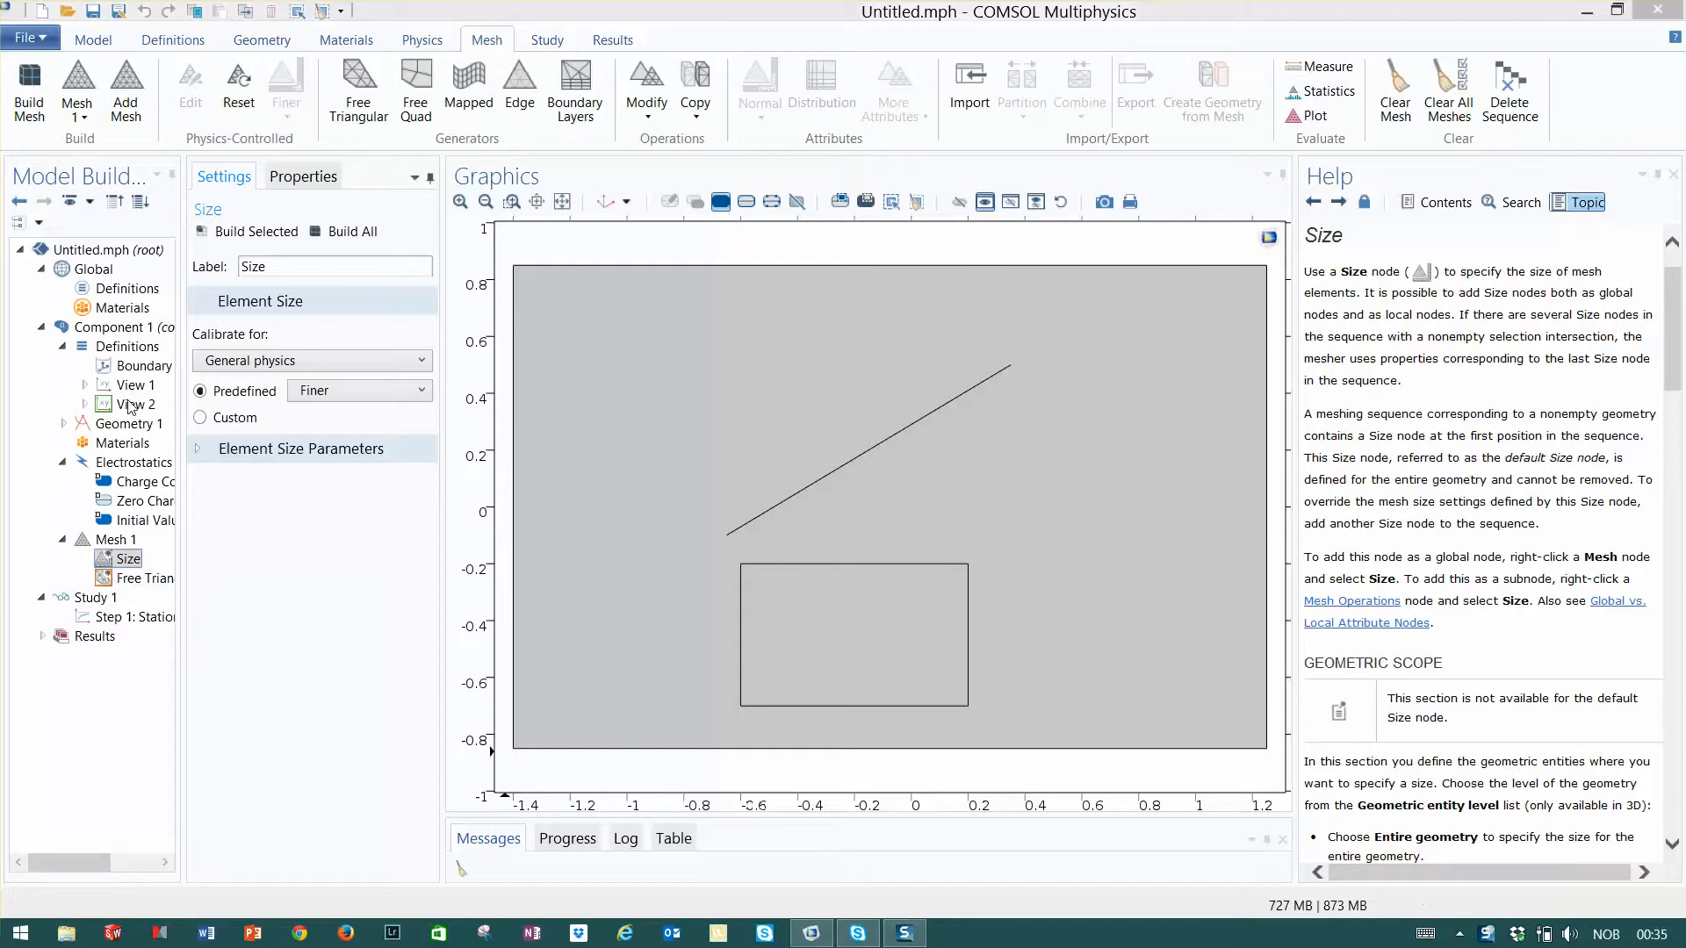
- Build the mesh and add a Free Quad operation limited to the inner rectangle's domain
{"action": "left_click", "coordinate": [33, 86]}
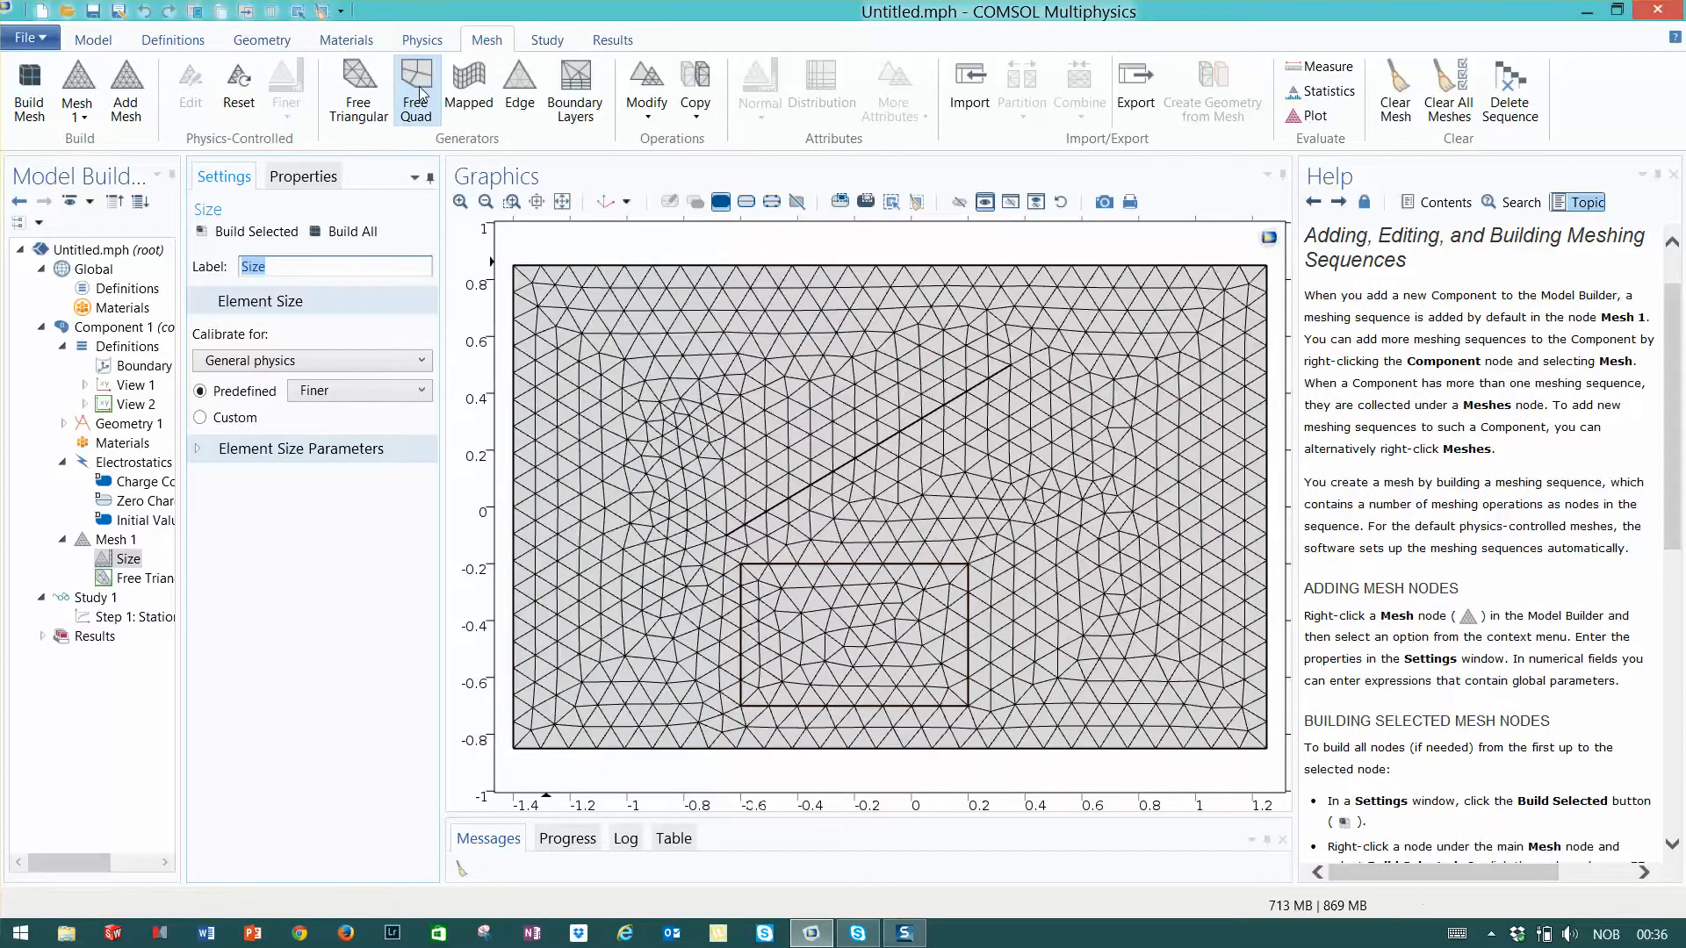
{"action": "left_click", "coordinate": [114, 541]}
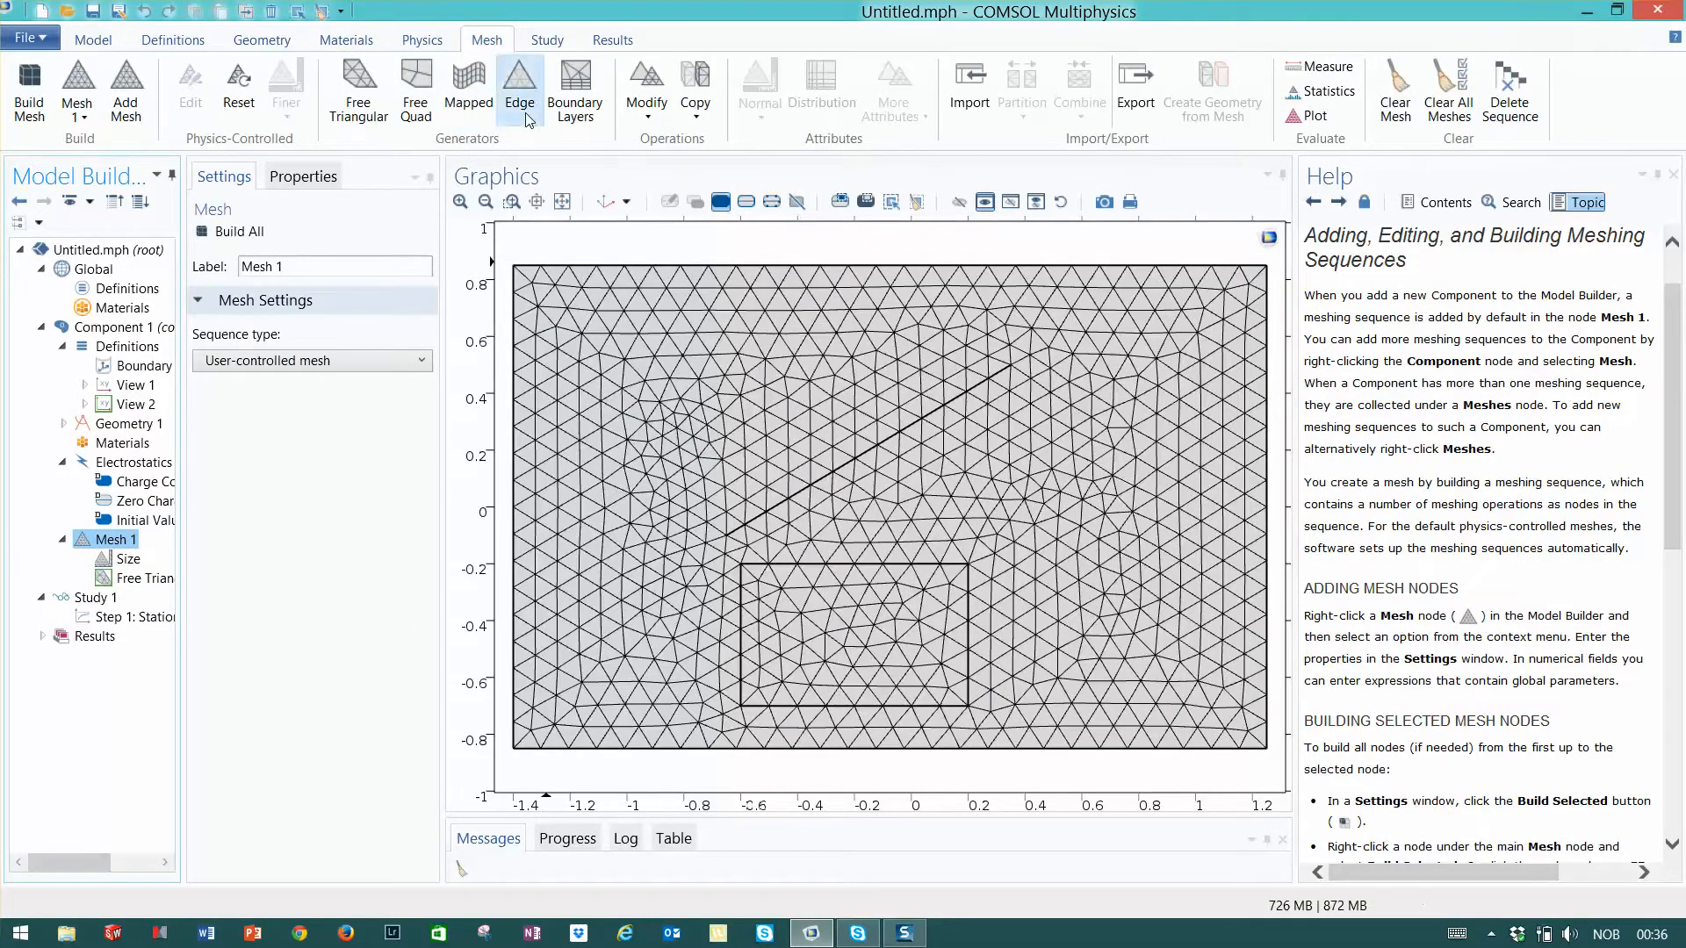
{"action": "left_click", "coordinate": [416, 87]}
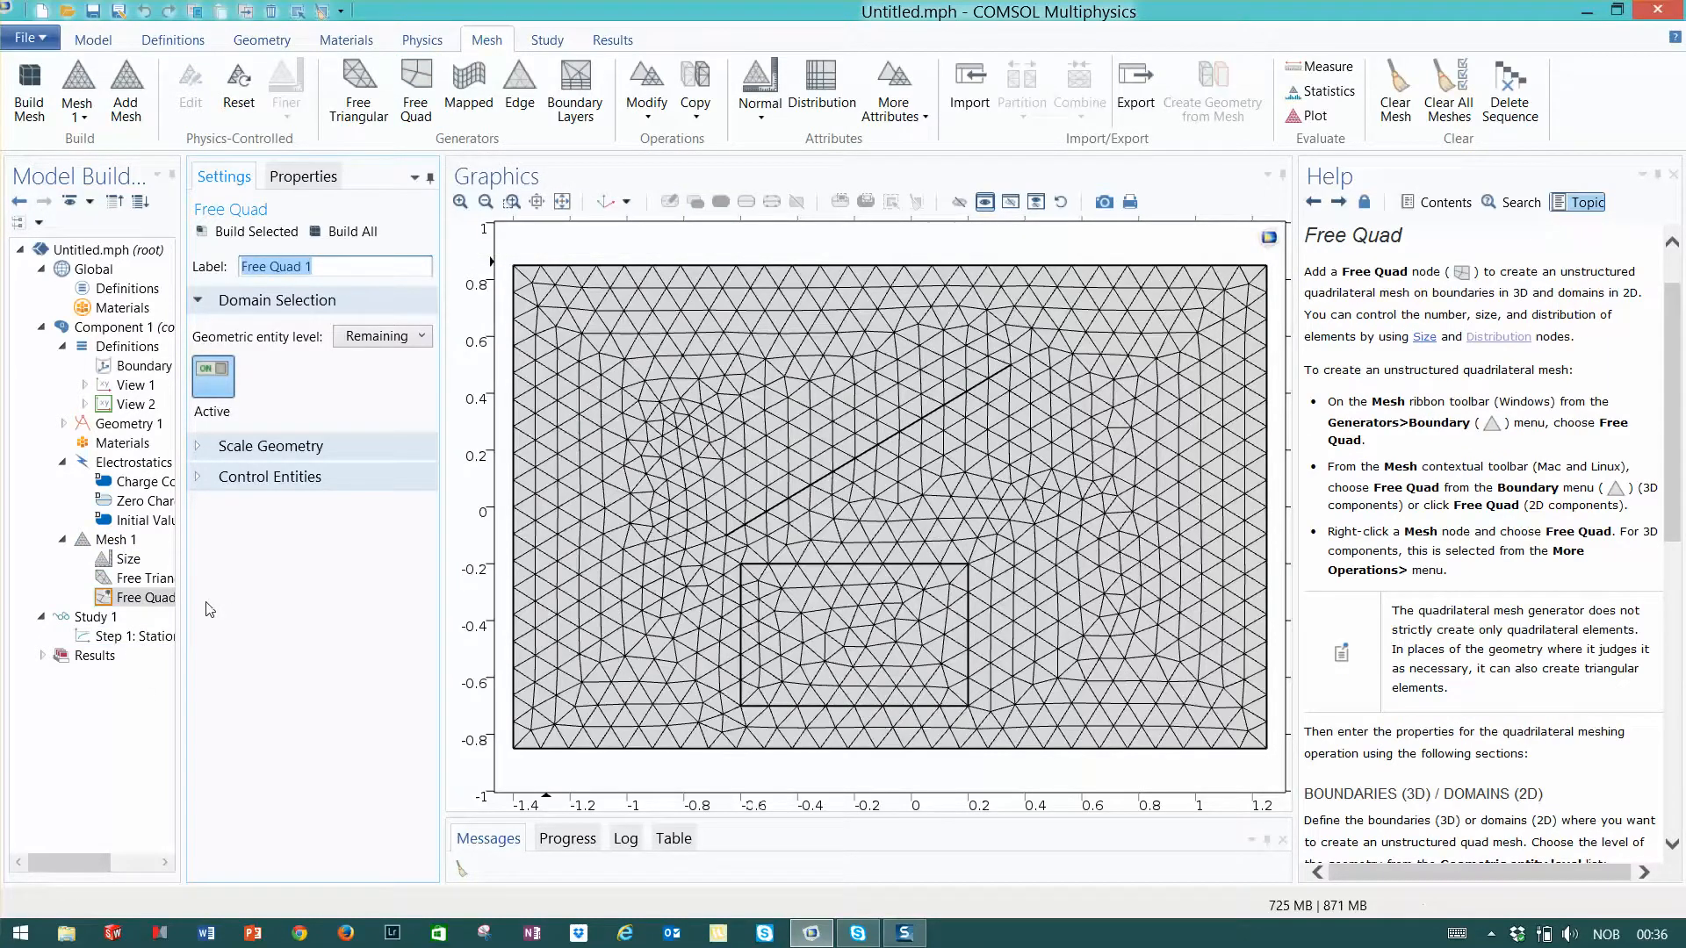
{"action": "left_click", "coordinate": [149, 598]}
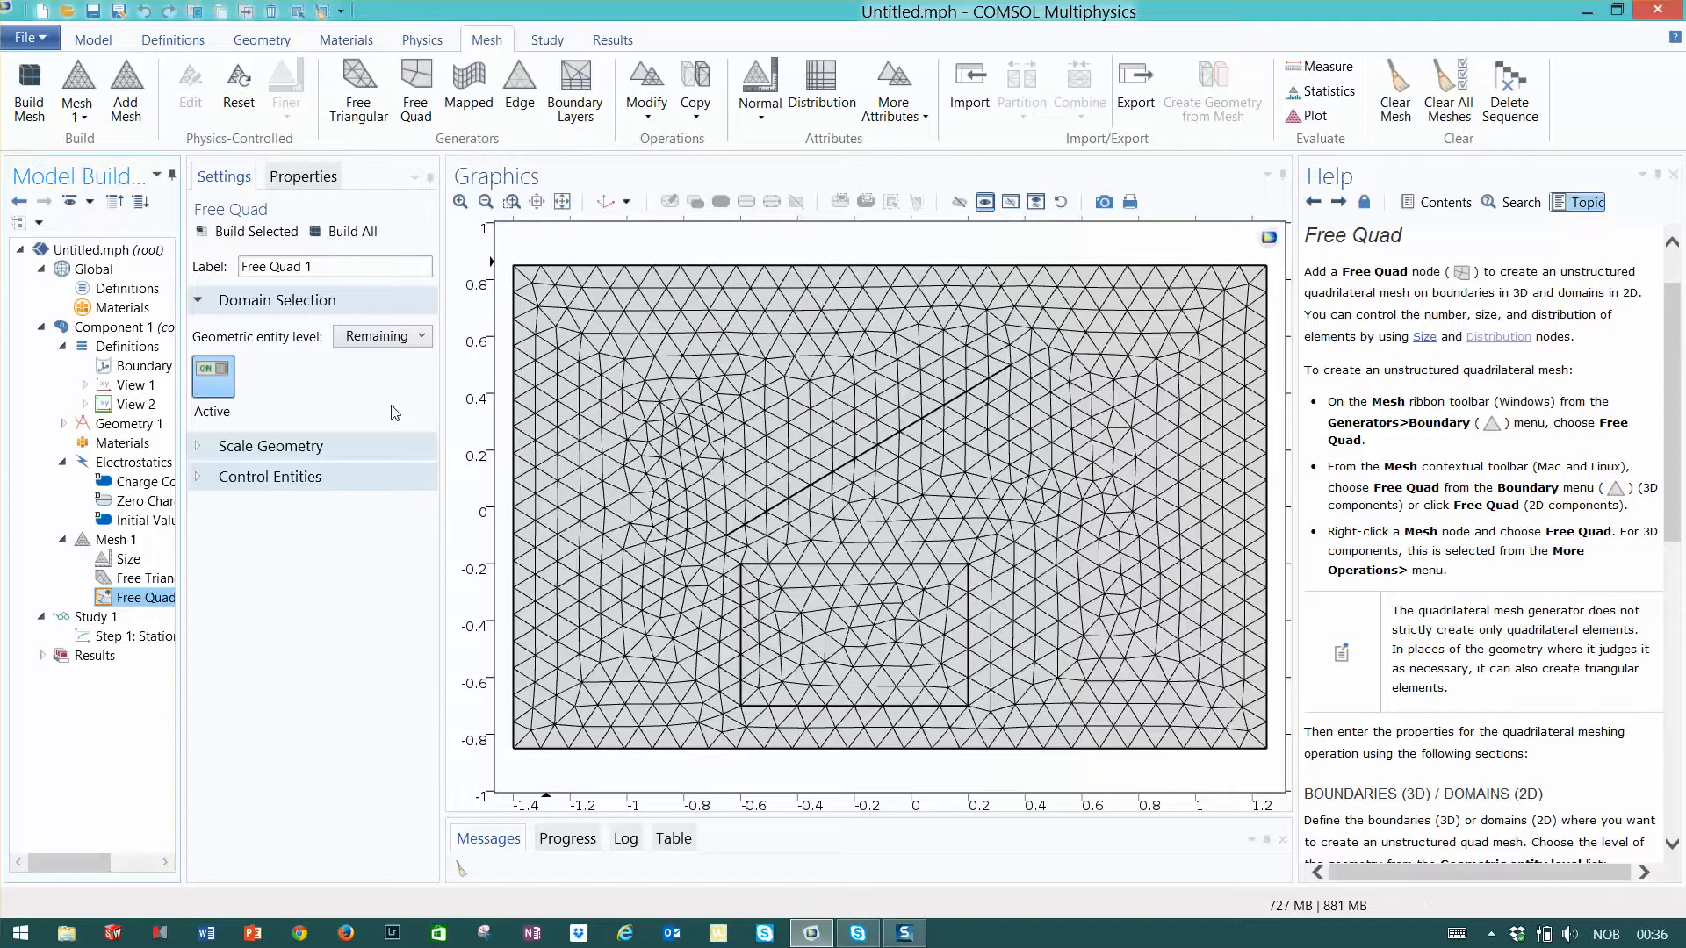
{"action": "left_click", "coordinate": [422, 336]}
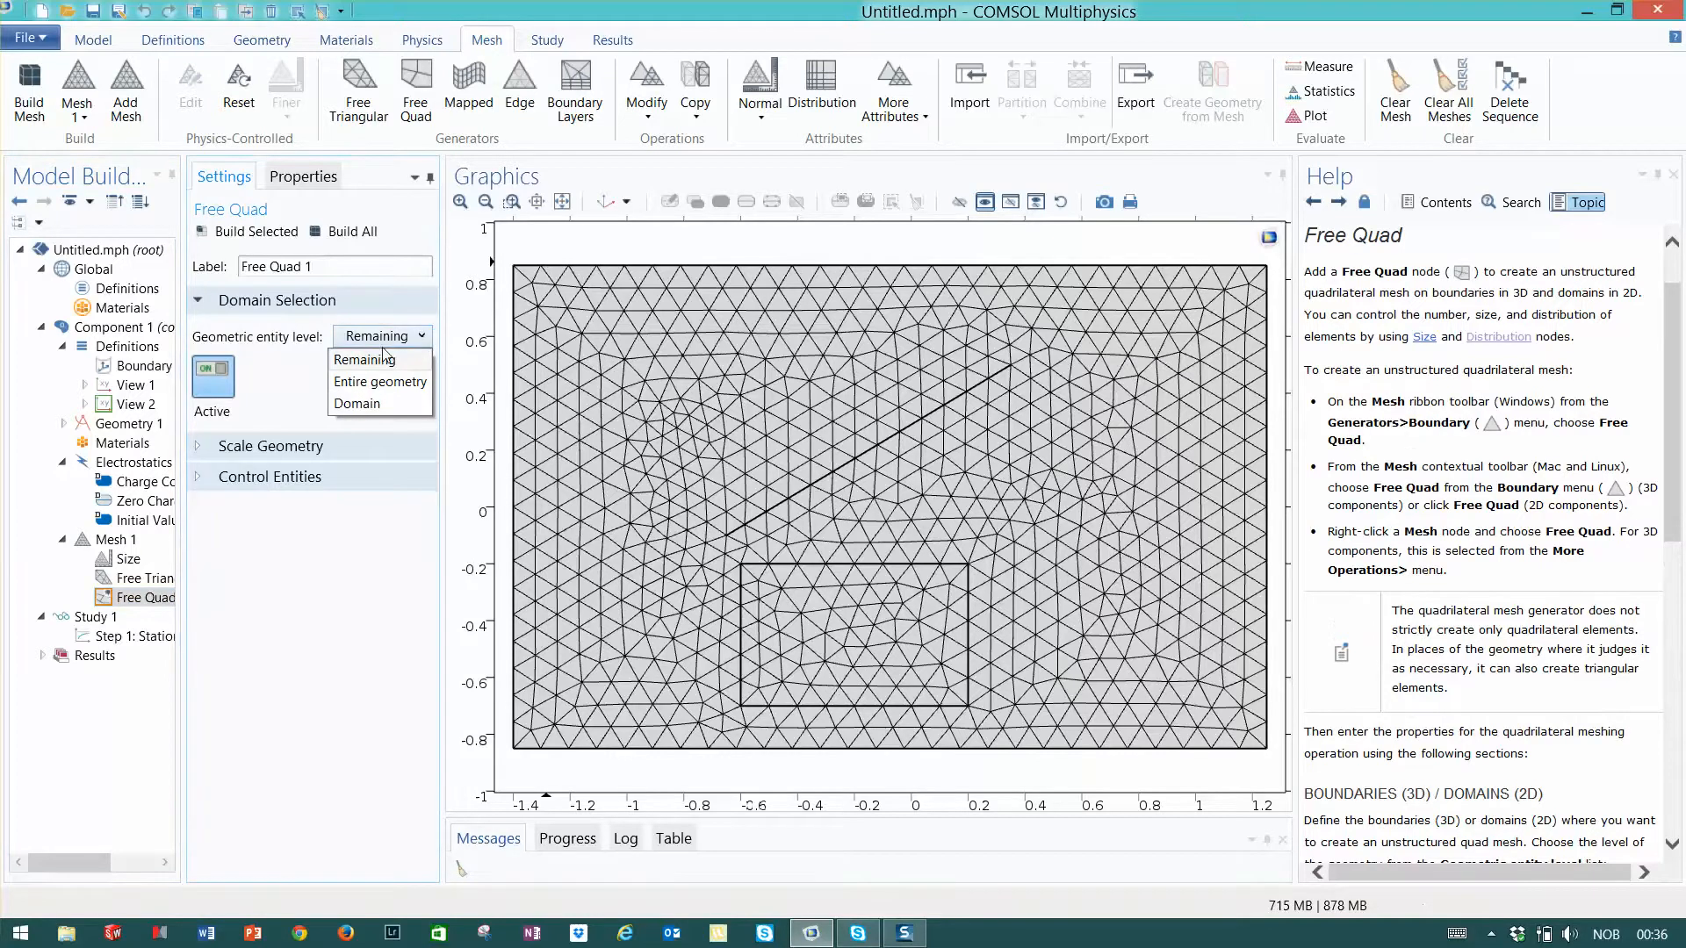
{"action": "left_click", "coordinate": [360, 404]}
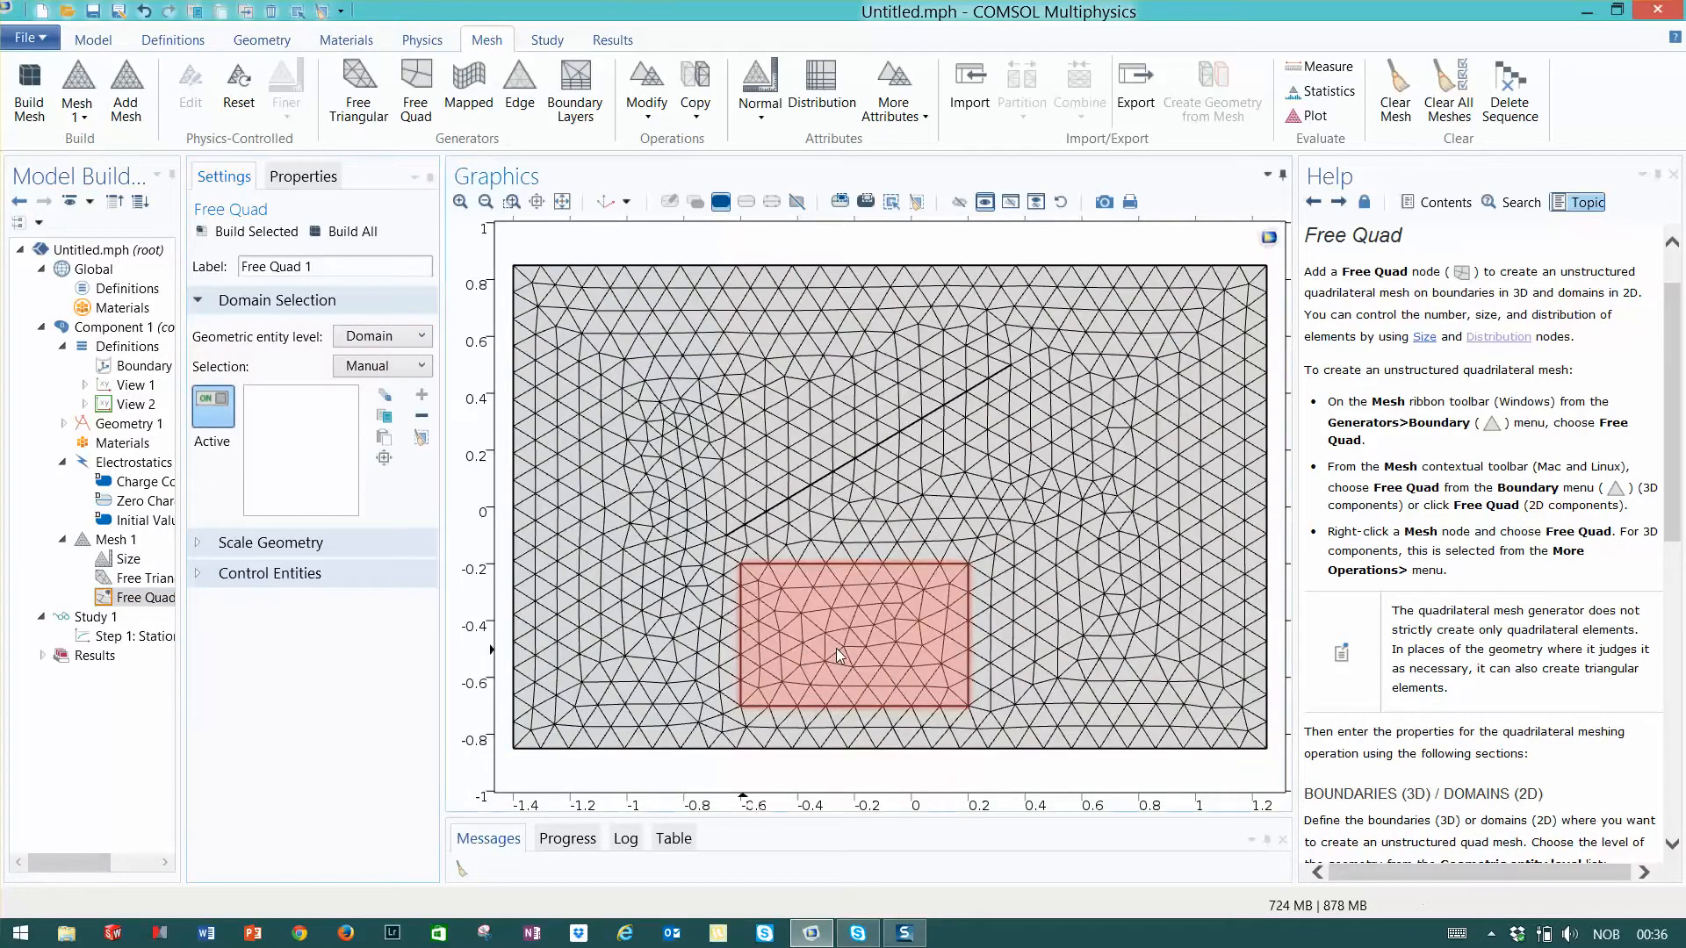
{"action": "left_click", "coordinate": [836, 648]}
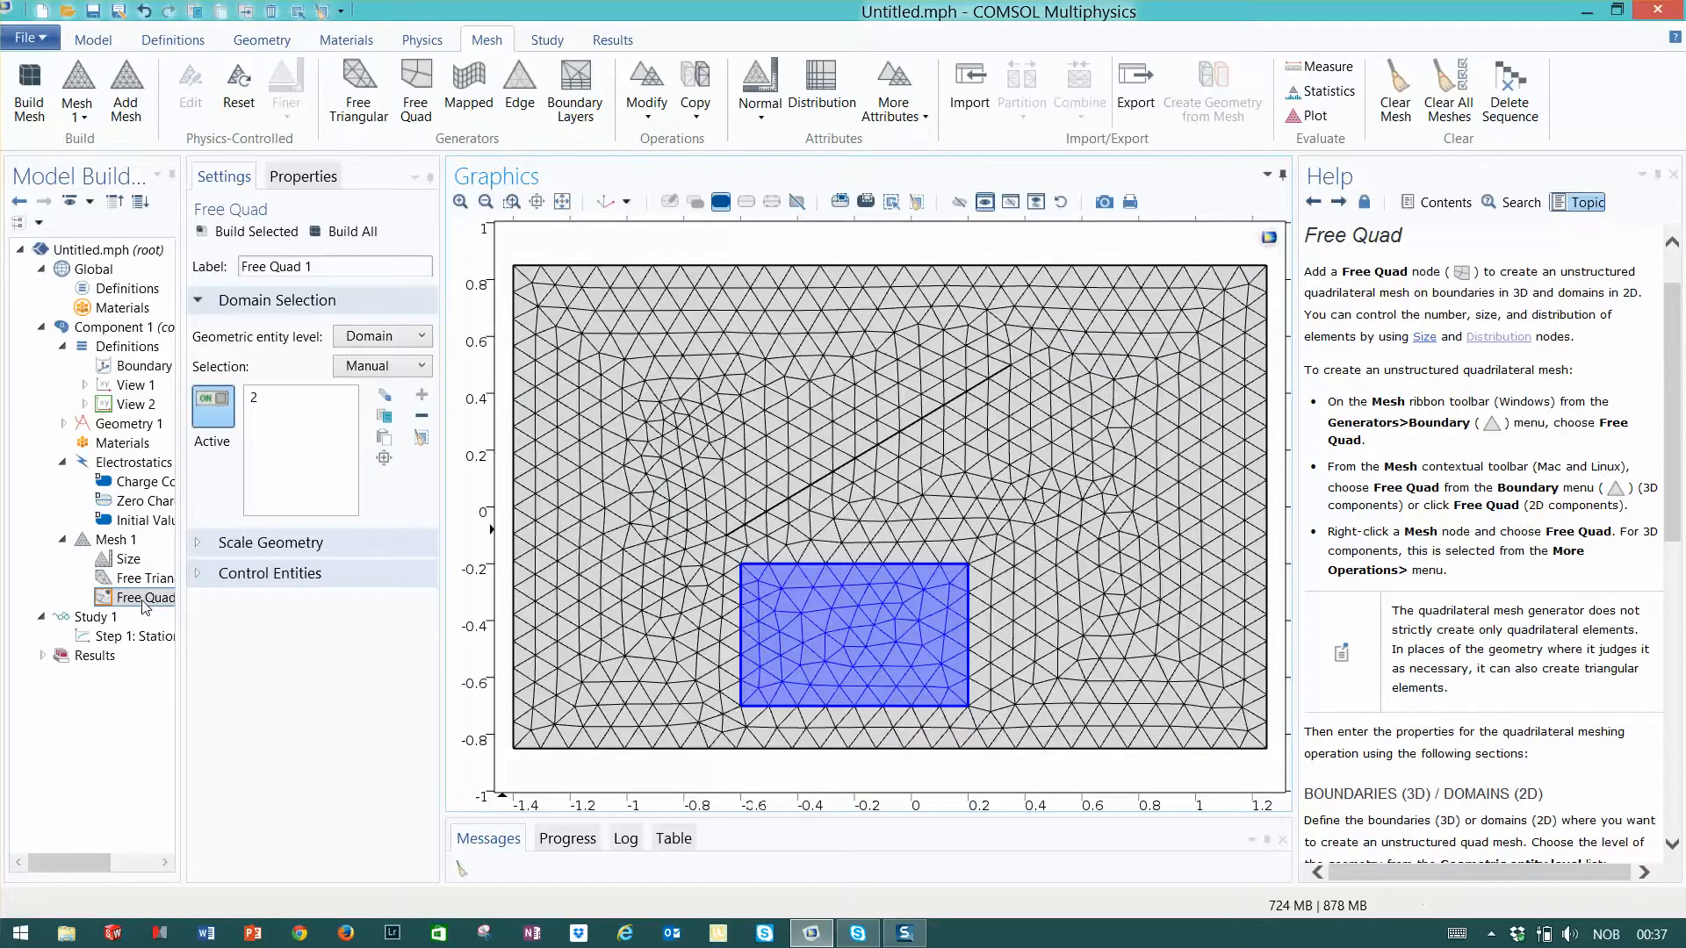
- Move the Free Quad operation ahead of Free Triangular in the mesh sequence and check both operations' domain settings
{"action": "left_click_drag", "start_coordinate": [145, 605], "coordinate": [139, 576]}
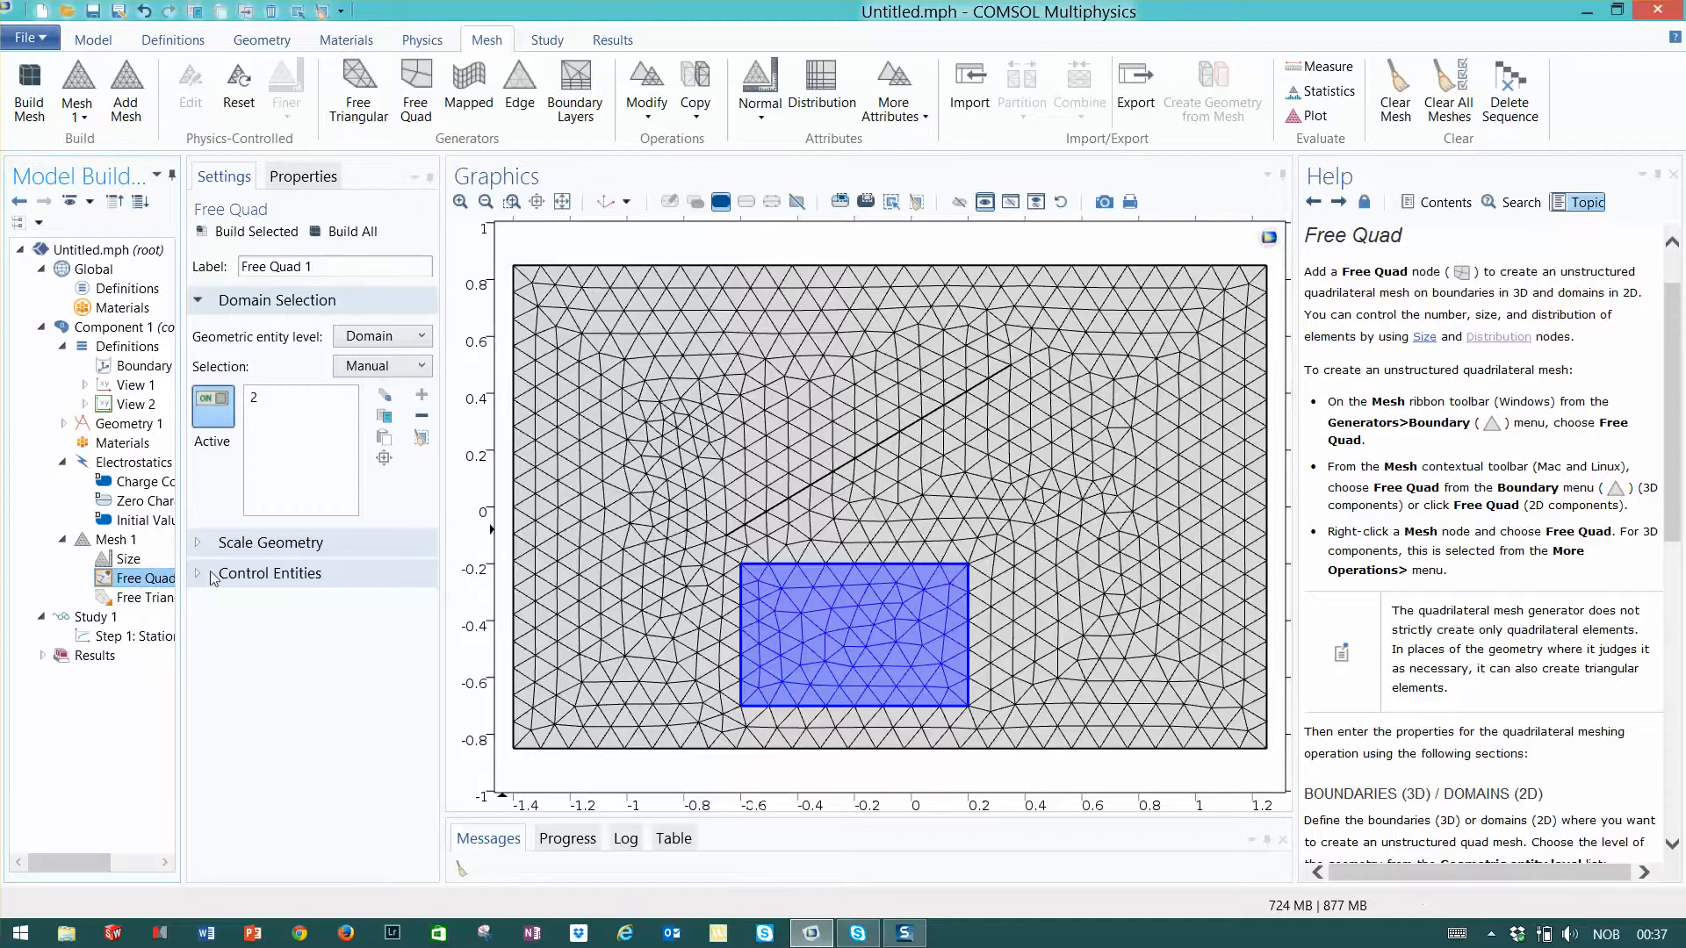
{"action": "left_click", "coordinate": [141, 601]}
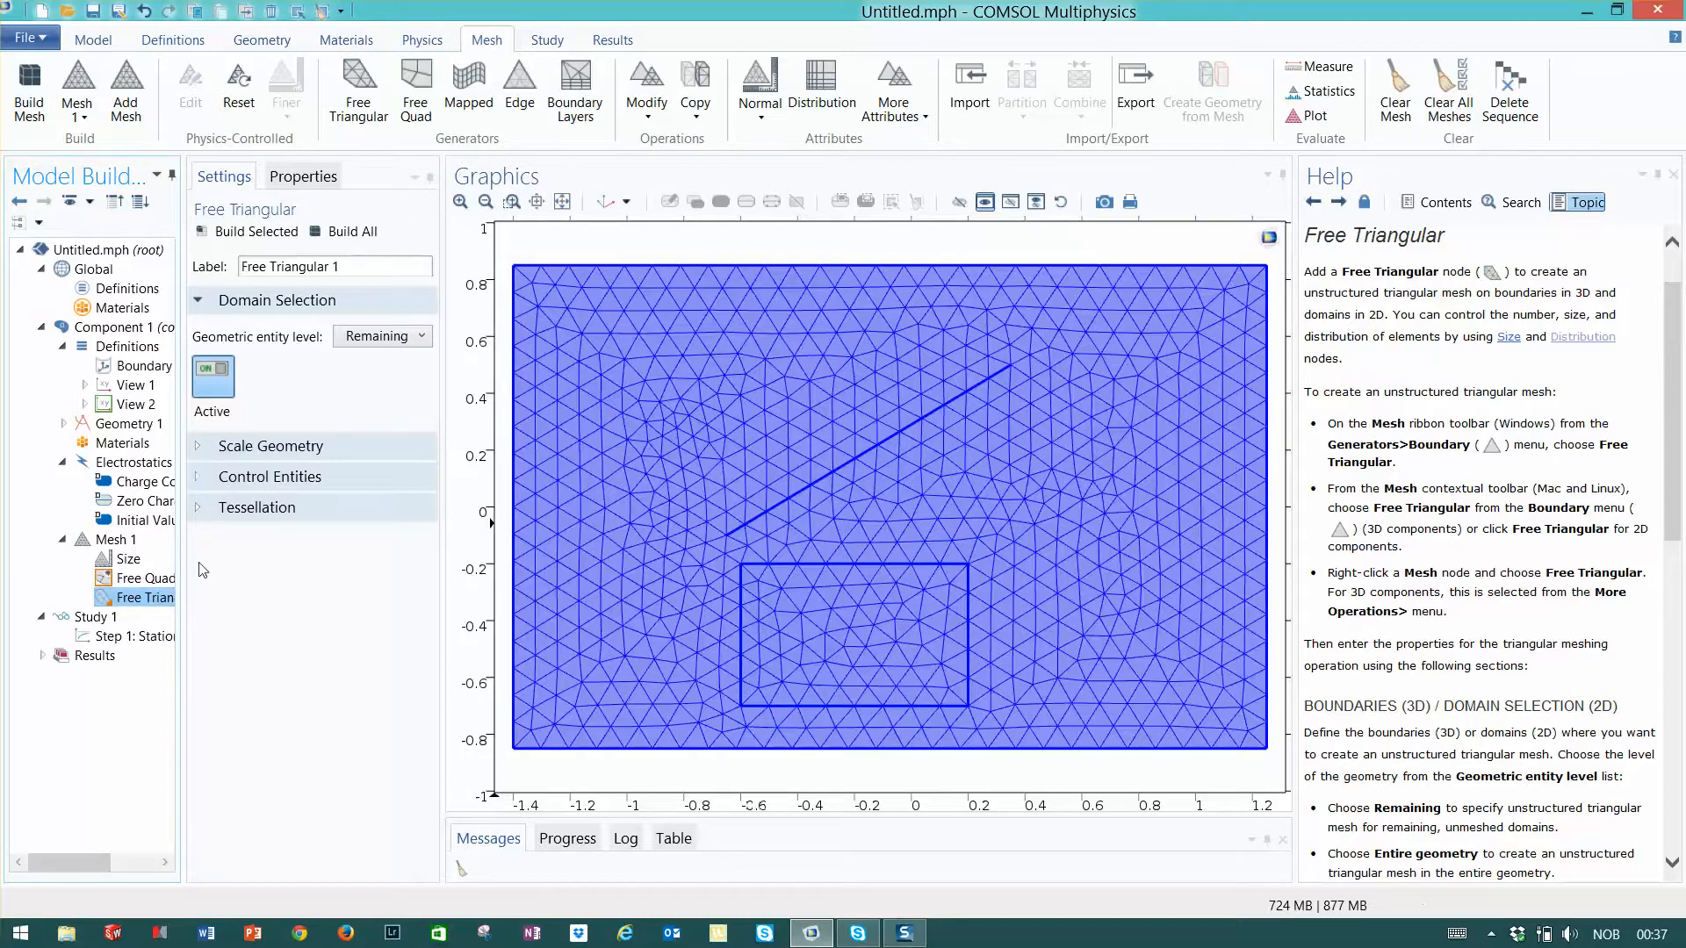
{"action": "left_click", "coordinate": [145, 580]}
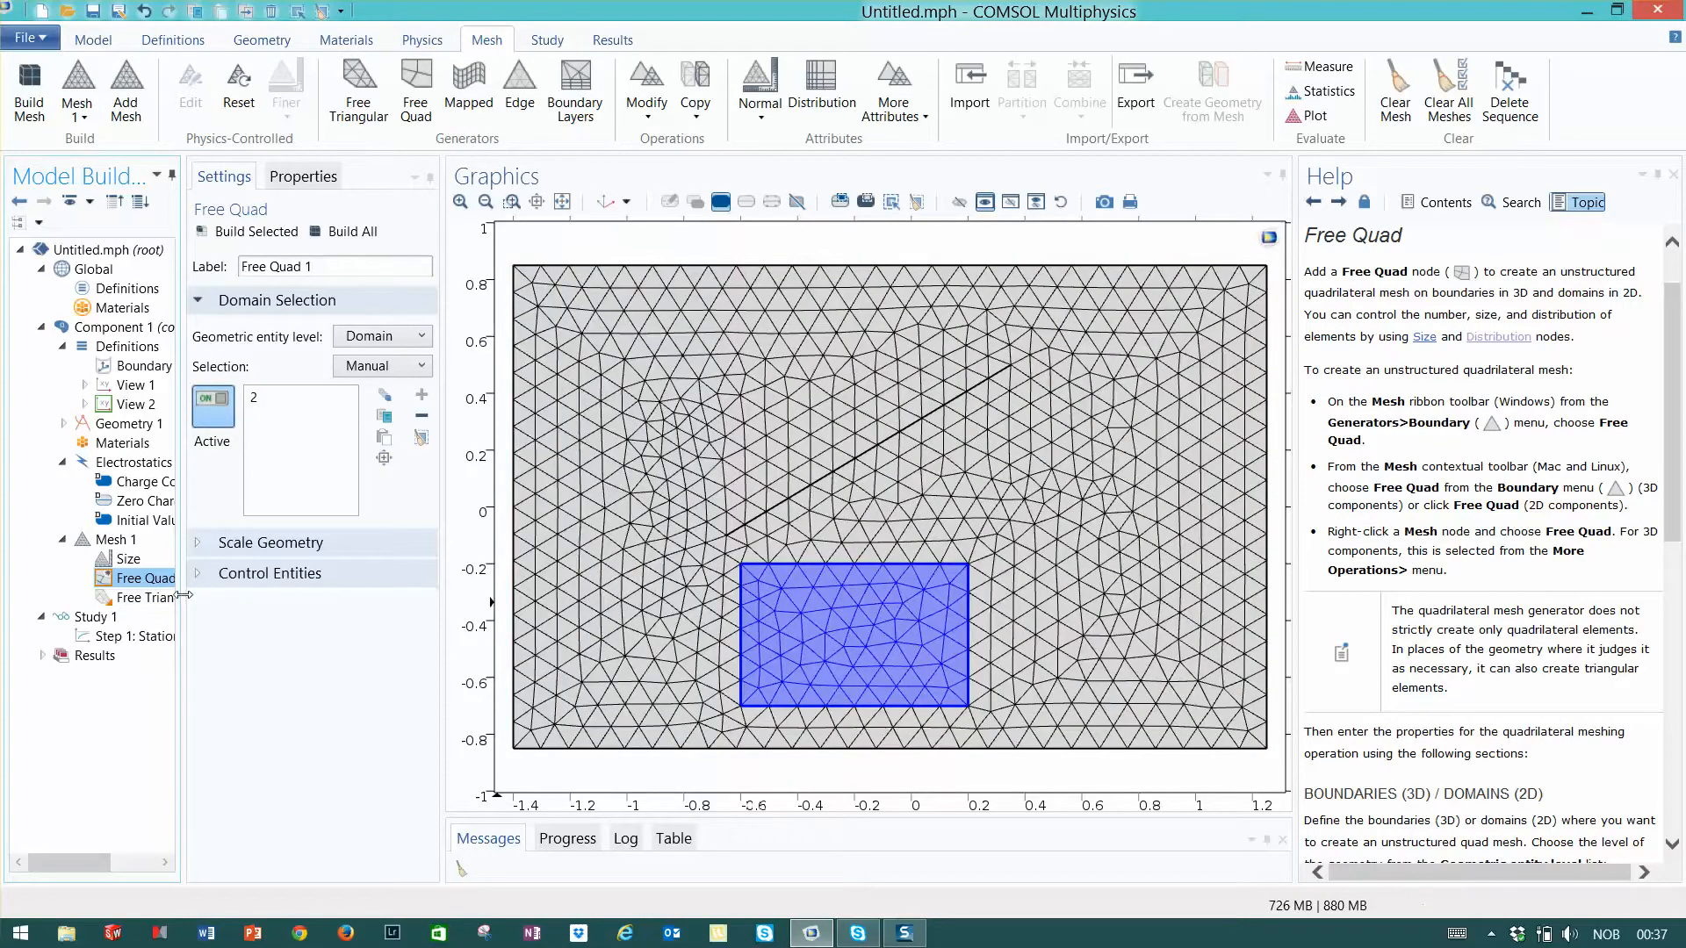
- Limit the Free Triangular operation to the outer domain by excluding the inner rectangle, and build the whole mesh
{"action": "left_click", "coordinate": [151, 601]}
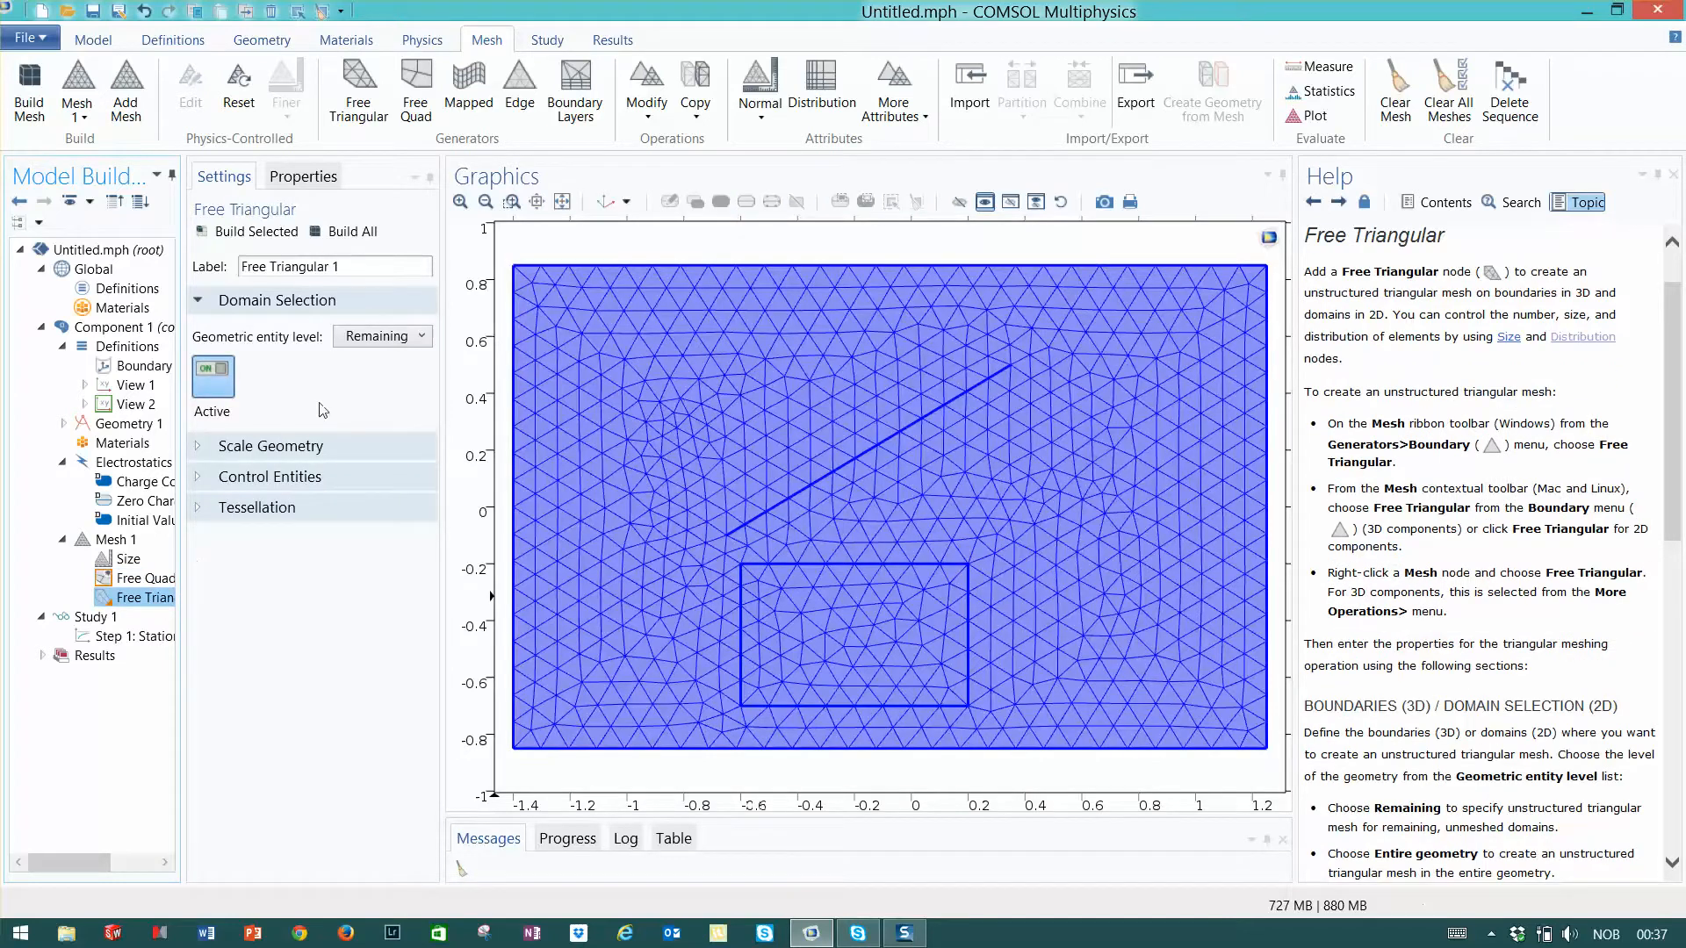
{"action": "left_click", "coordinate": [423, 338]}
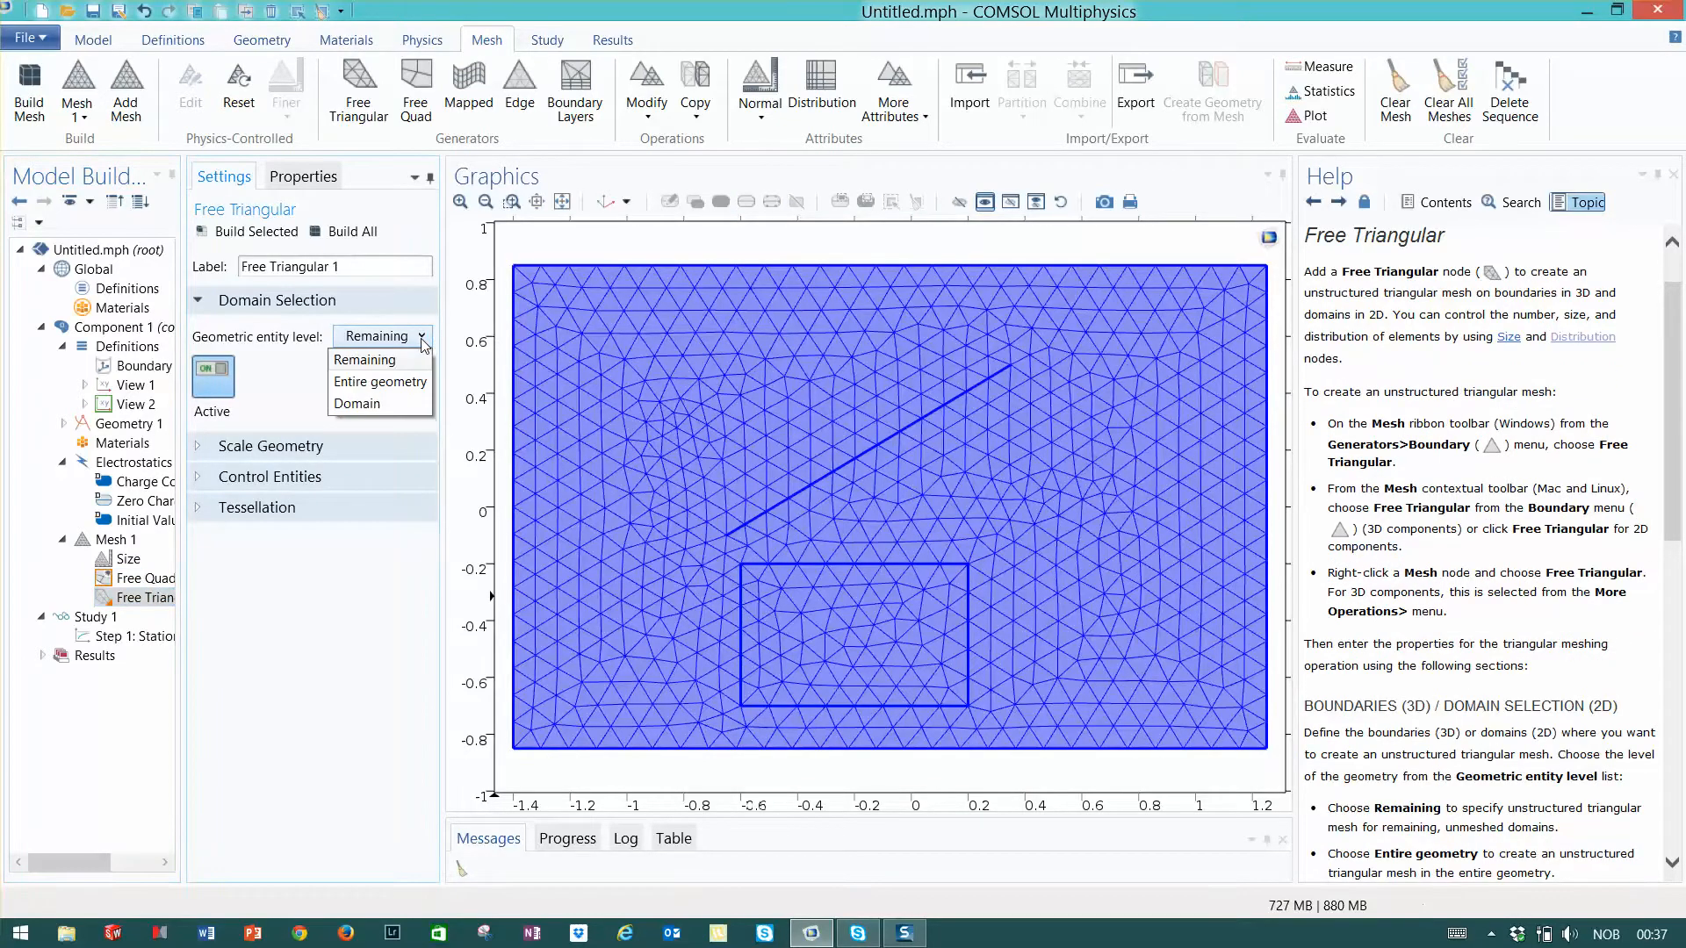
{"action": "left_click", "coordinate": [365, 406]}
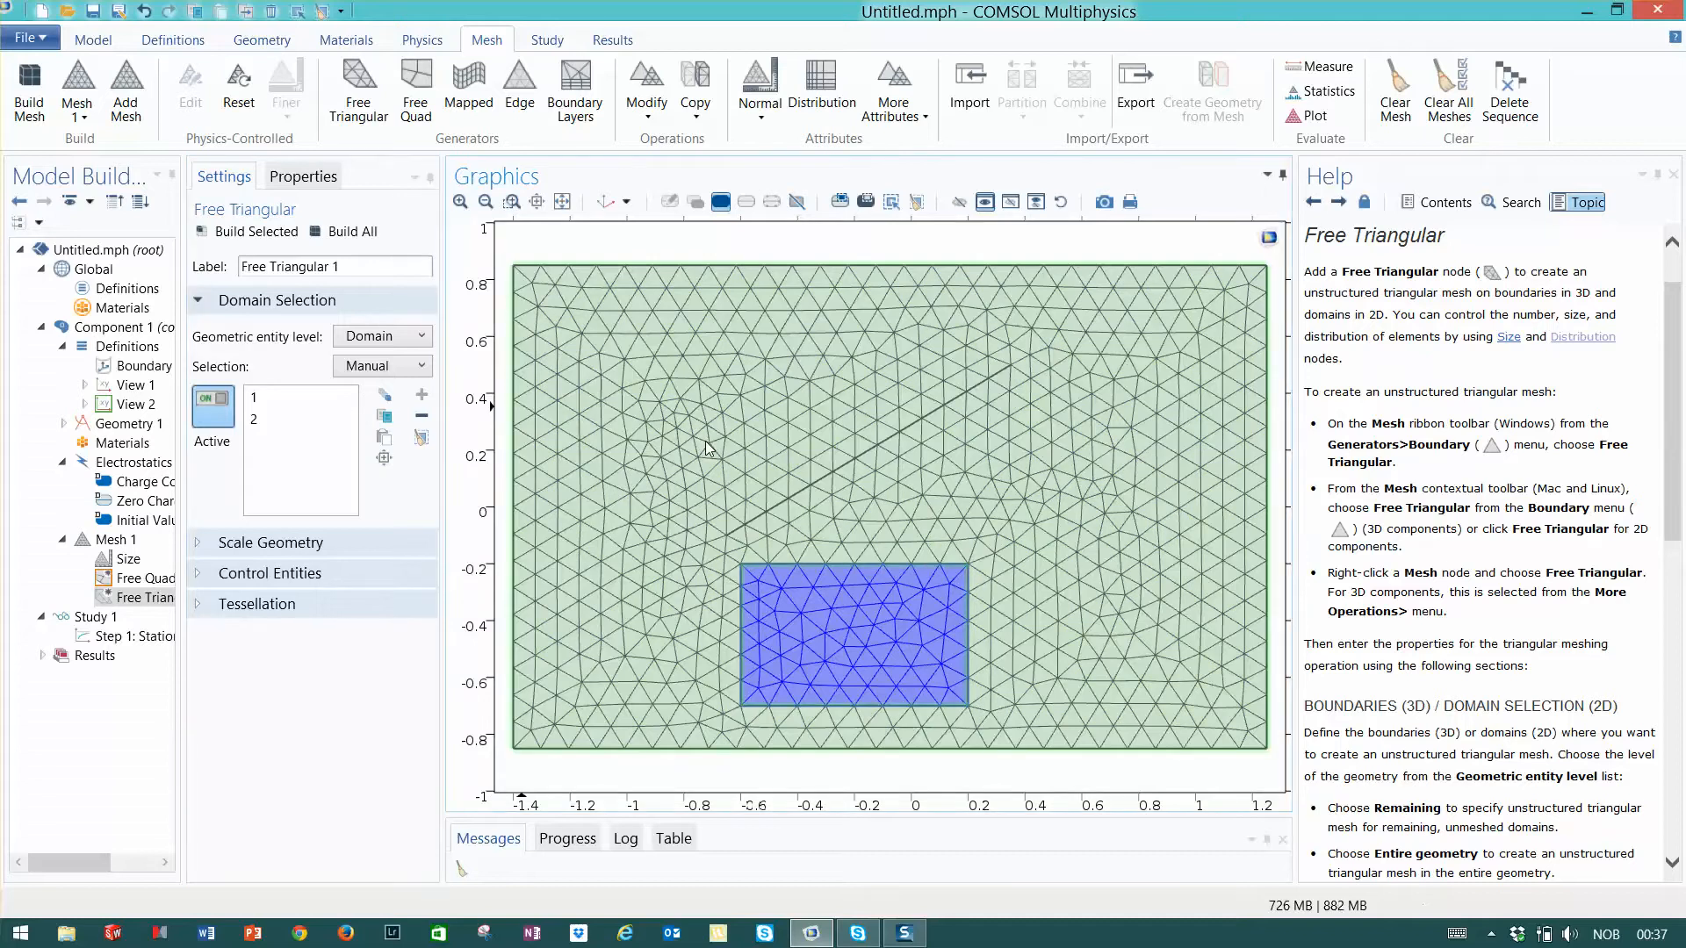
{"action": "left_click", "coordinate": [709, 448]}
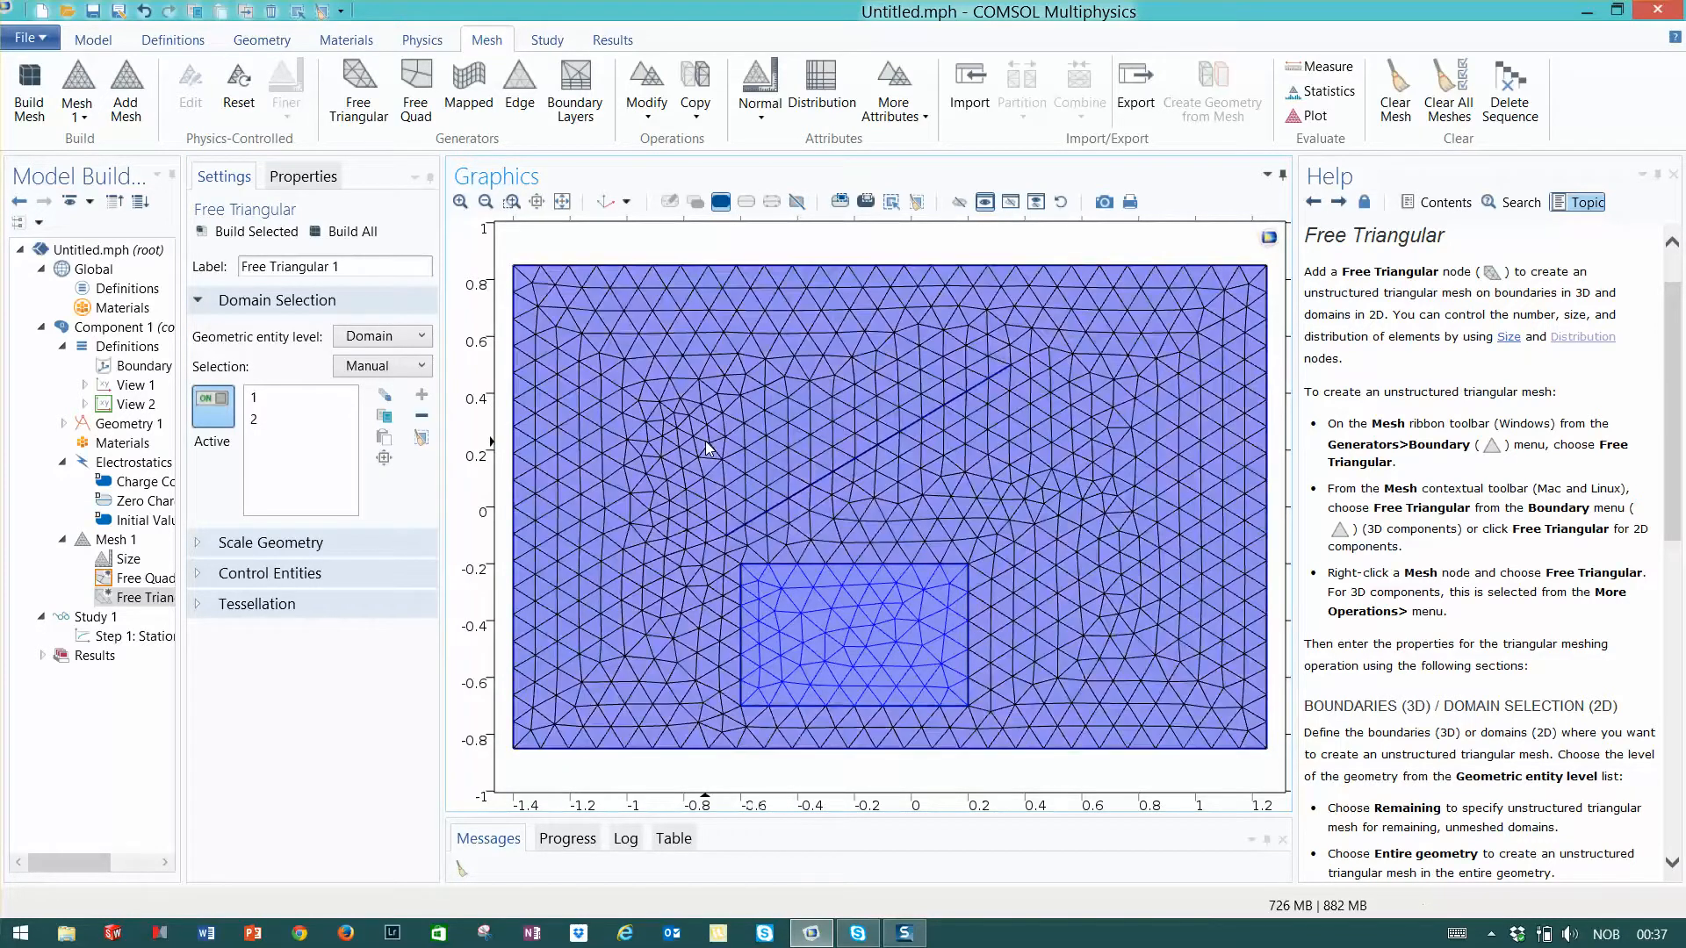
{"action": "left_click", "coordinate": [904, 662]}
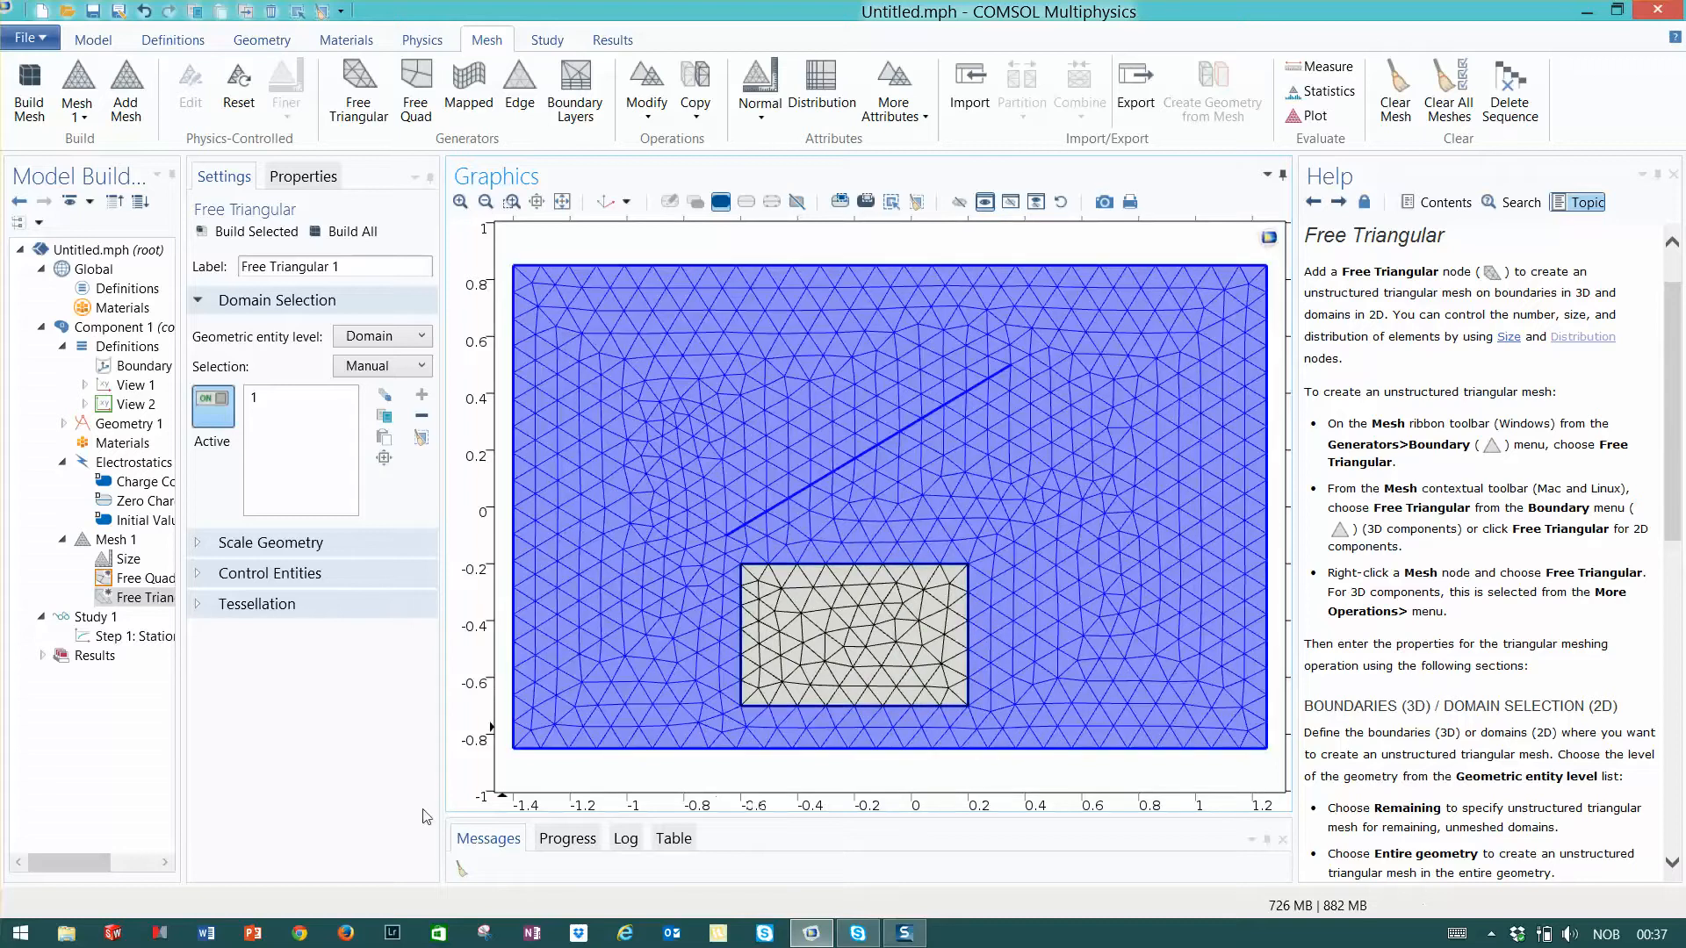
{"action": "left_click", "coordinate": [149, 580]}
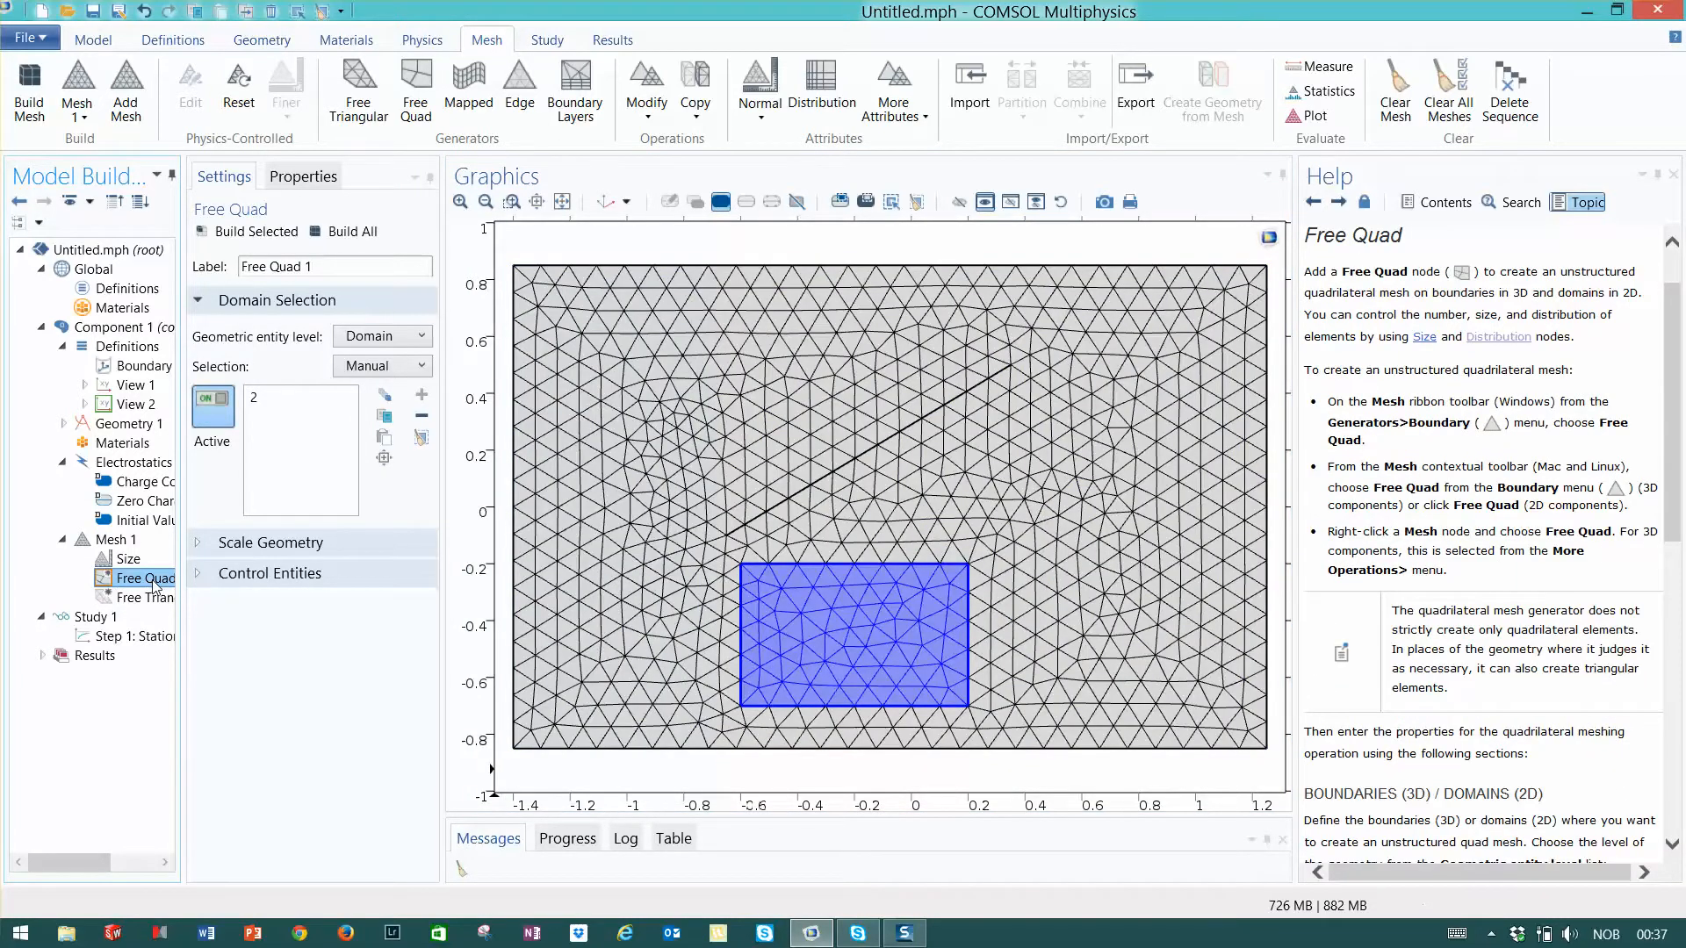
{"action": "left_click", "coordinate": [120, 605]}
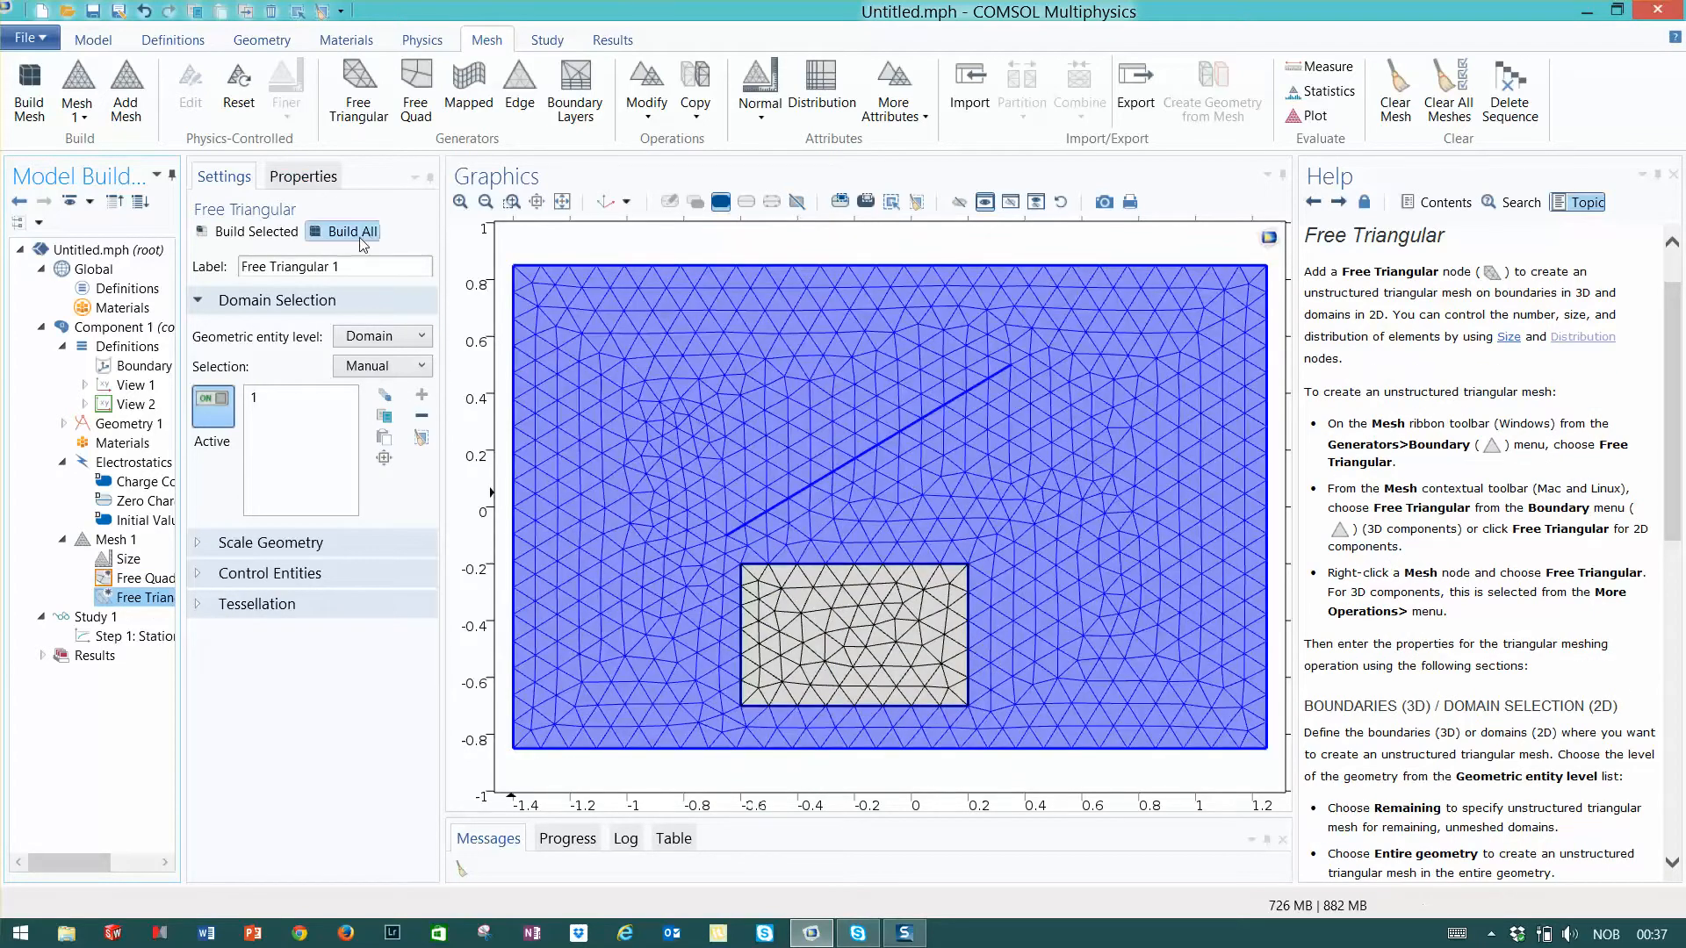
{"action": "left_click", "coordinate": [351, 232]}
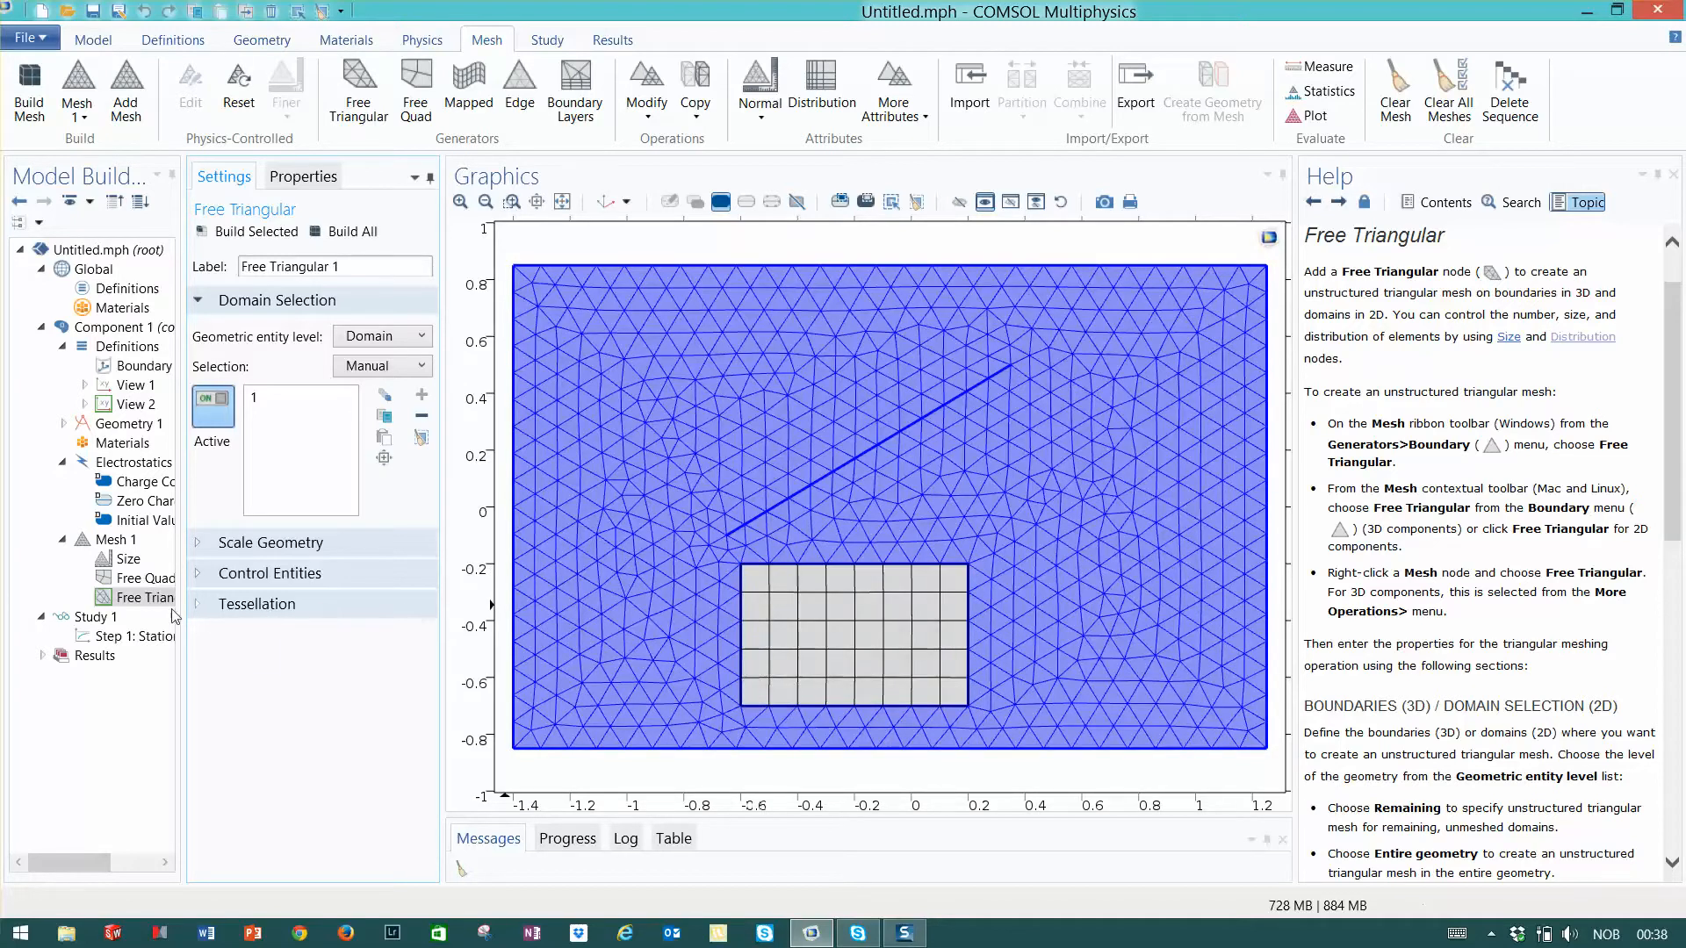
- Replace the Free Quad operation with a Mapped operation placed ahead of Free Triangular in the mesh sequence
{"action": "right_click", "coordinate": [141, 579]}
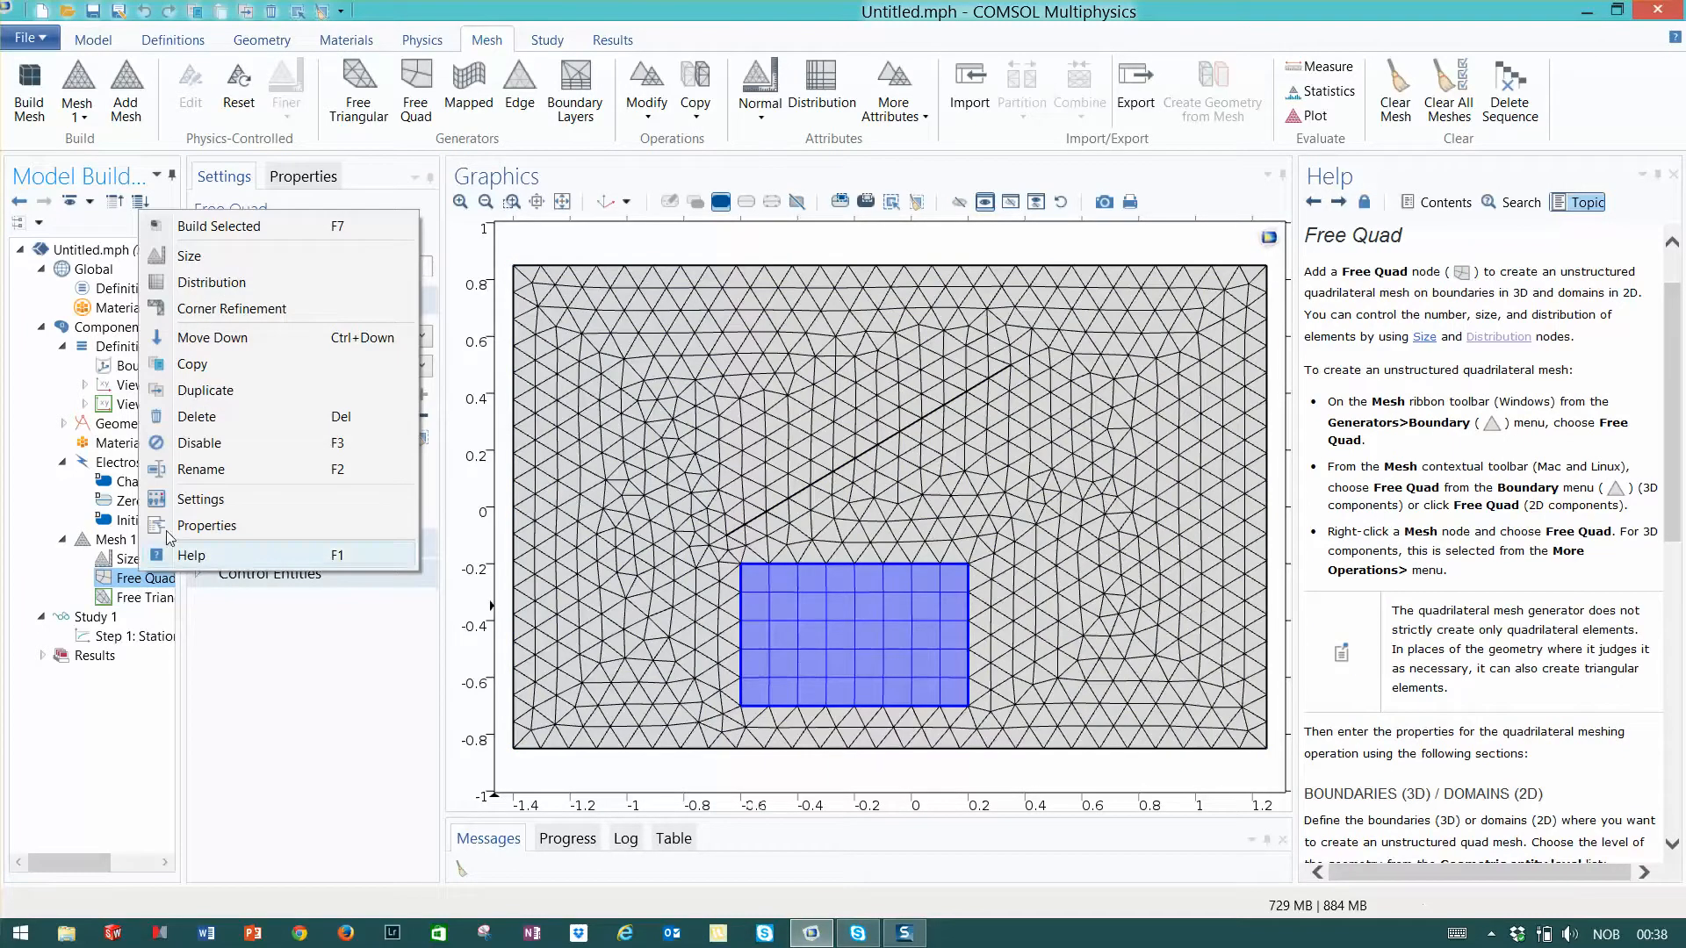
{"action": "left_click", "coordinate": [206, 421]}
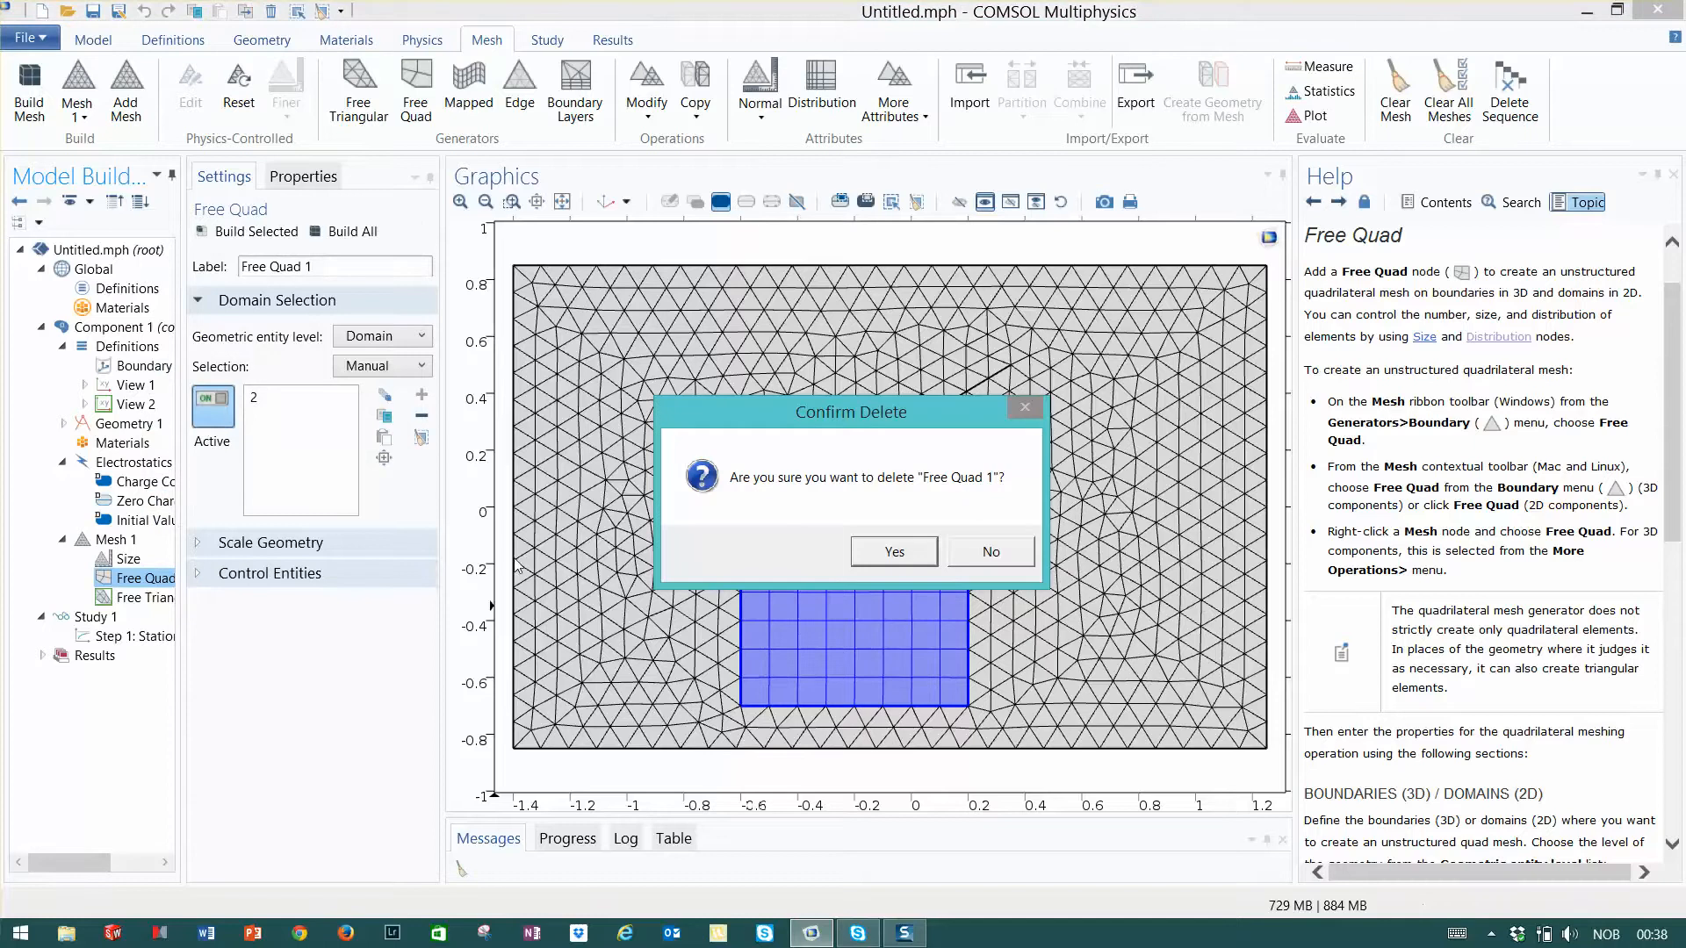
{"action": "left_click", "coordinate": [917, 553]}
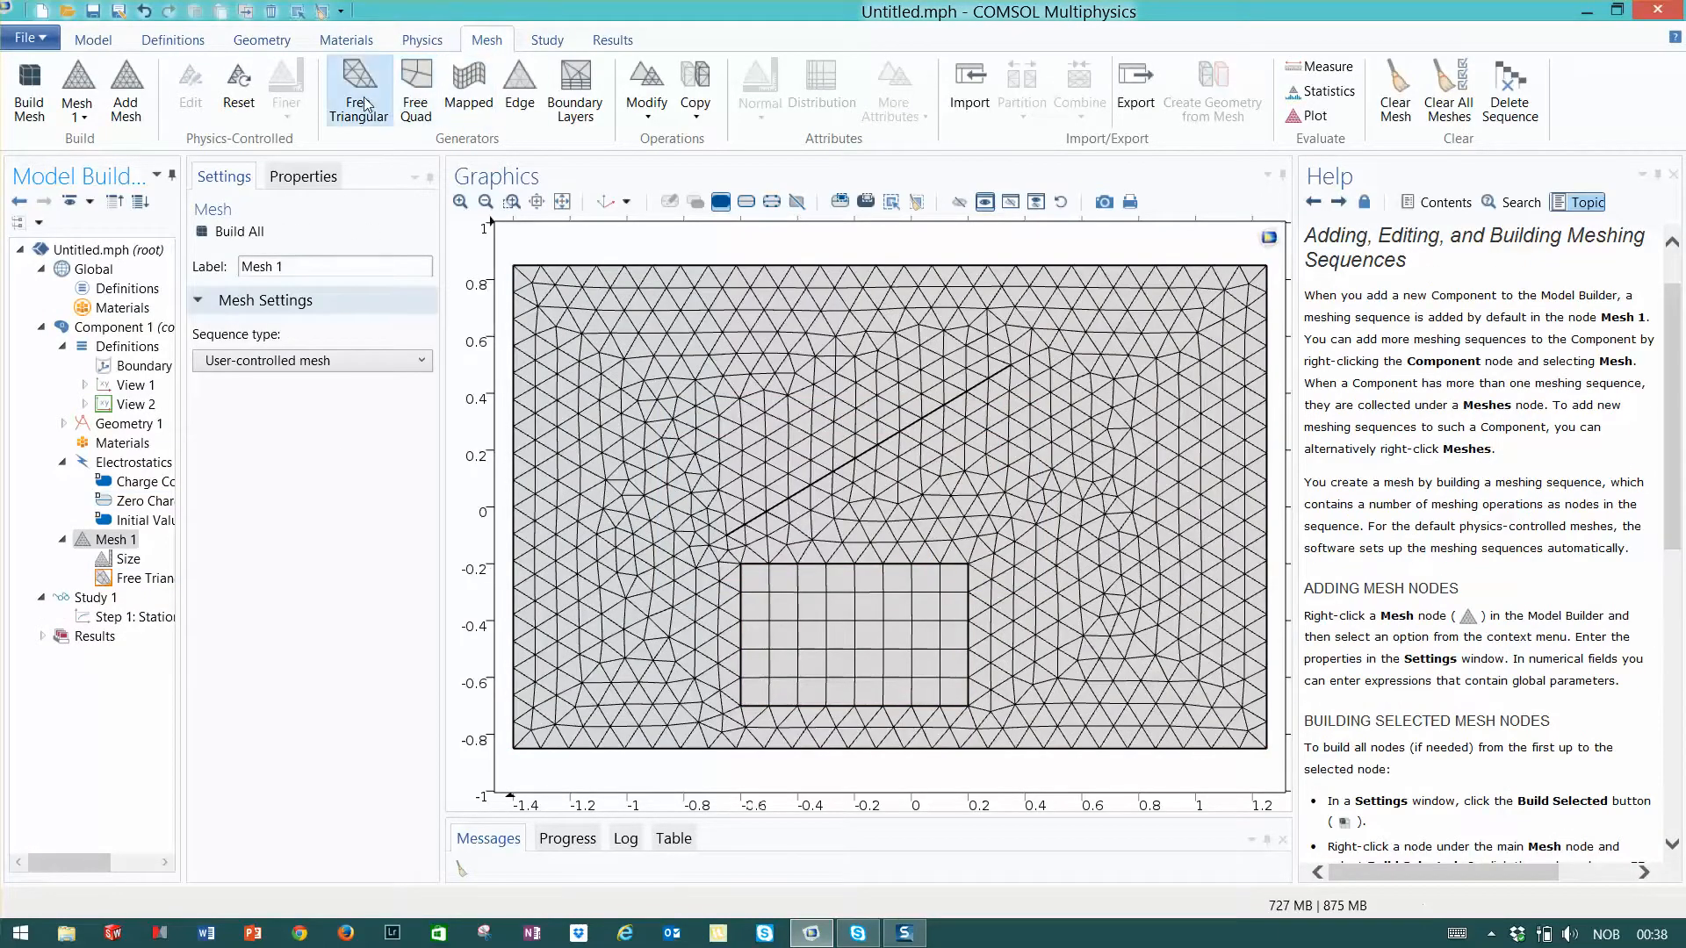
{"action": "left_click", "coordinate": [460, 96]}
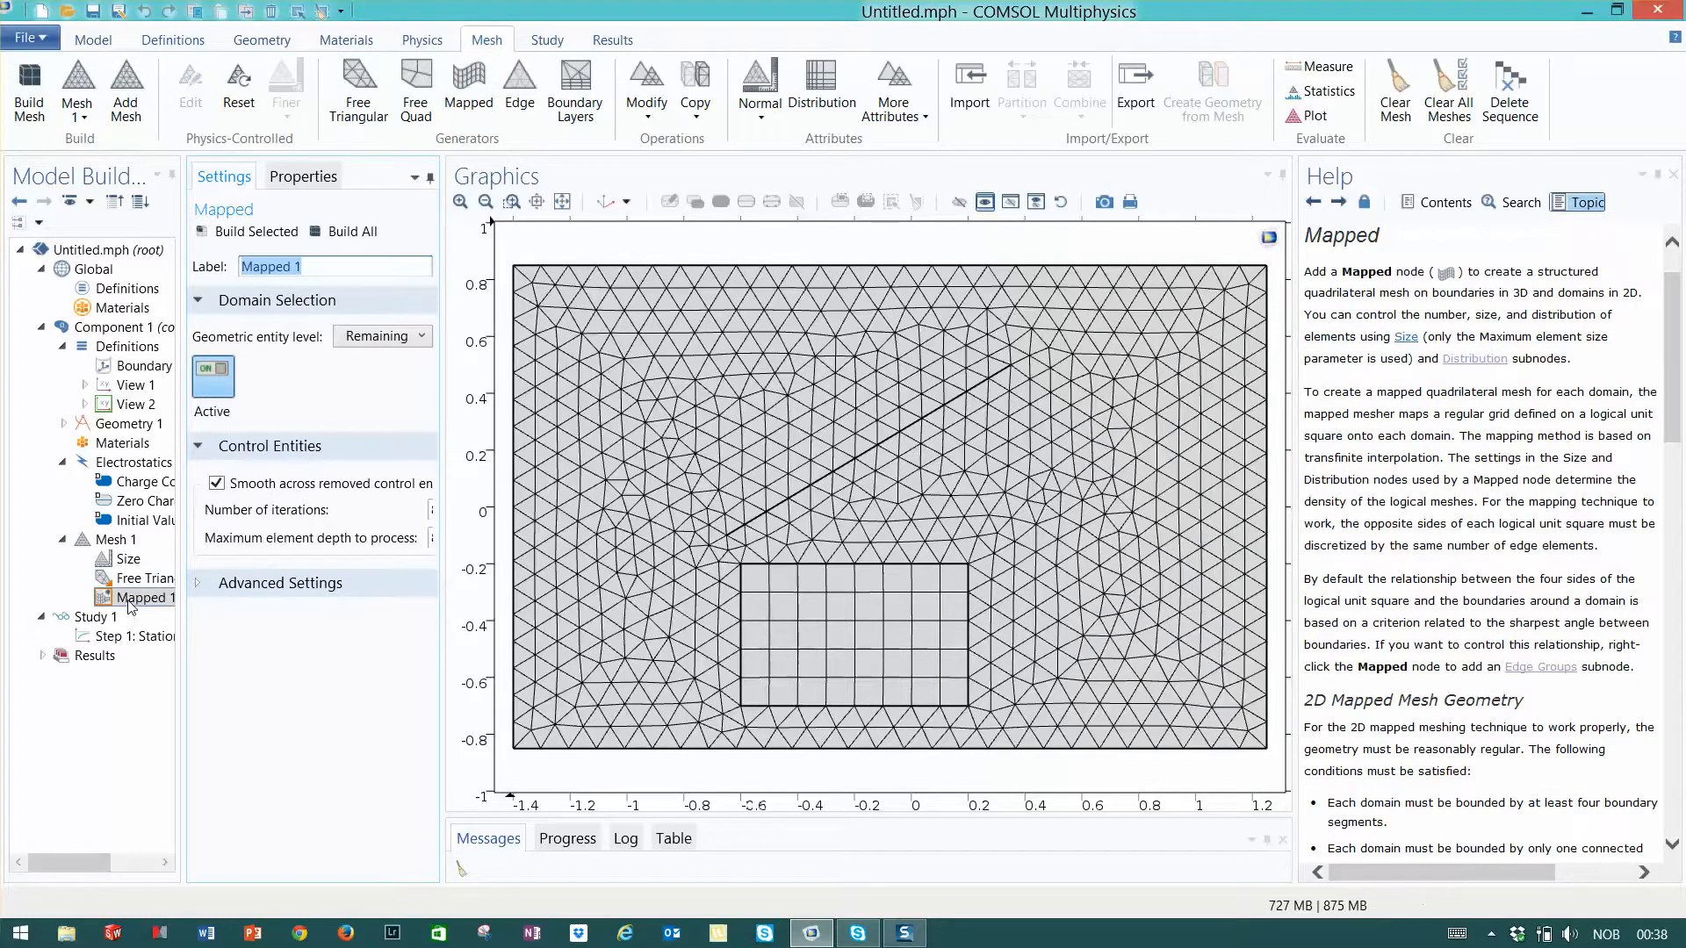
{"action": "left_click_drag", "start_coordinate": [132, 599], "coordinate": [134, 578]}
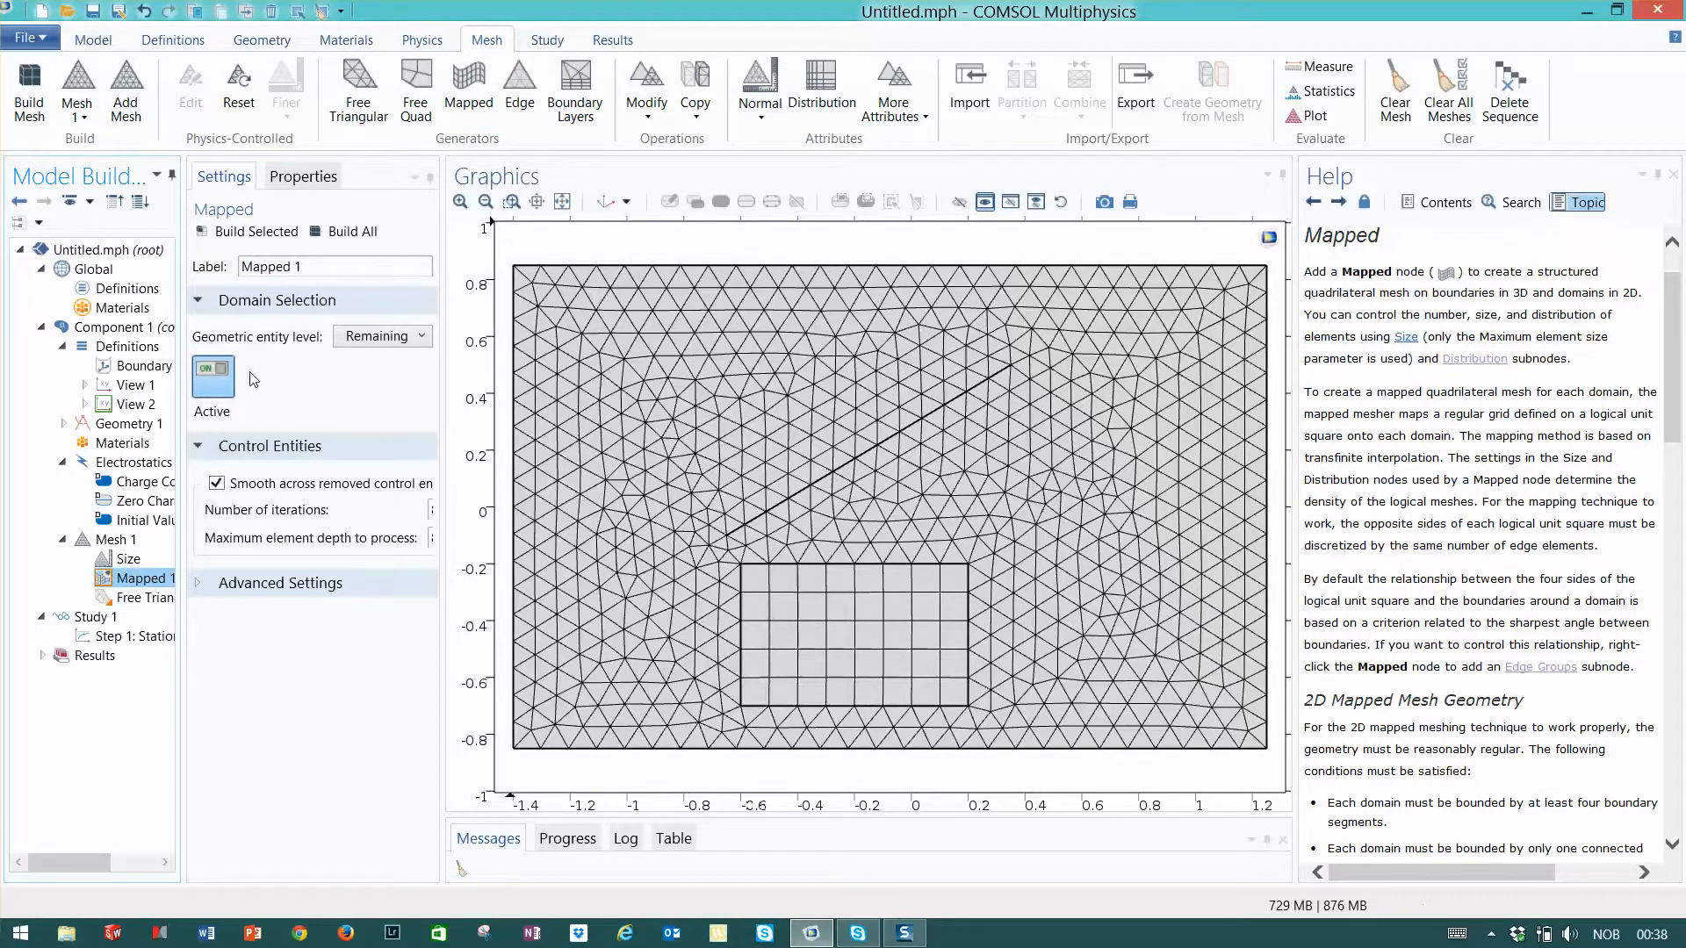
- Limit the Mapped operation to the inner rectangle's domain, keeping it active, and build the whole mesh
{"action": "left_click", "coordinate": [203, 376]}
{"action": "left_click", "coordinate": [203, 376]}
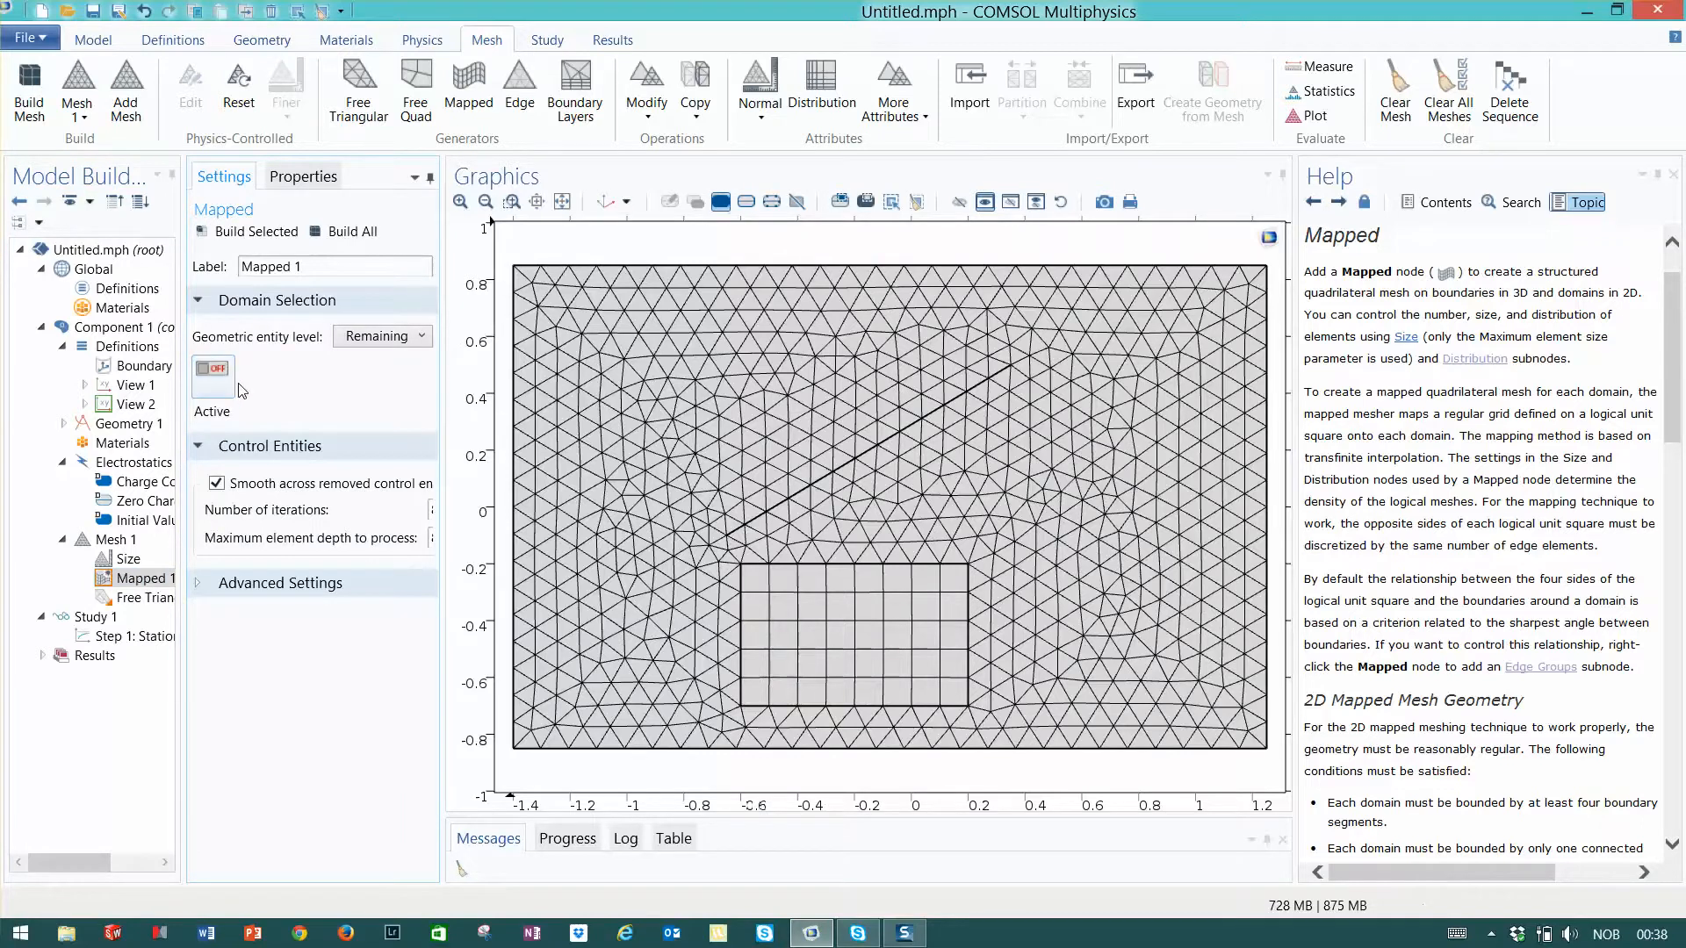
{"action": "left_click", "coordinate": [410, 337]}
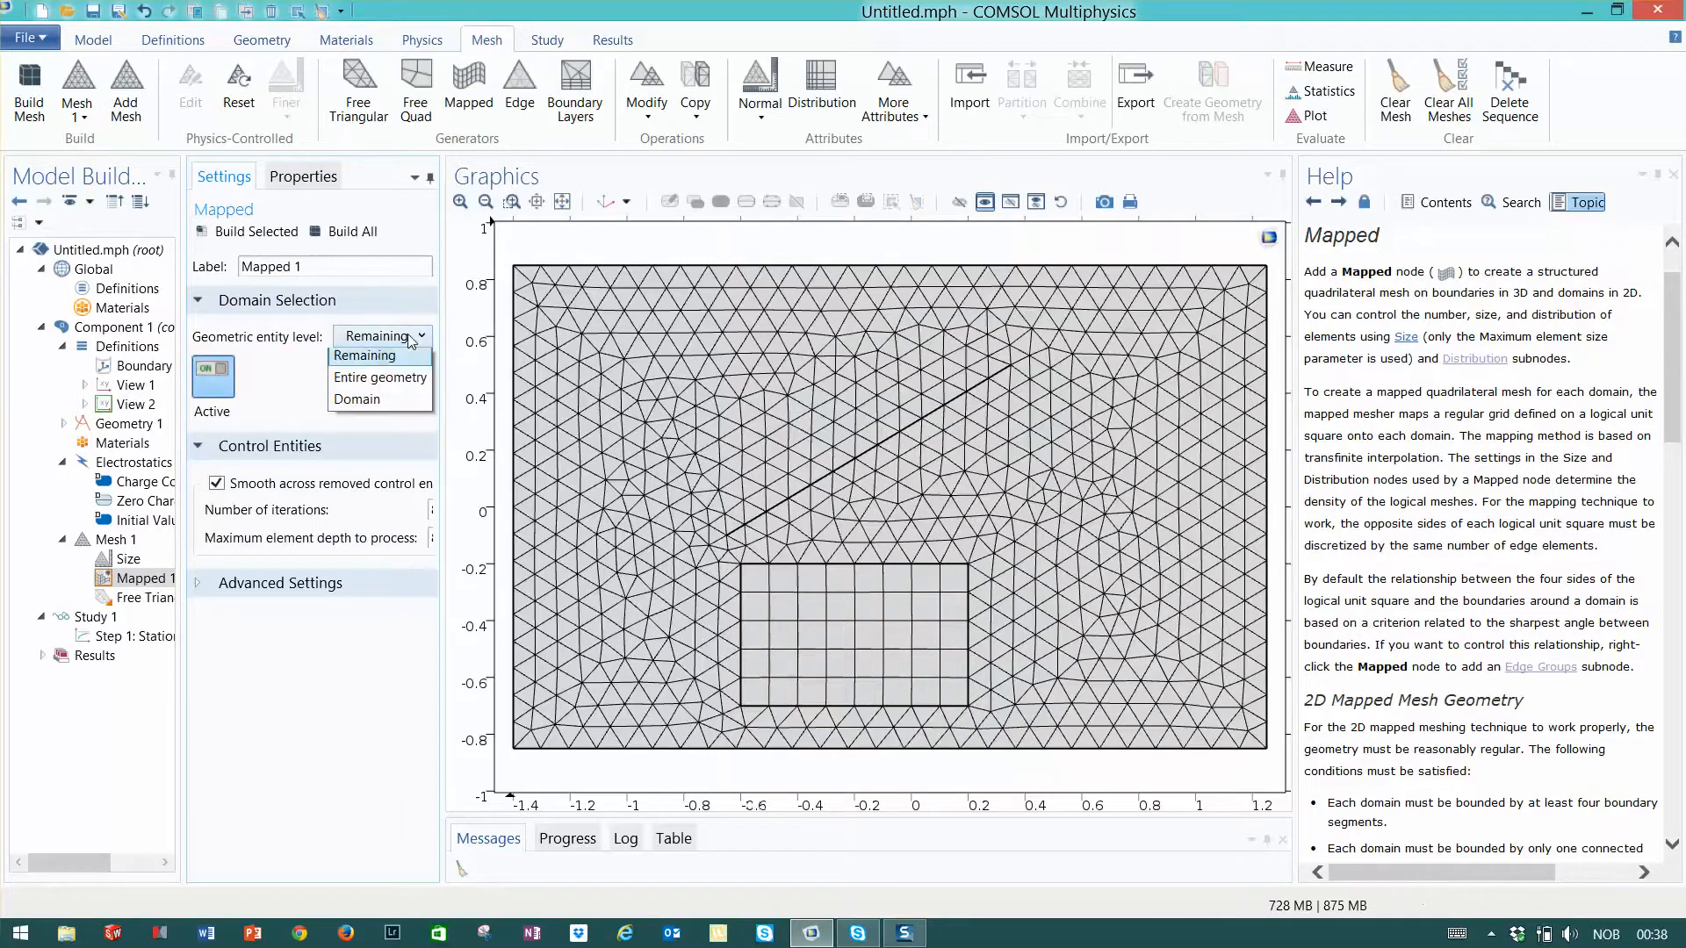
{"action": "left_click", "coordinate": [369, 403]}
{"action": "left_click", "coordinate": [857, 657]}
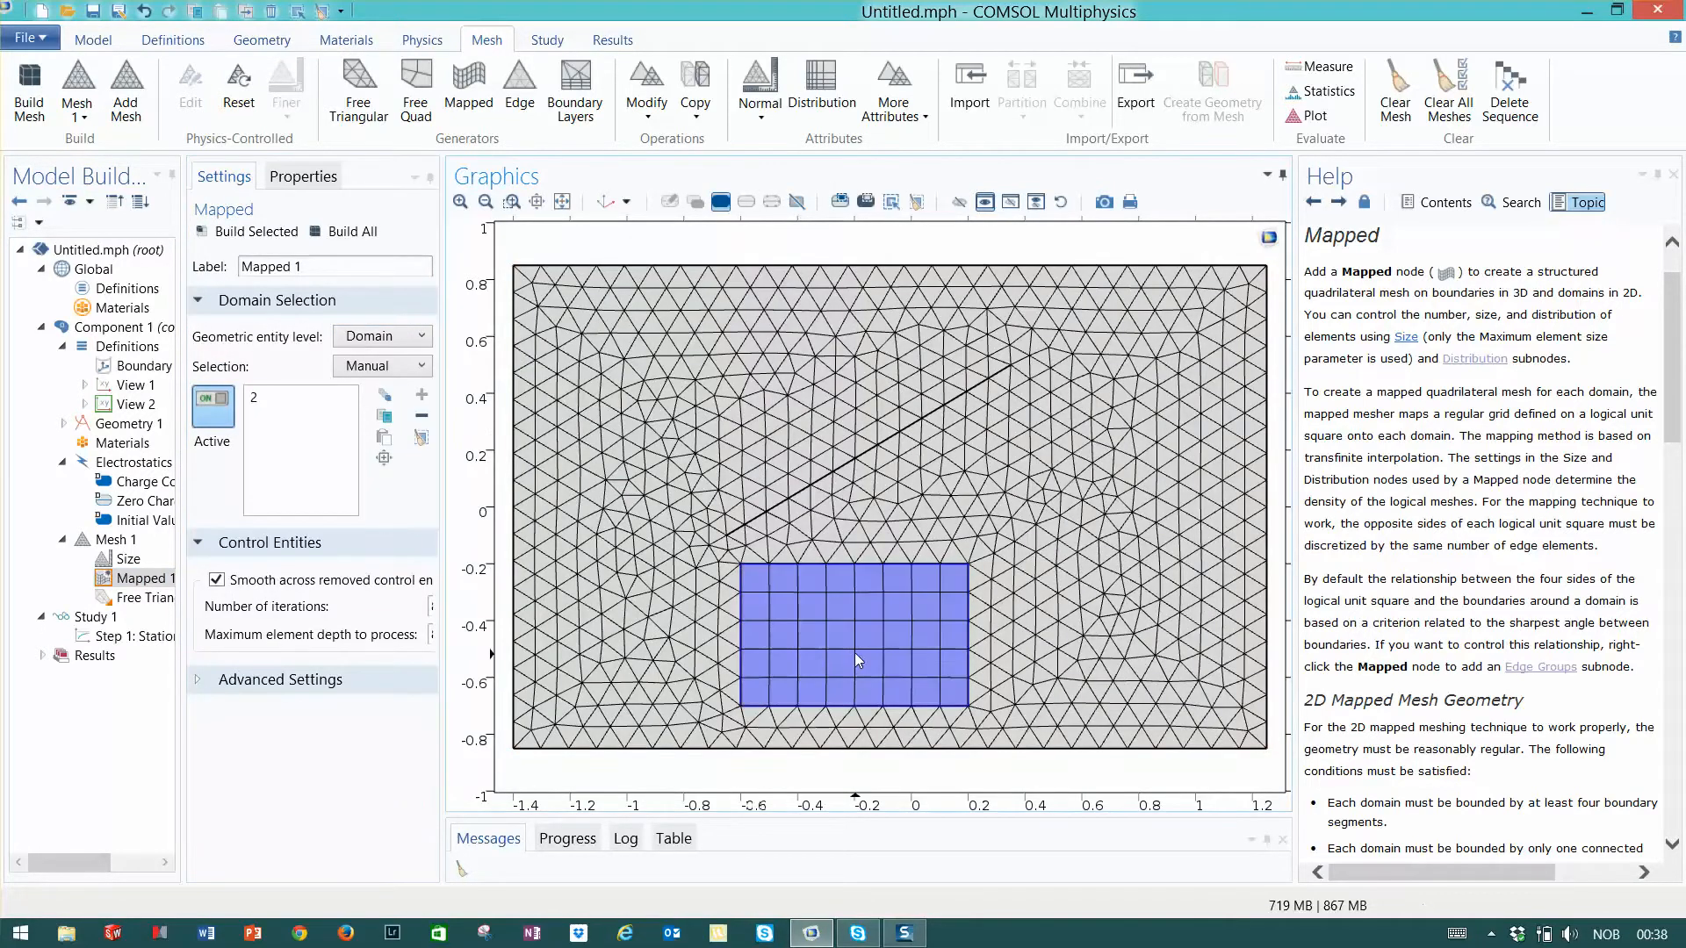
{"action": "left_click", "coordinate": [133, 598]}
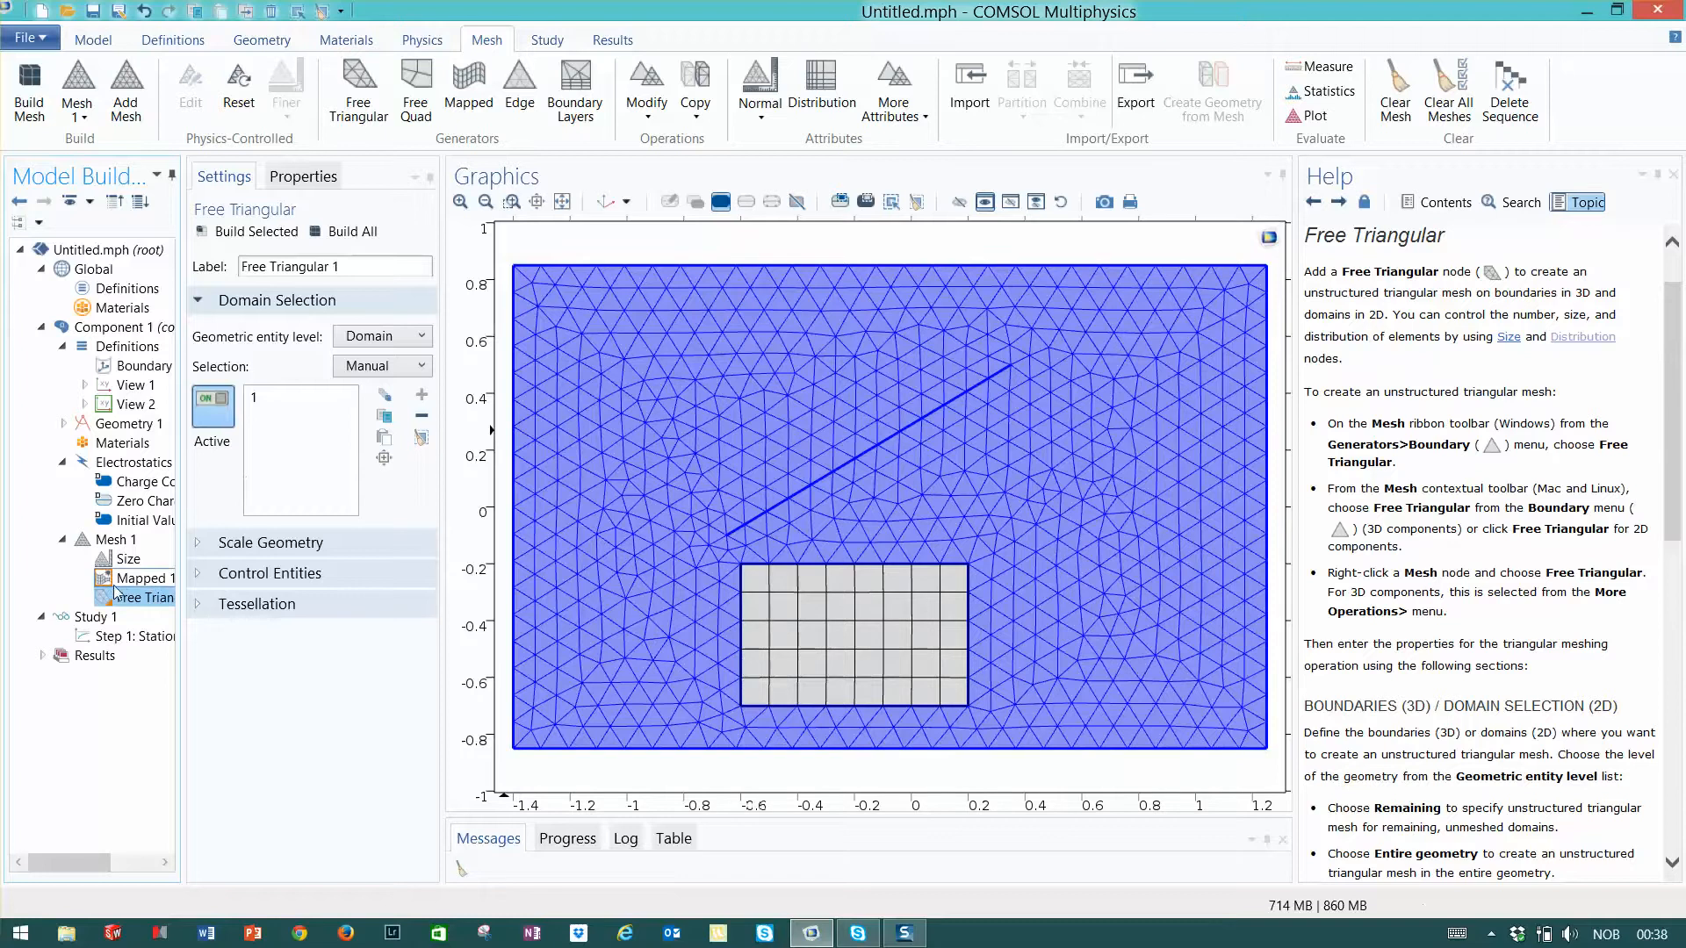
{"action": "left_click", "coordinate": [143, 578]}
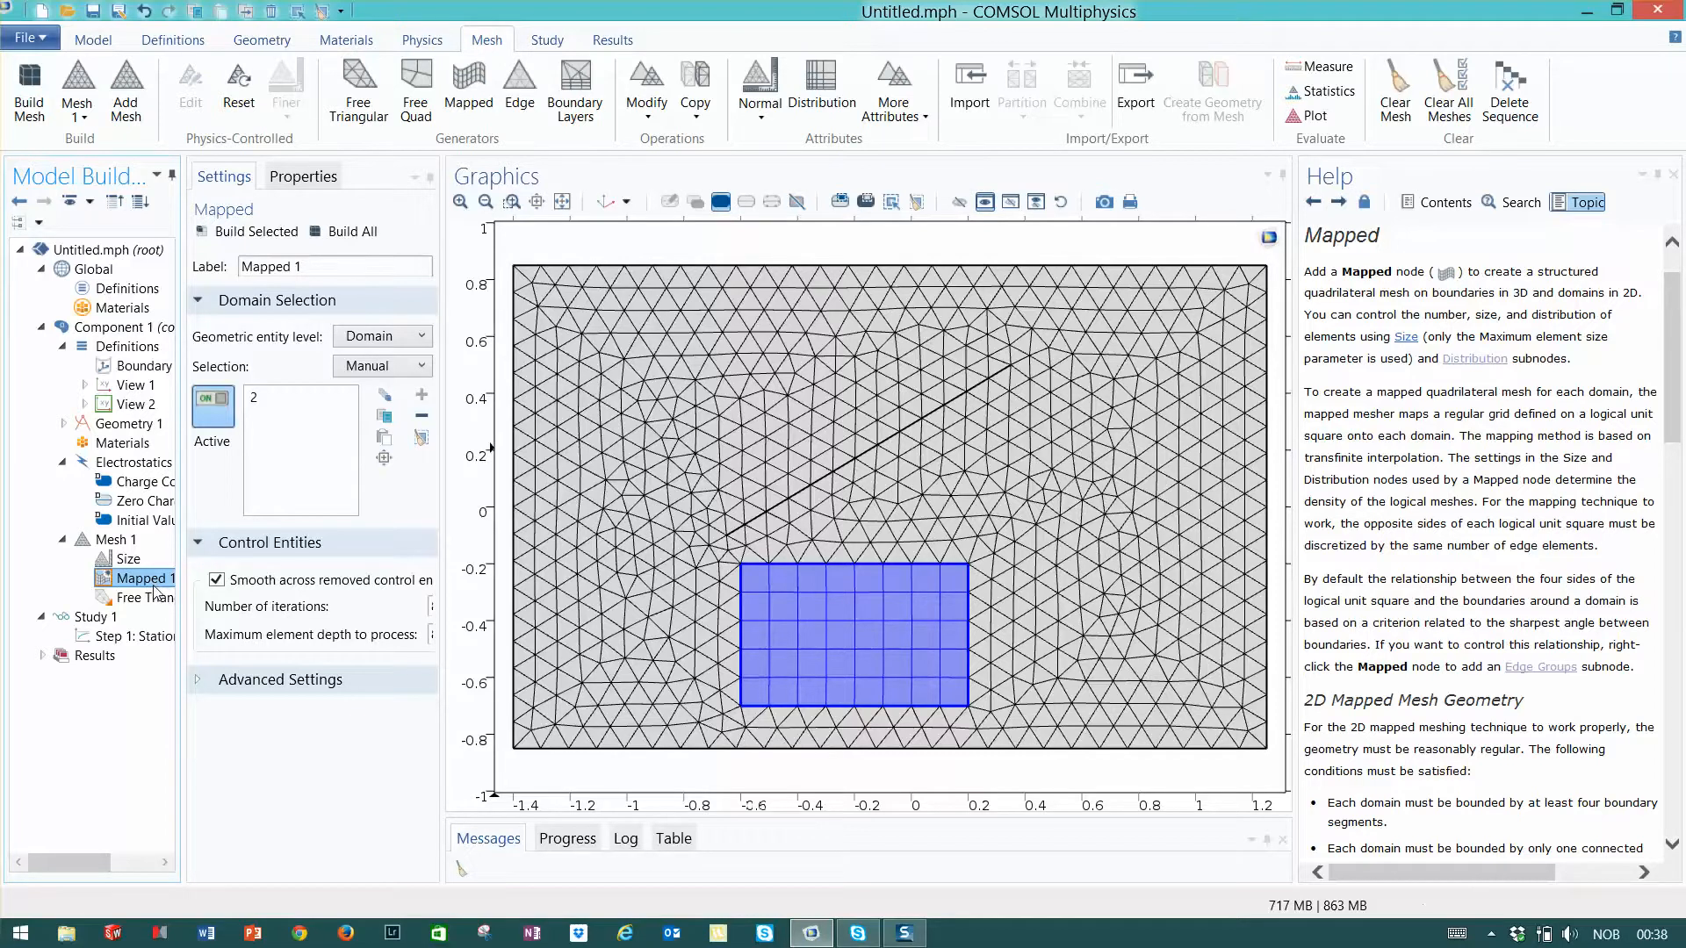
{"action": "left_click", "coordinate": [341, 232]}
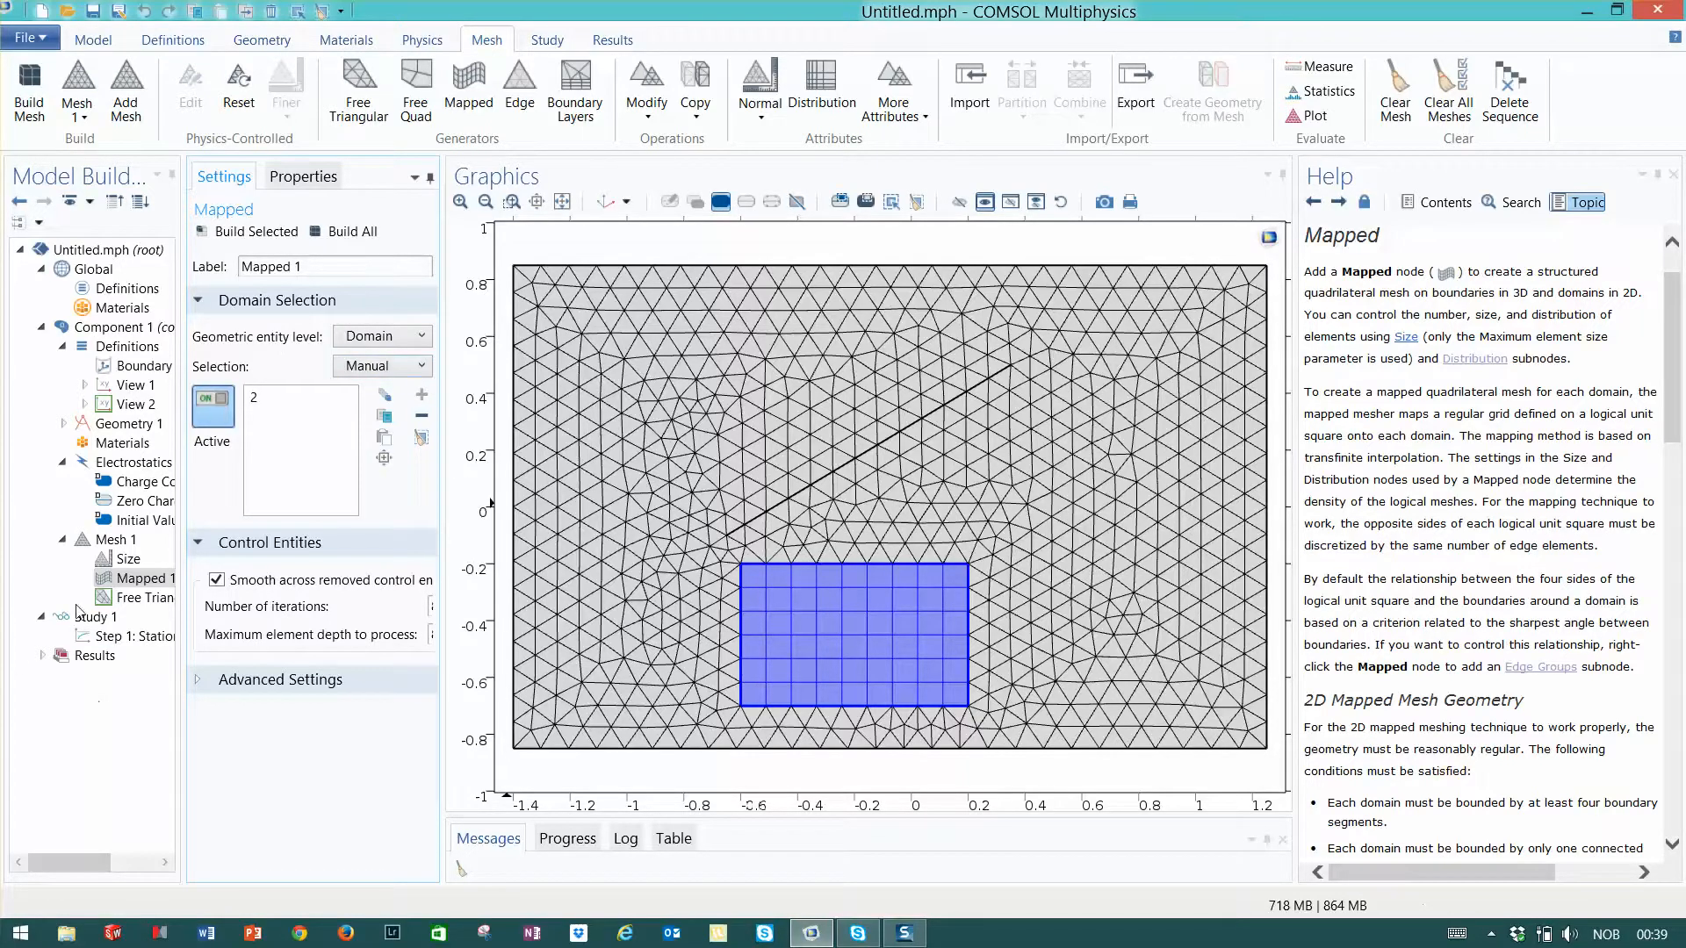
- Set the mesh's predefined element size to Extremely fine and rebuild the mesh
{"action": "left_click", "coordinate": [130, 558]}
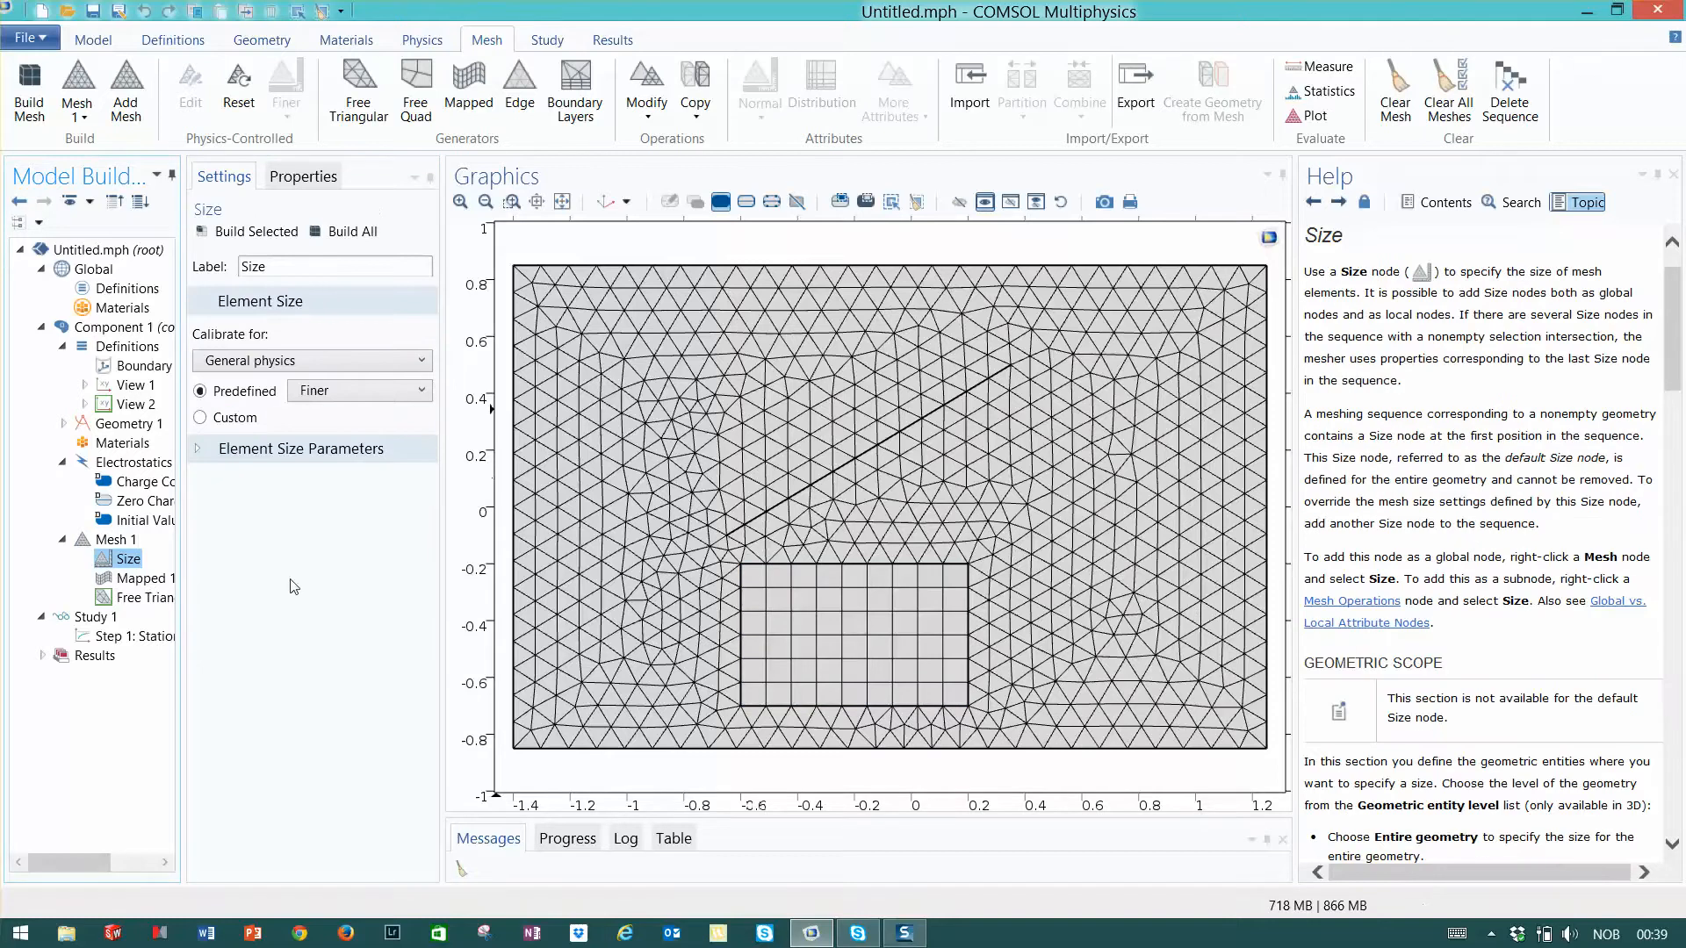
{"action": "left_click", "coordinate": [369, 407]}
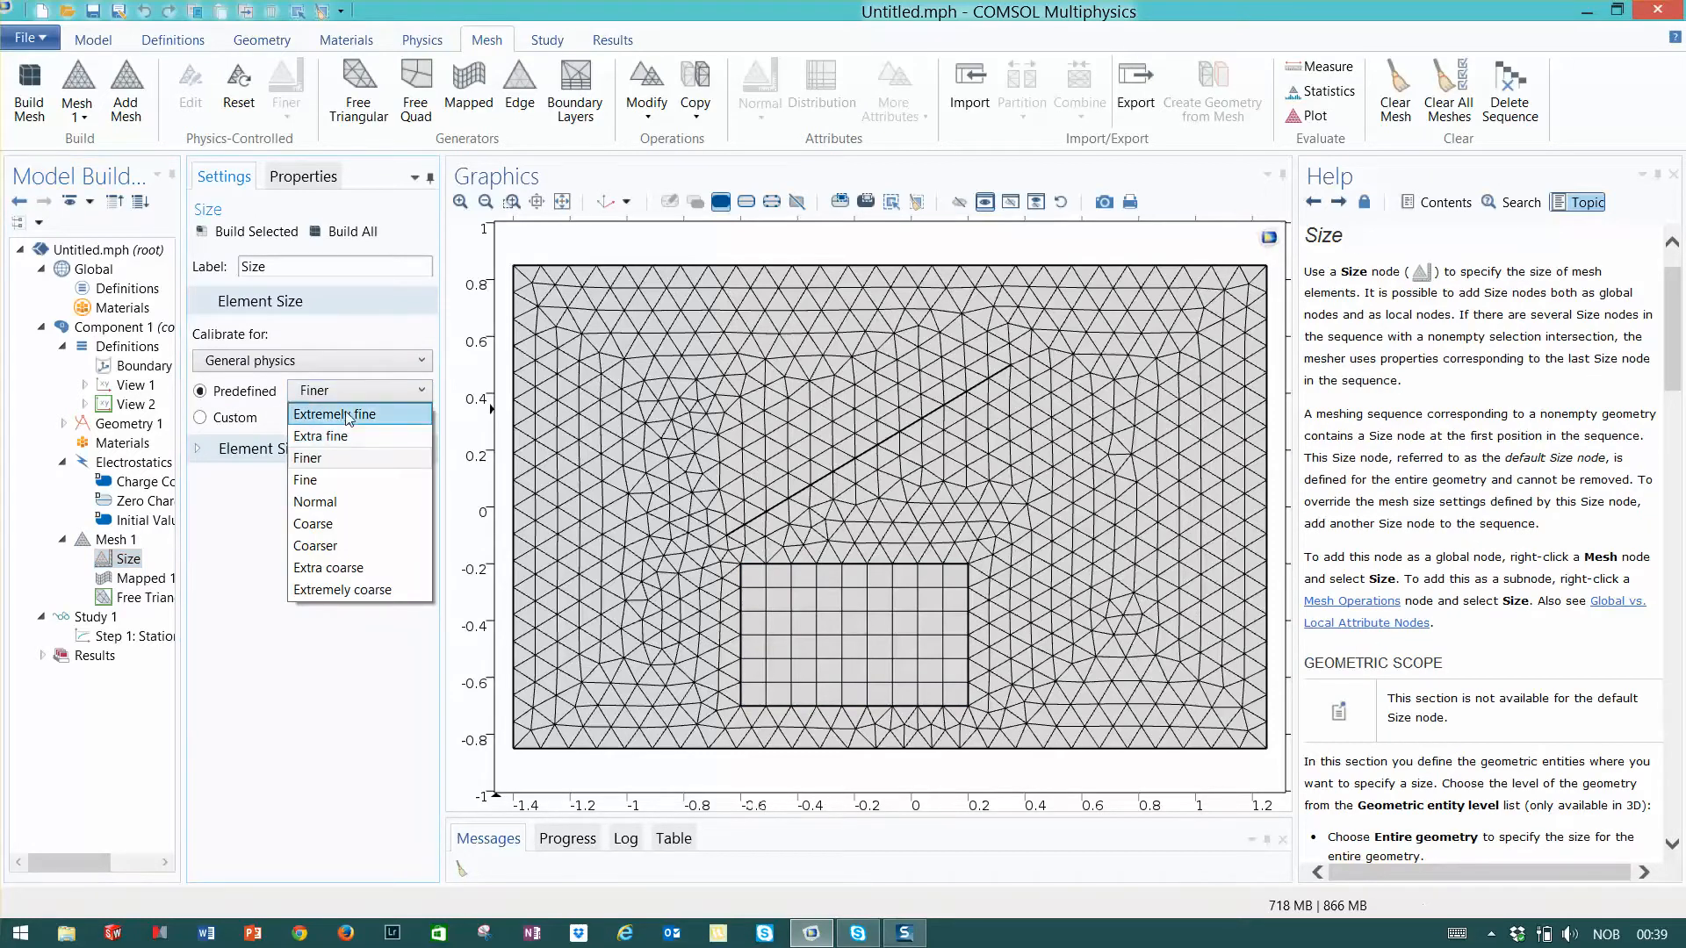
{"action": "left_click", "coordinate": [348, 413]}
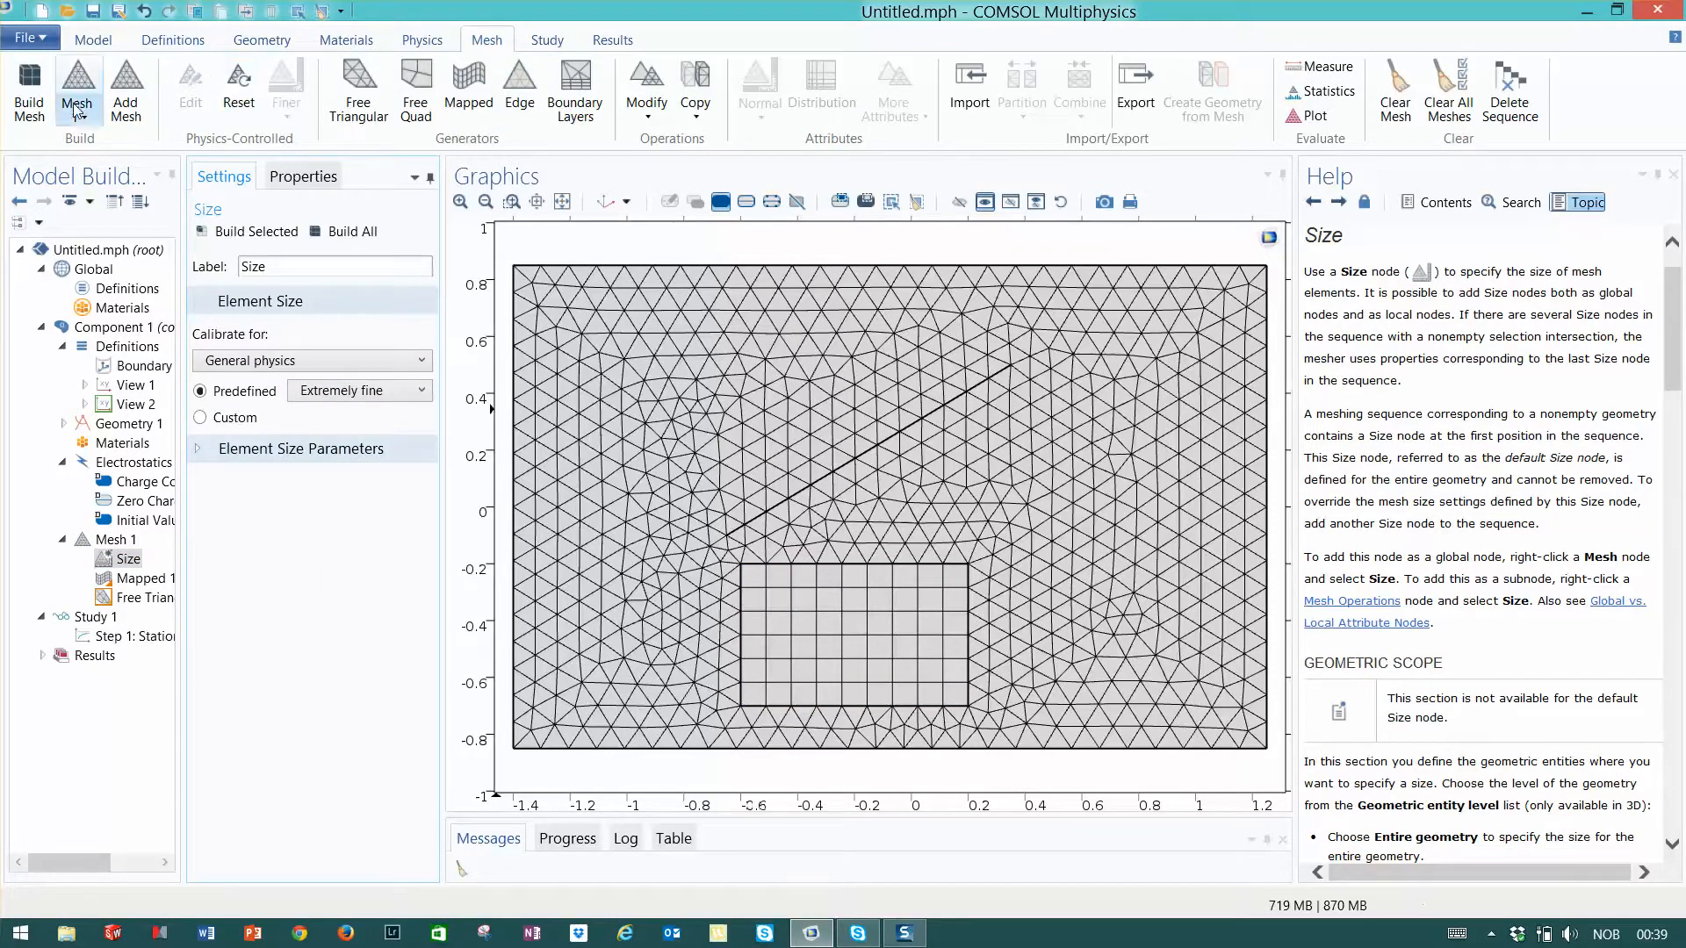
{"action": "left_click", "coordinate": [31, 101]}
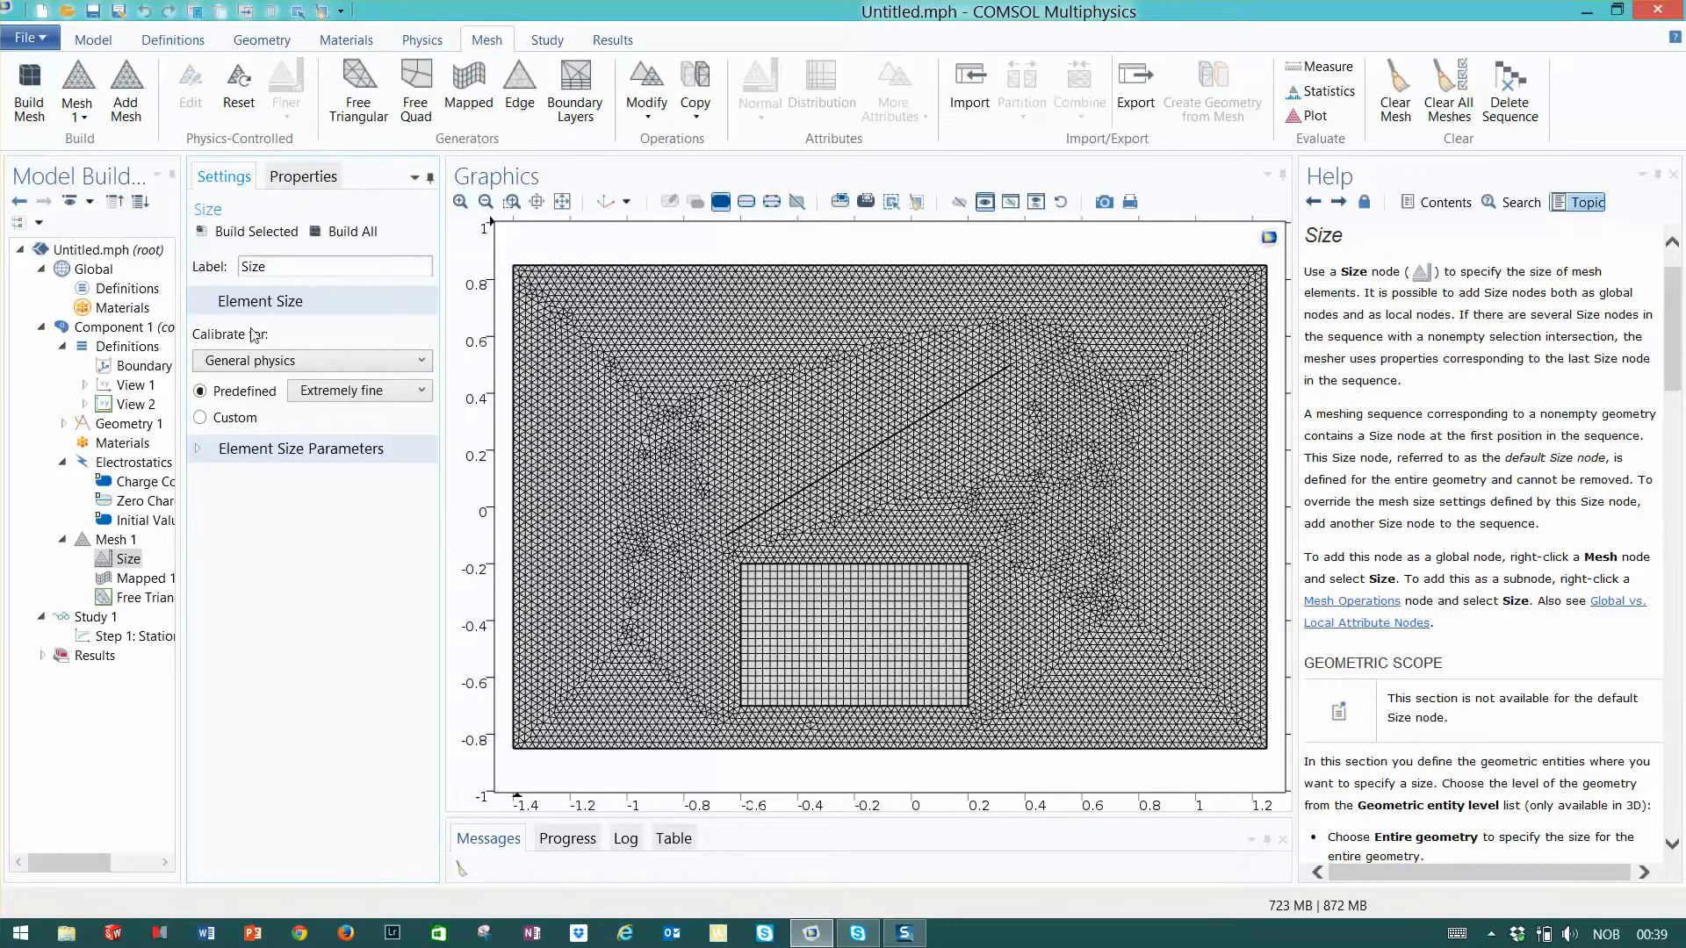
- Set the predefined element size to Normal and rebuild the mesh
{"action": "left_click", "coordinate": [422, 392]}
{"action": "left_click", "coordinate": [350, 501]}
{"action": "left_click", "coordinate": [27, 98]}
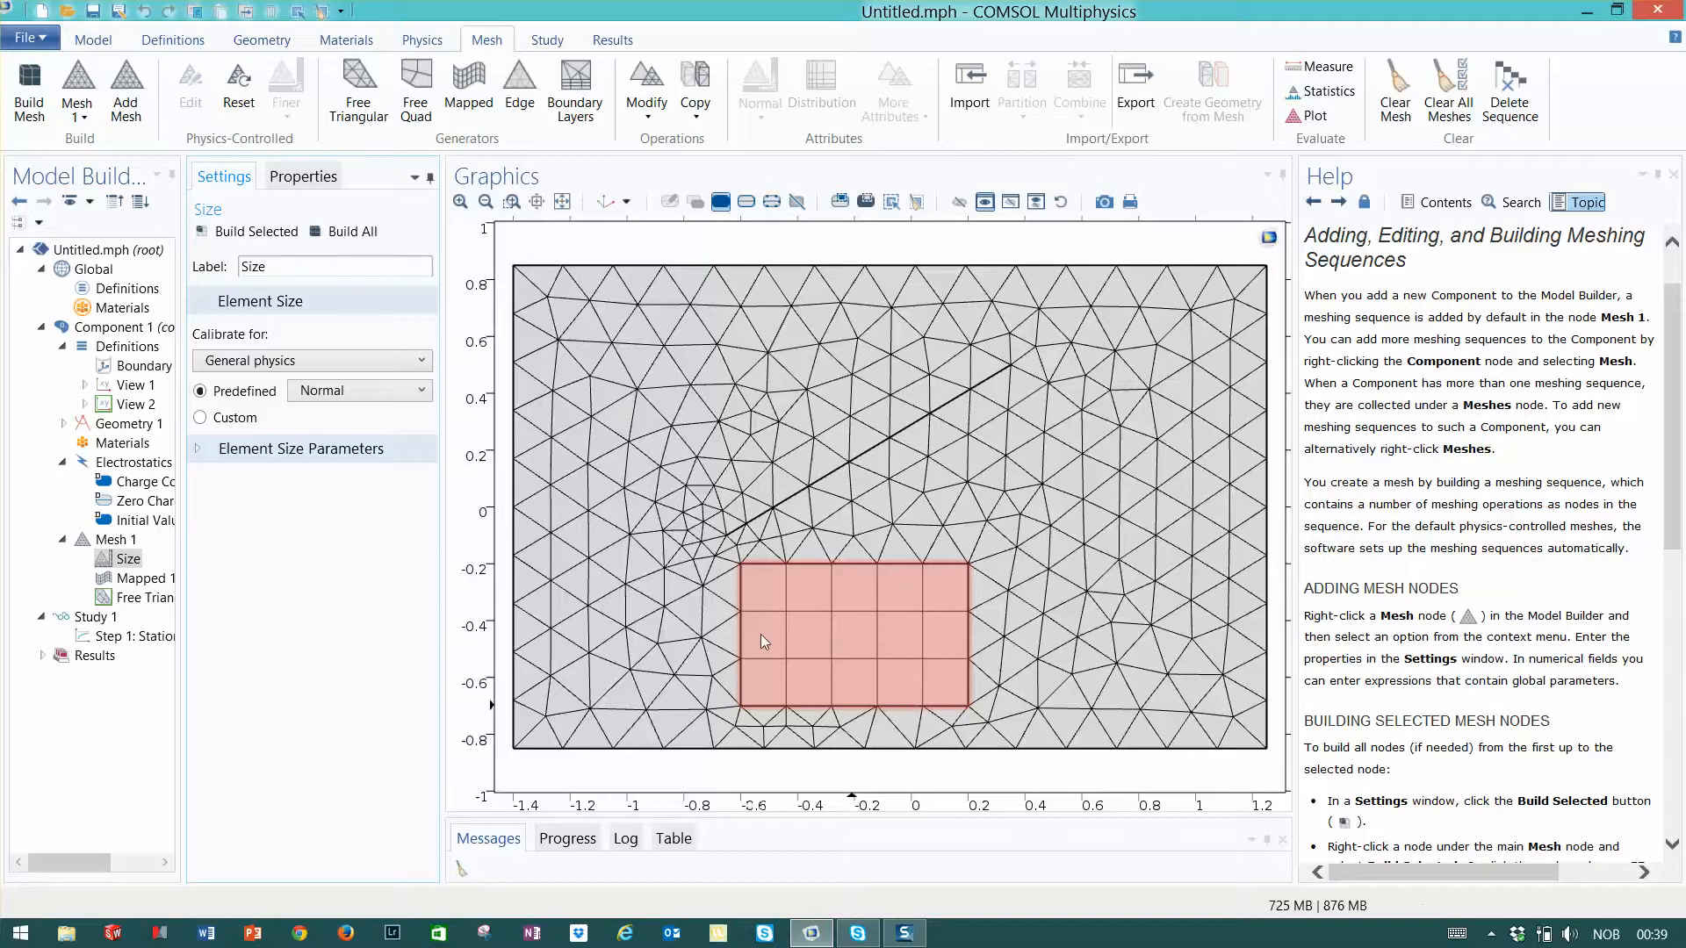
- Add a Size attribute to the Mapped operation, set its predefined element size to Extra fine and build the whole mesh
{"action": "left_click", "coordinate": [136, 580]}
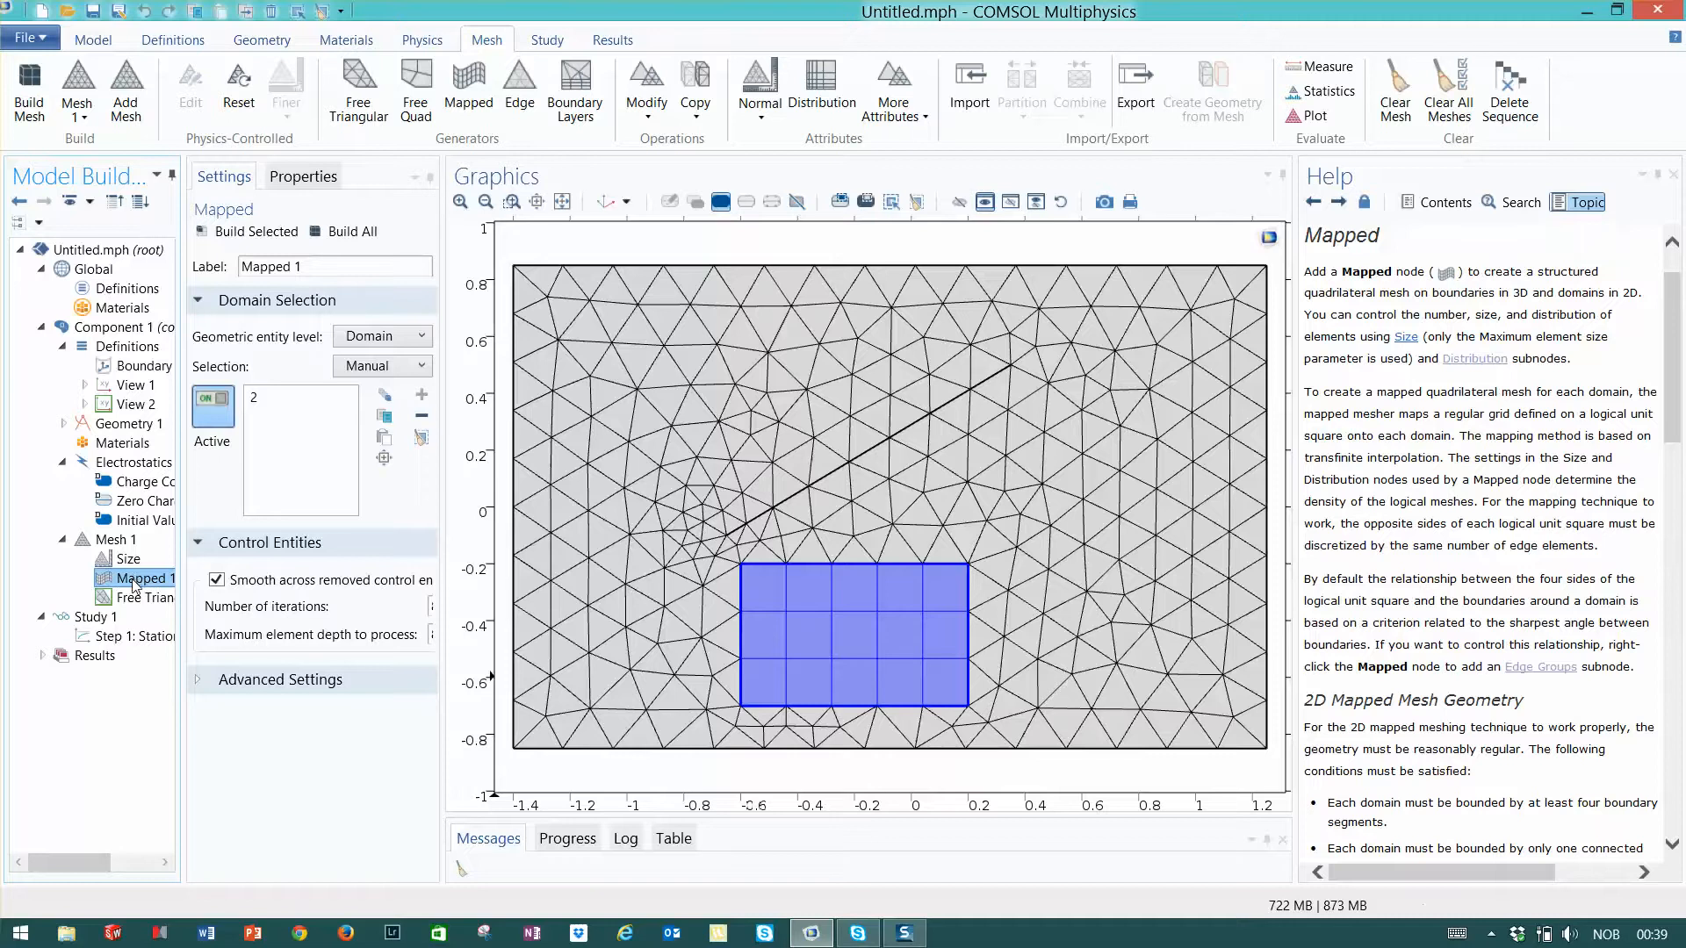
{"action": "right_click", "coordinate": [137, 586]}
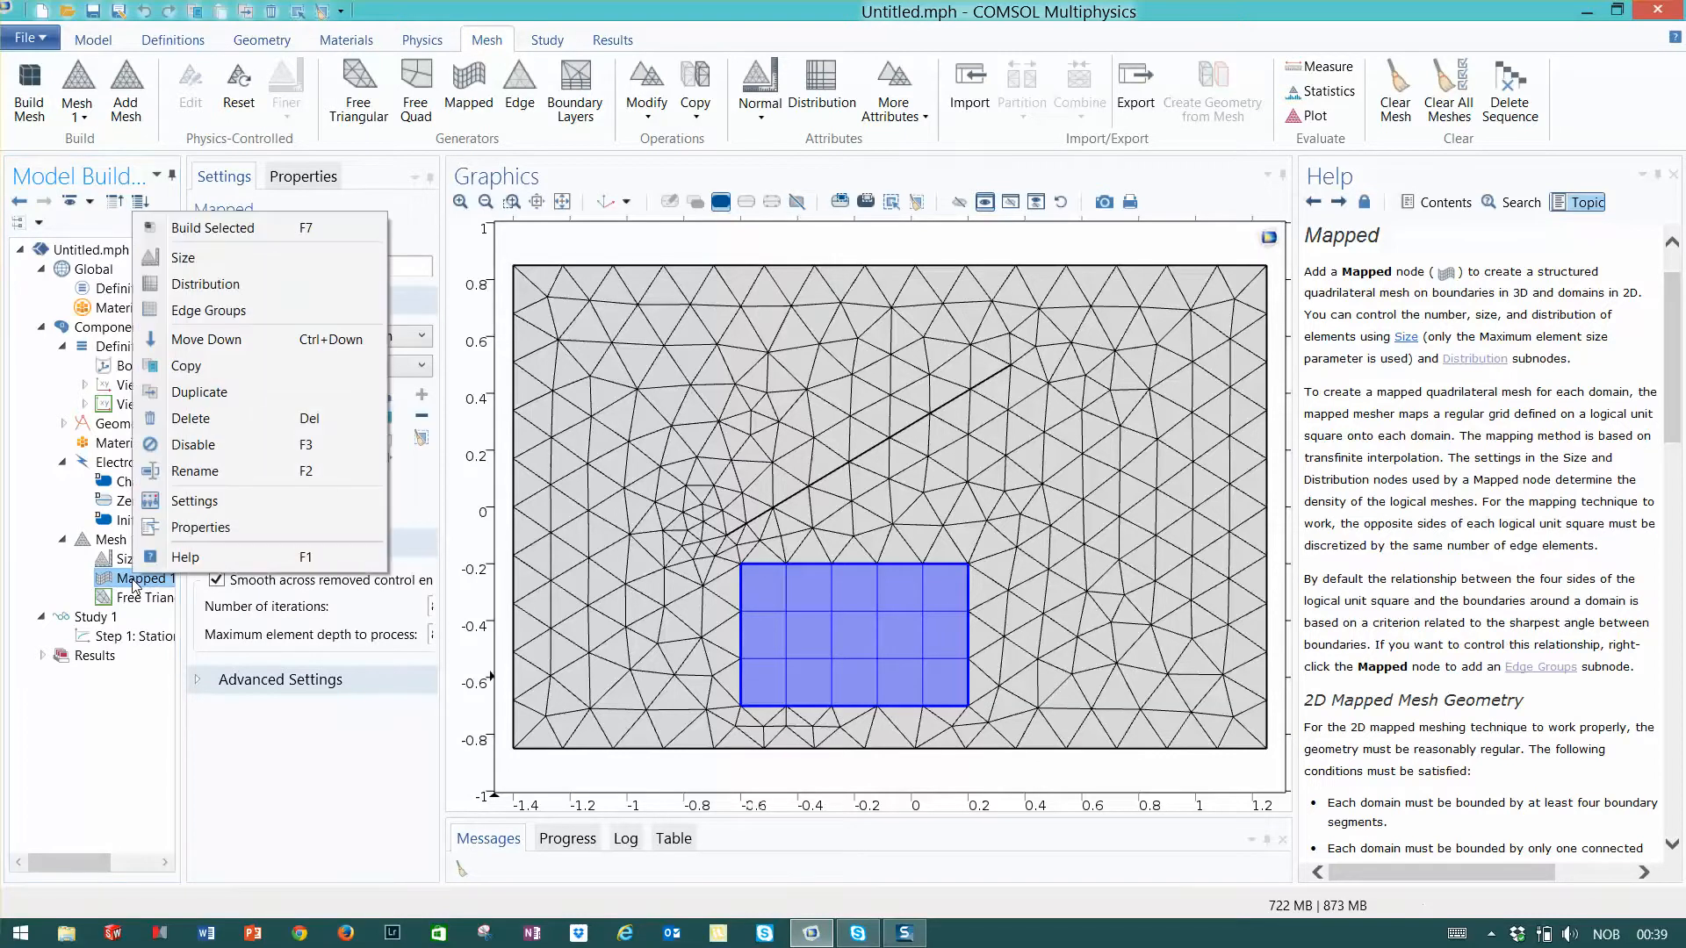
{"action": "left_click", "coordinate": [182, 258]}
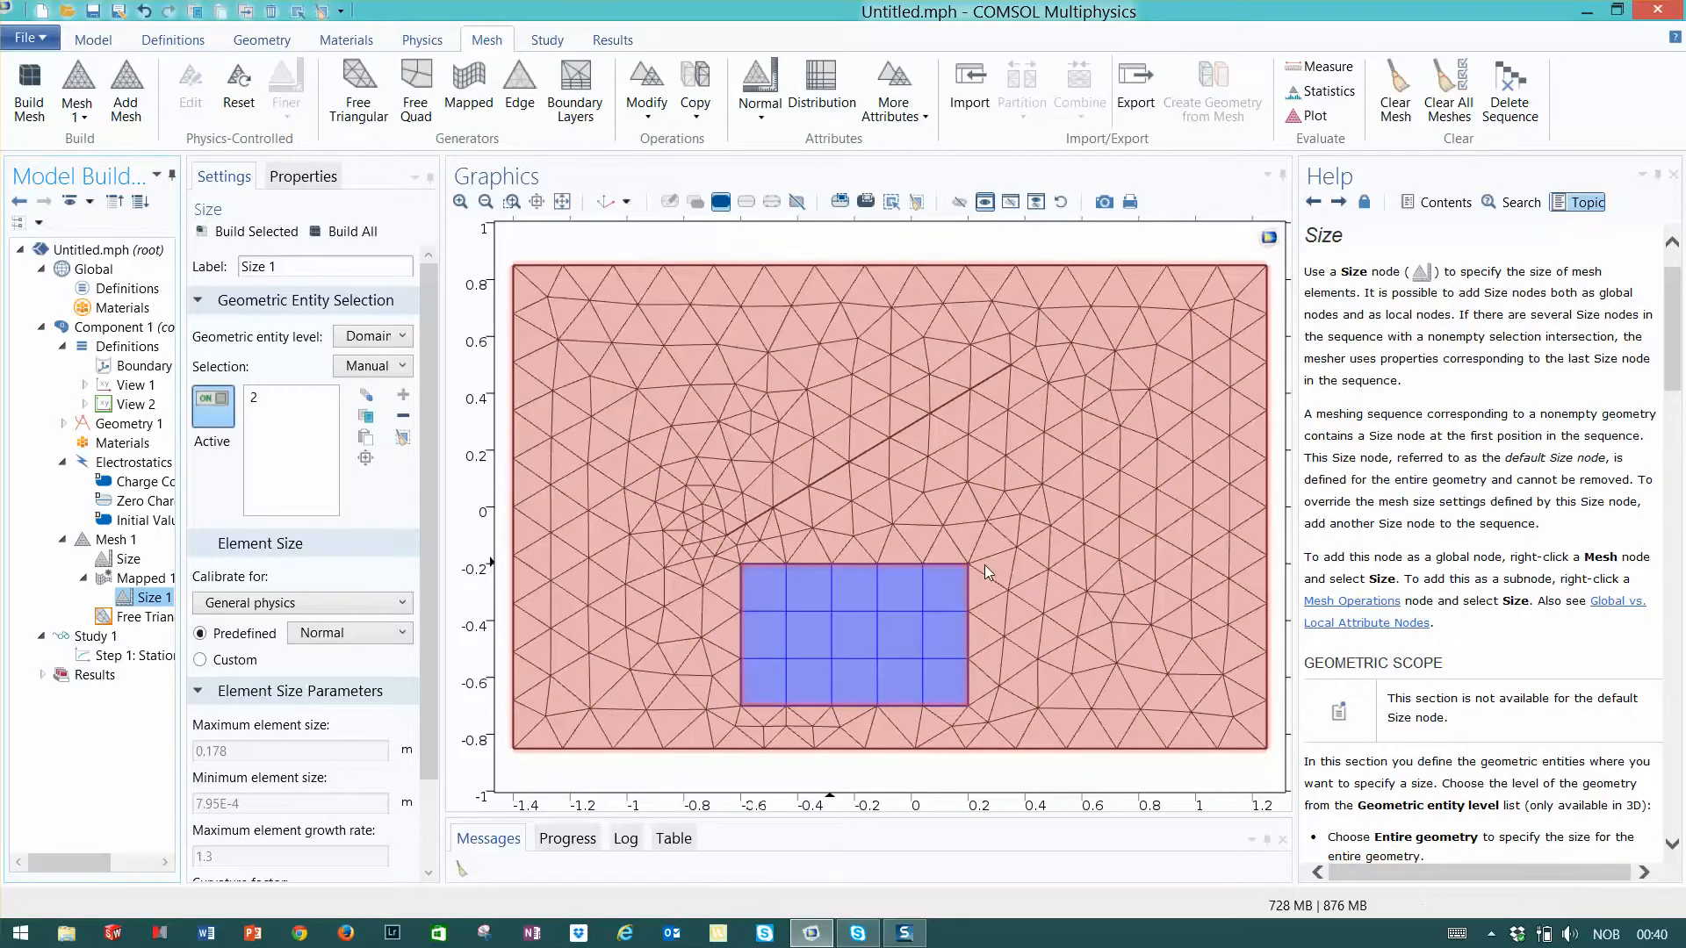
{"action": "left_click", "coordinate": [400, 634]}
{"action": "left_click", "coordinate": [347, 679]}
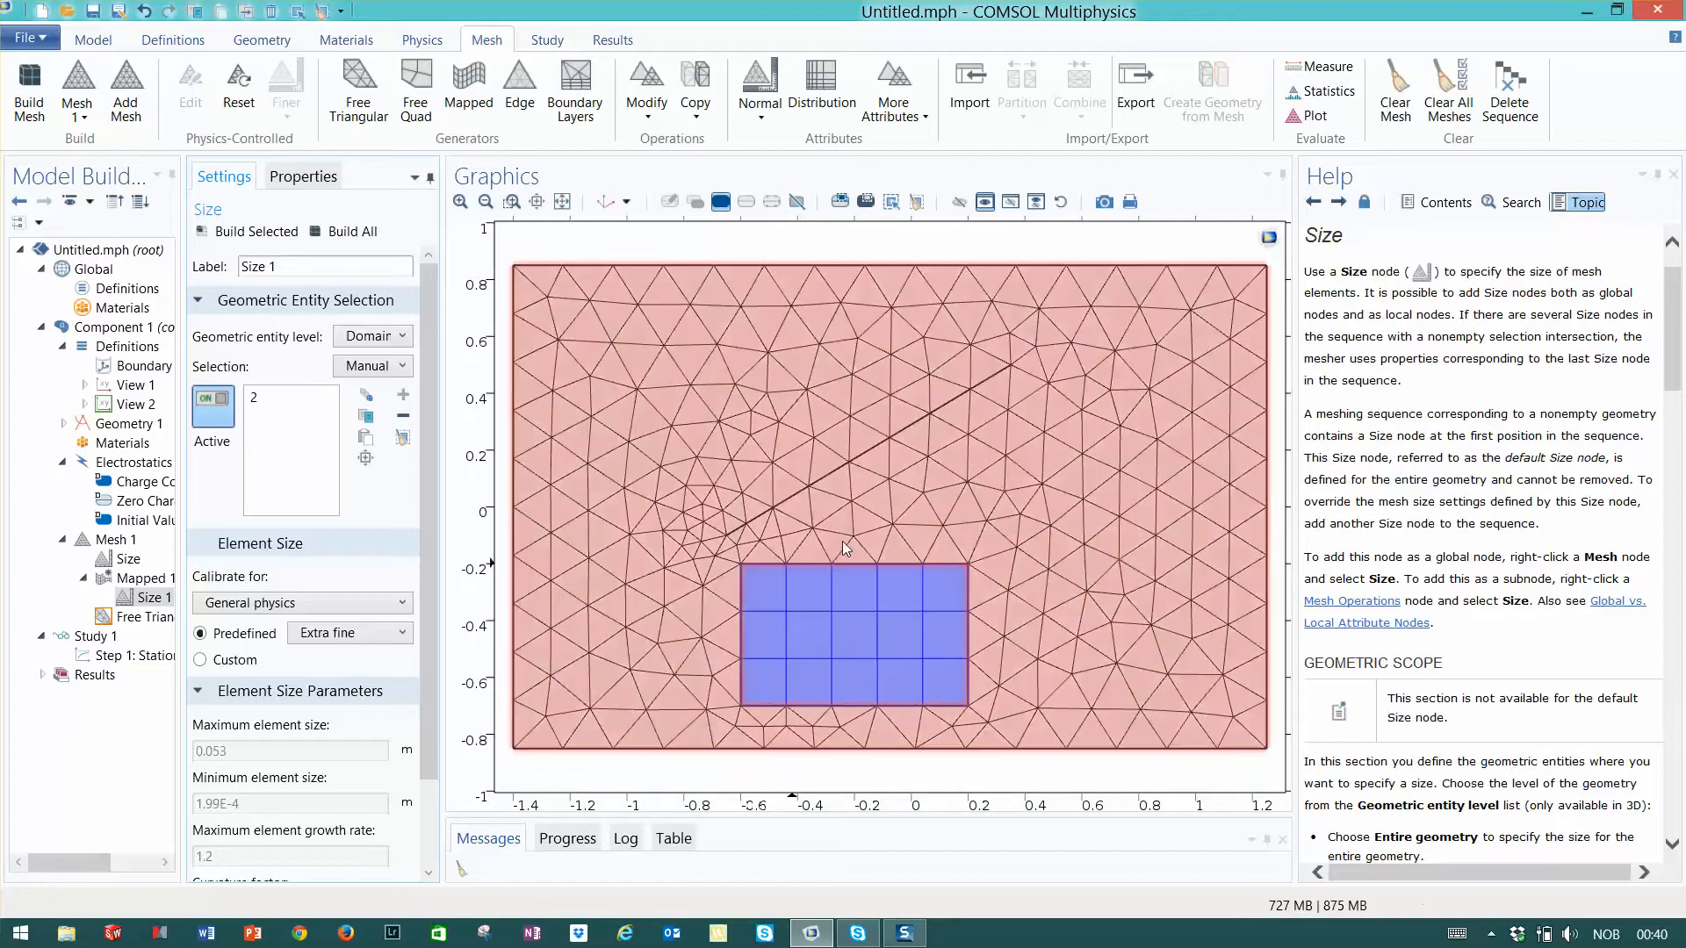
{"action": "left_click", "coordinate": [332, 231]}
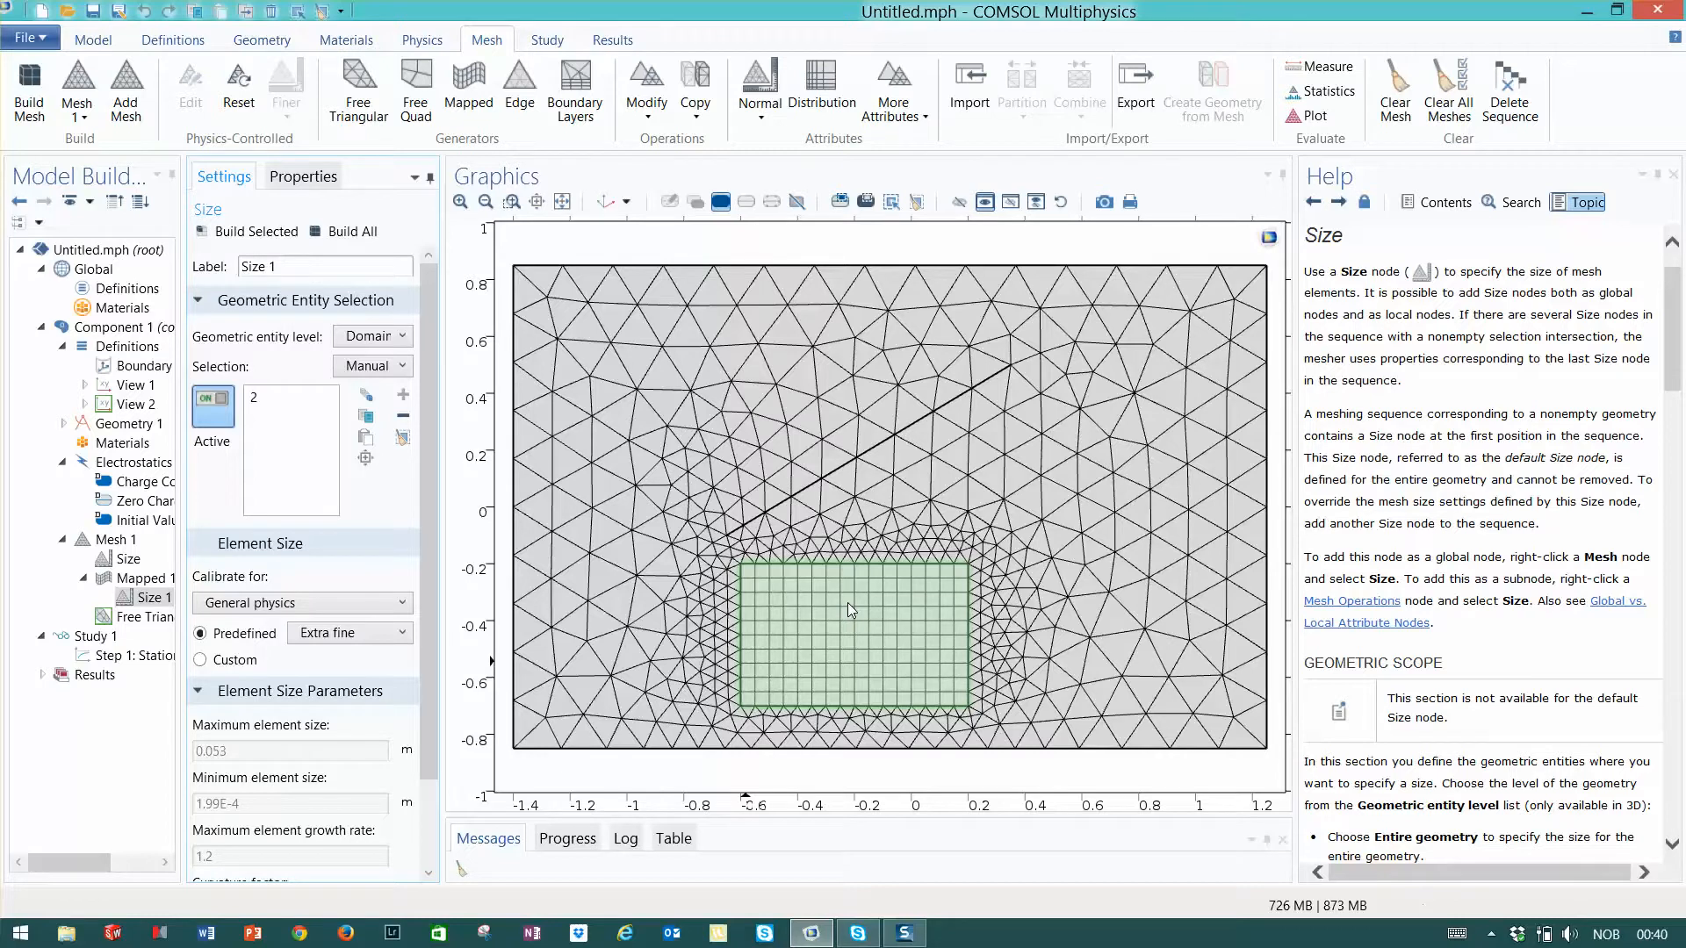
- Switch the Mapped operation's local Size to custom with a maximum element size of 0.0053 m and rebuild the mesh
{"action": "left_click", "coordinate": [201, 661]}
{"action": "scroll", "coordinate": [242, 712], "scroll_direction": "down", "scroll_amount": 1}
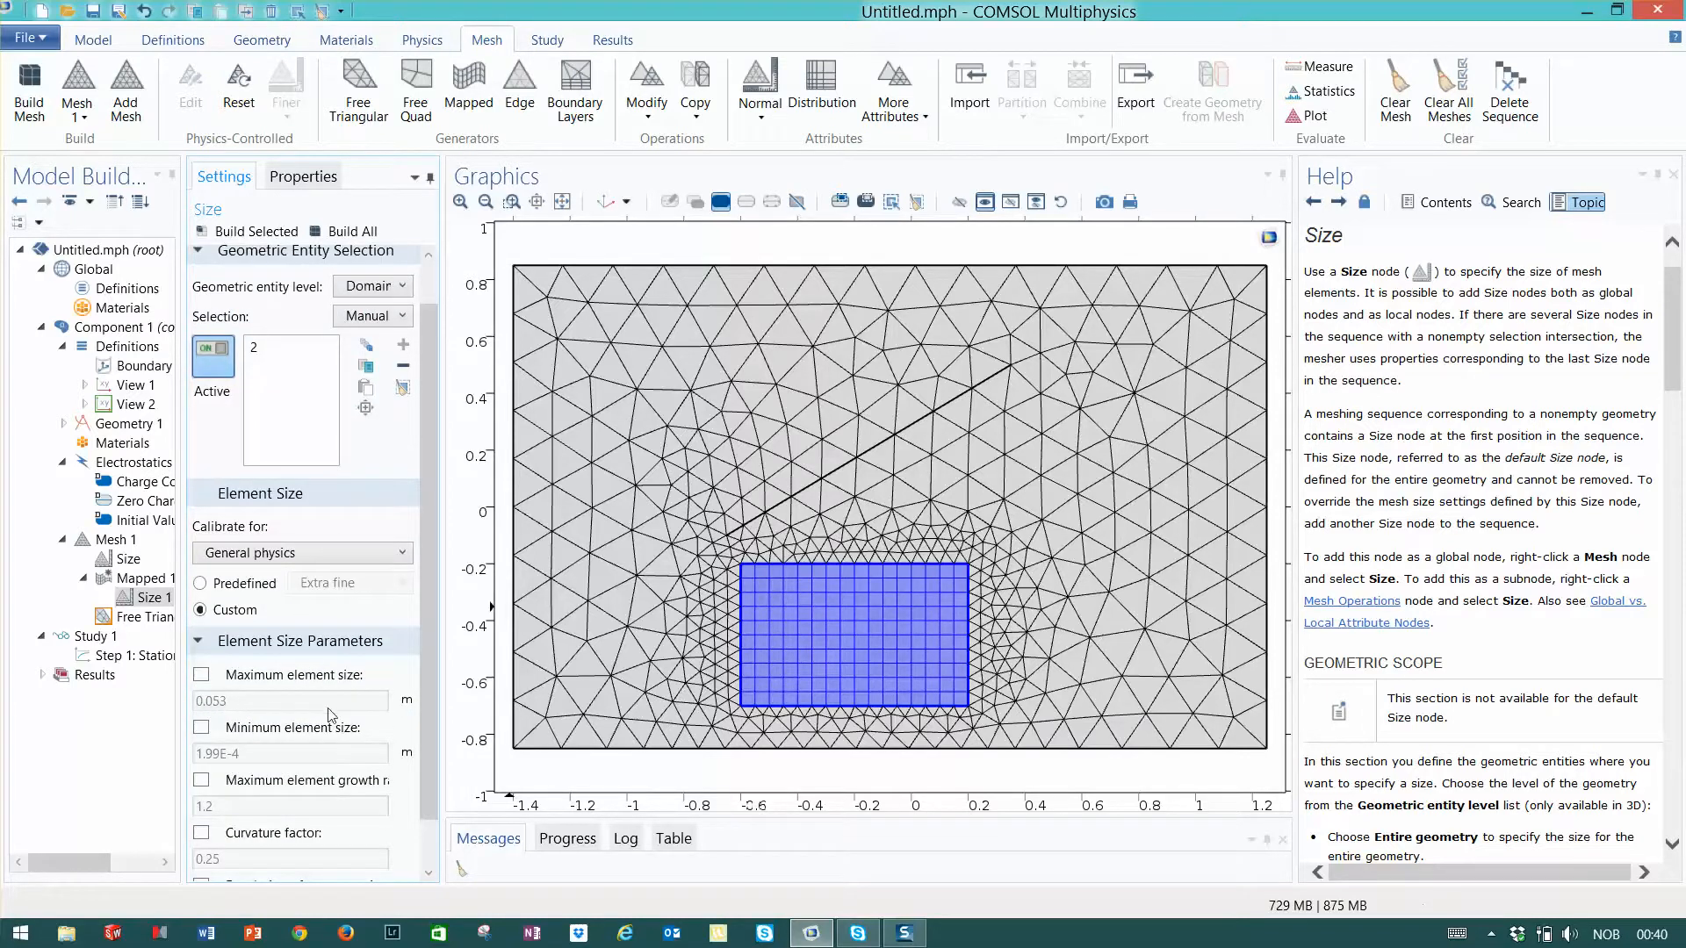
{"action": "left_click", "coordinate": [202, 675]}
{"action": "left_click", "coordinate": [345, 233]}
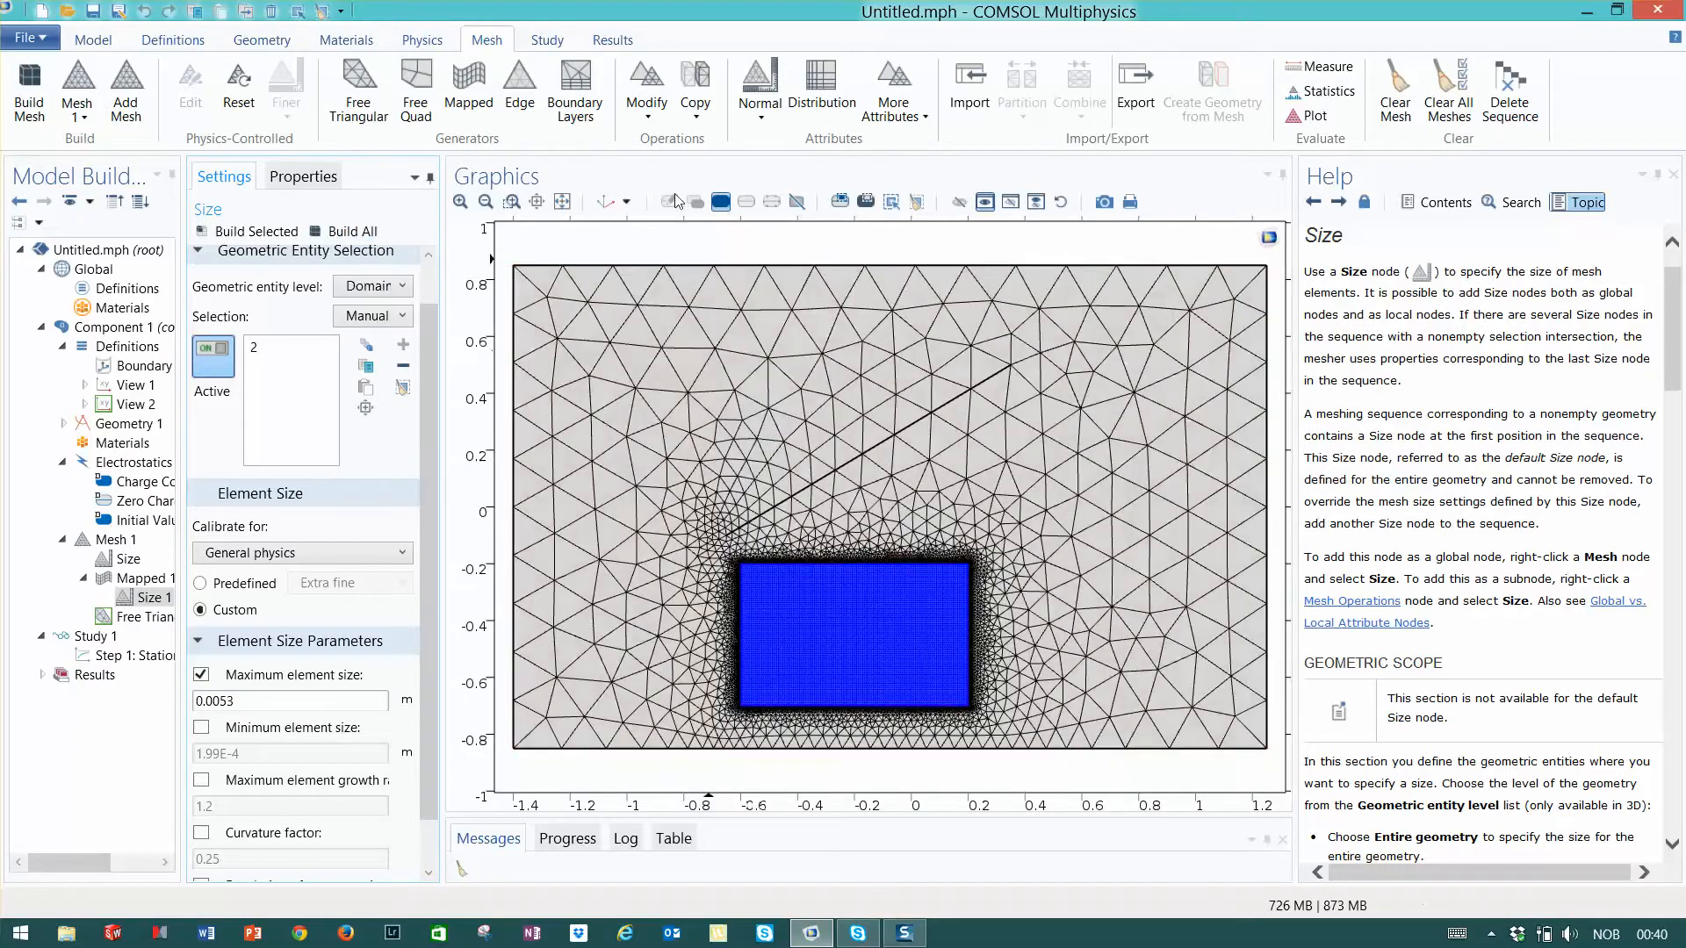
{"action": "left_click", "coordinate": [515, 204]}
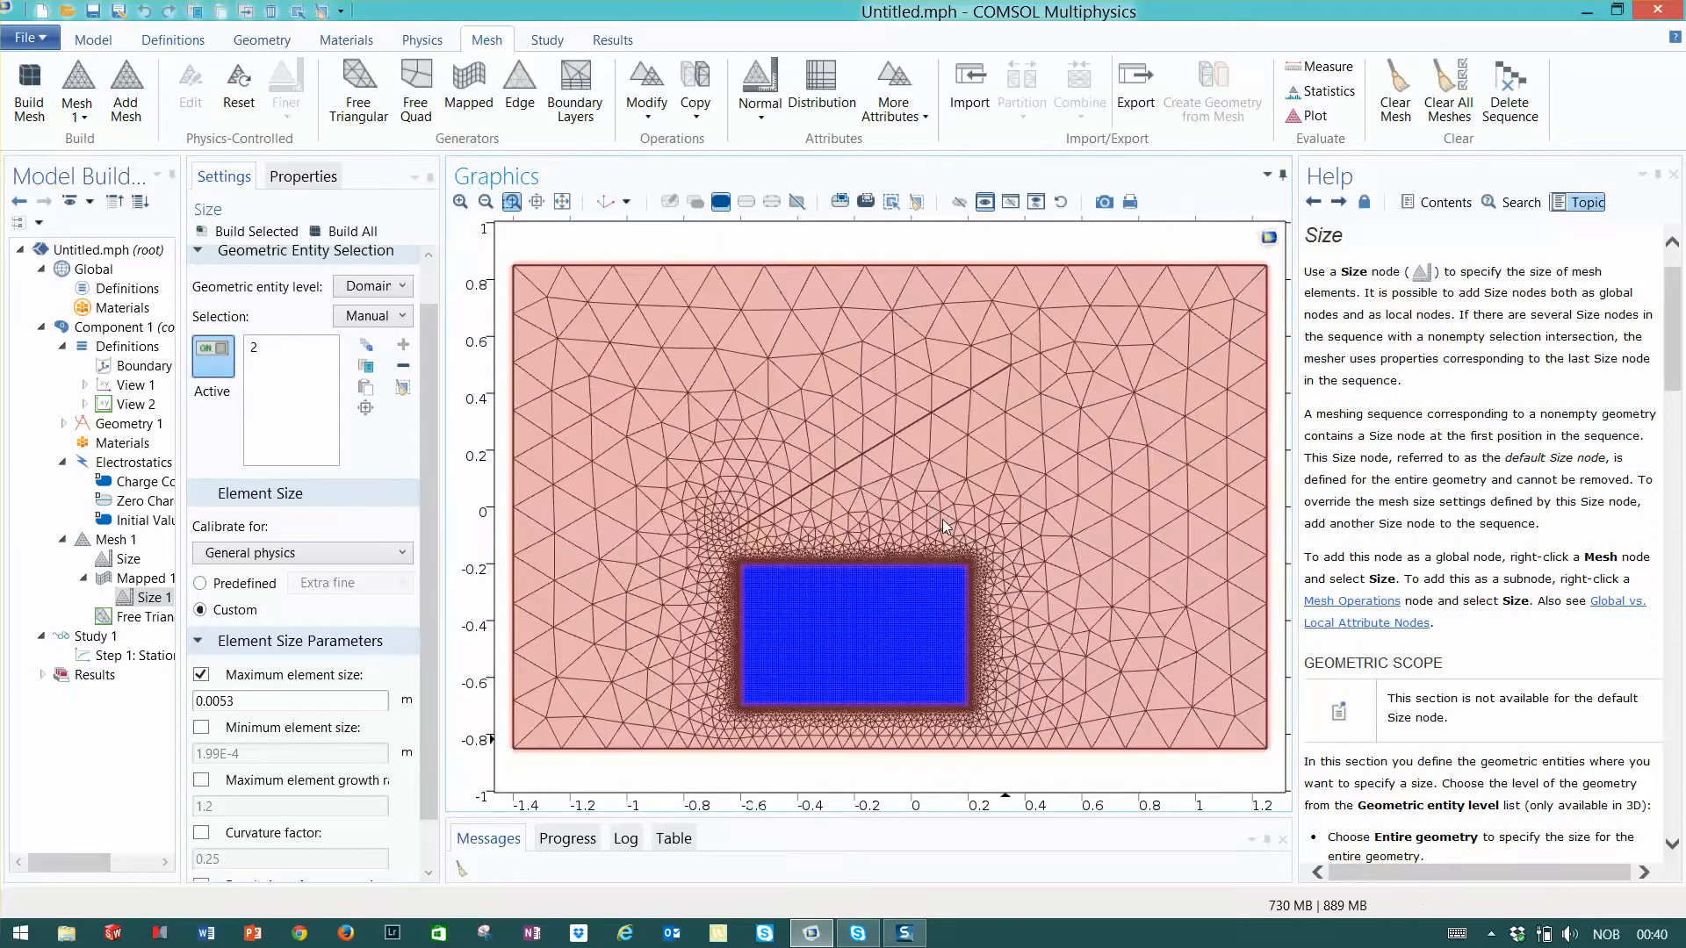
{"action": "left_click_drag", "start_coordinate": [913, 528], "coordinate": [1011, 595]}
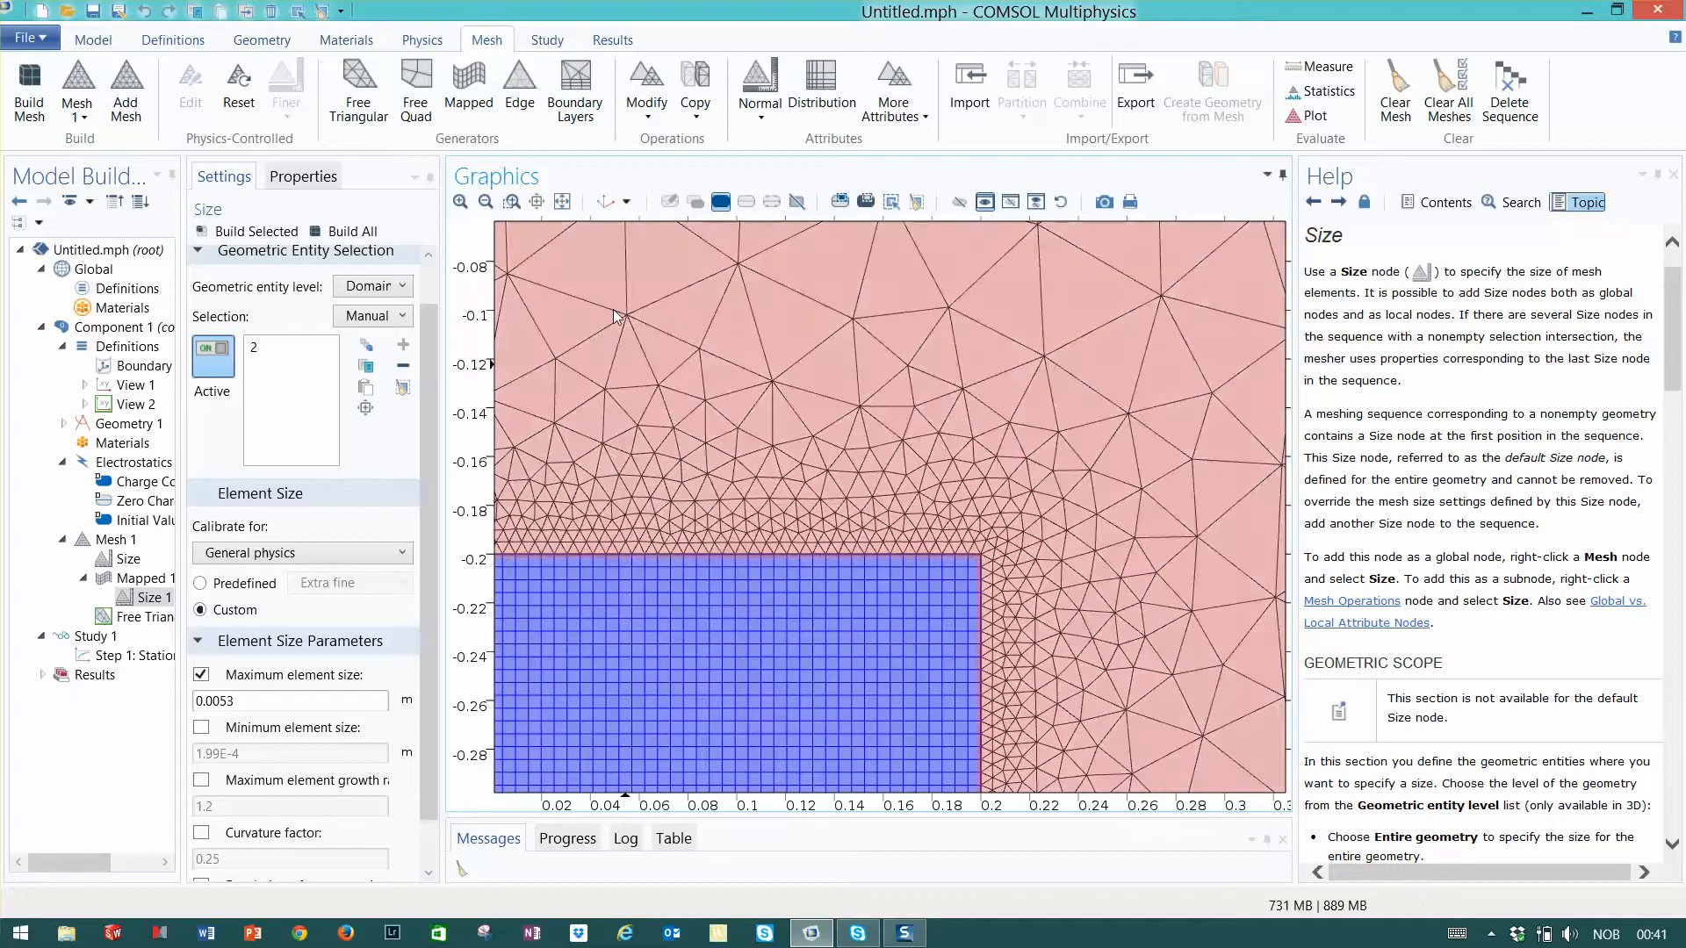
{"action": "left_click", "coordinate": [511, 201]}
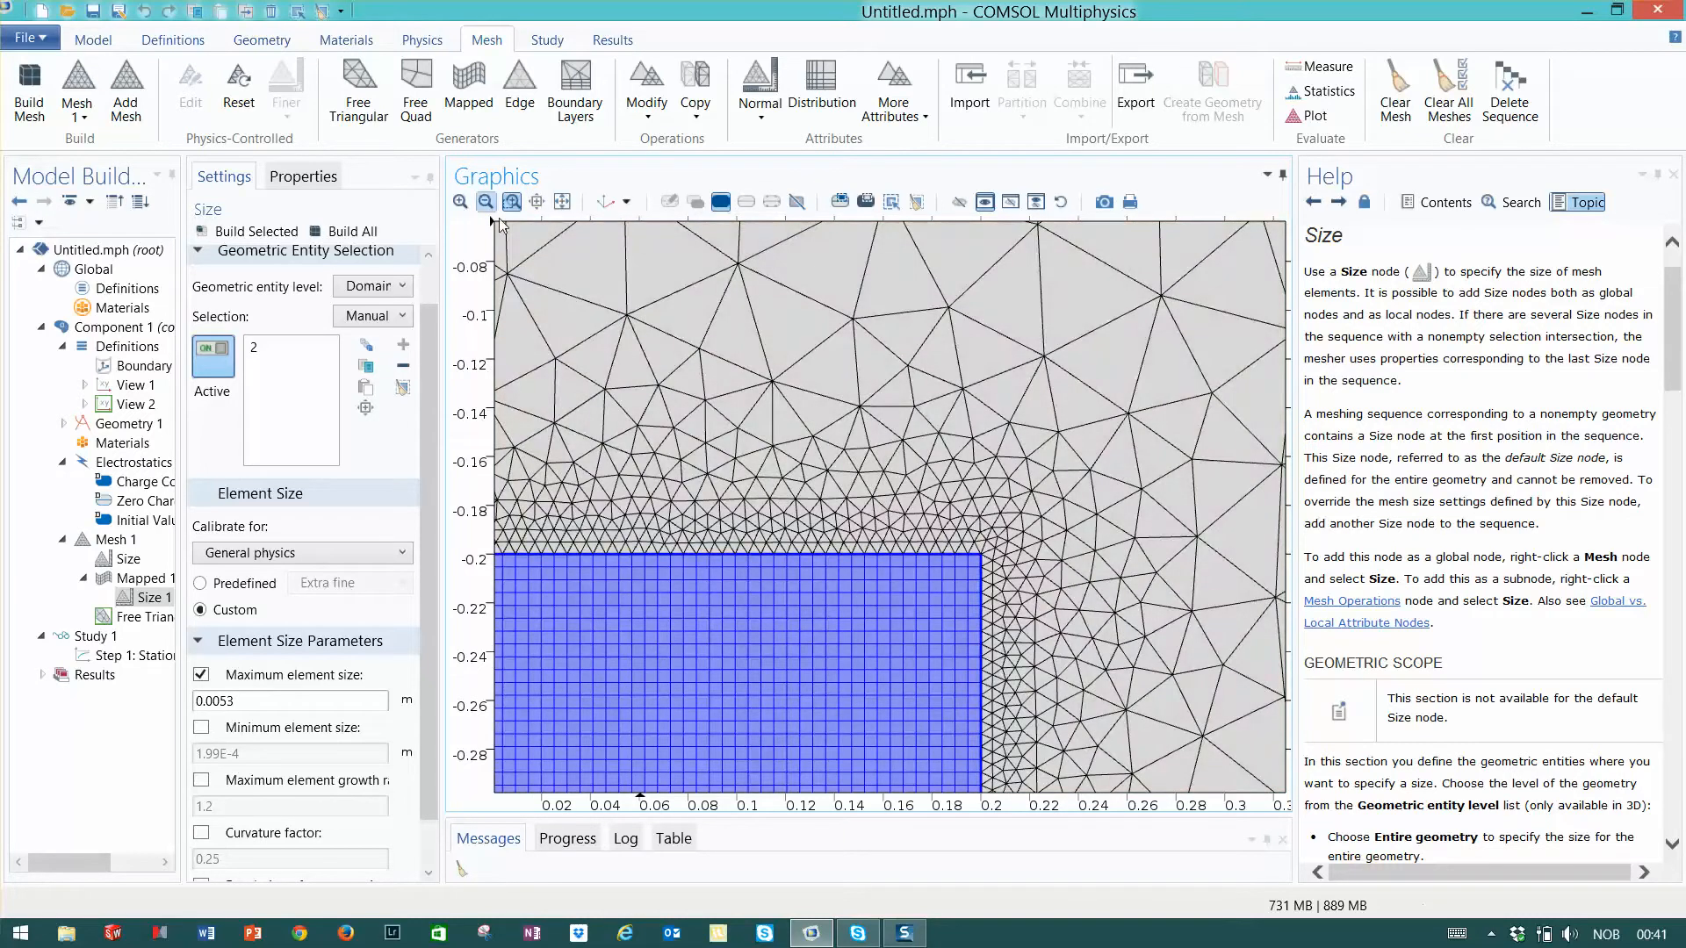
{"action": "left_click_drag", "start_coordinate": [911, 501], "coordinate": [1031, 637]}
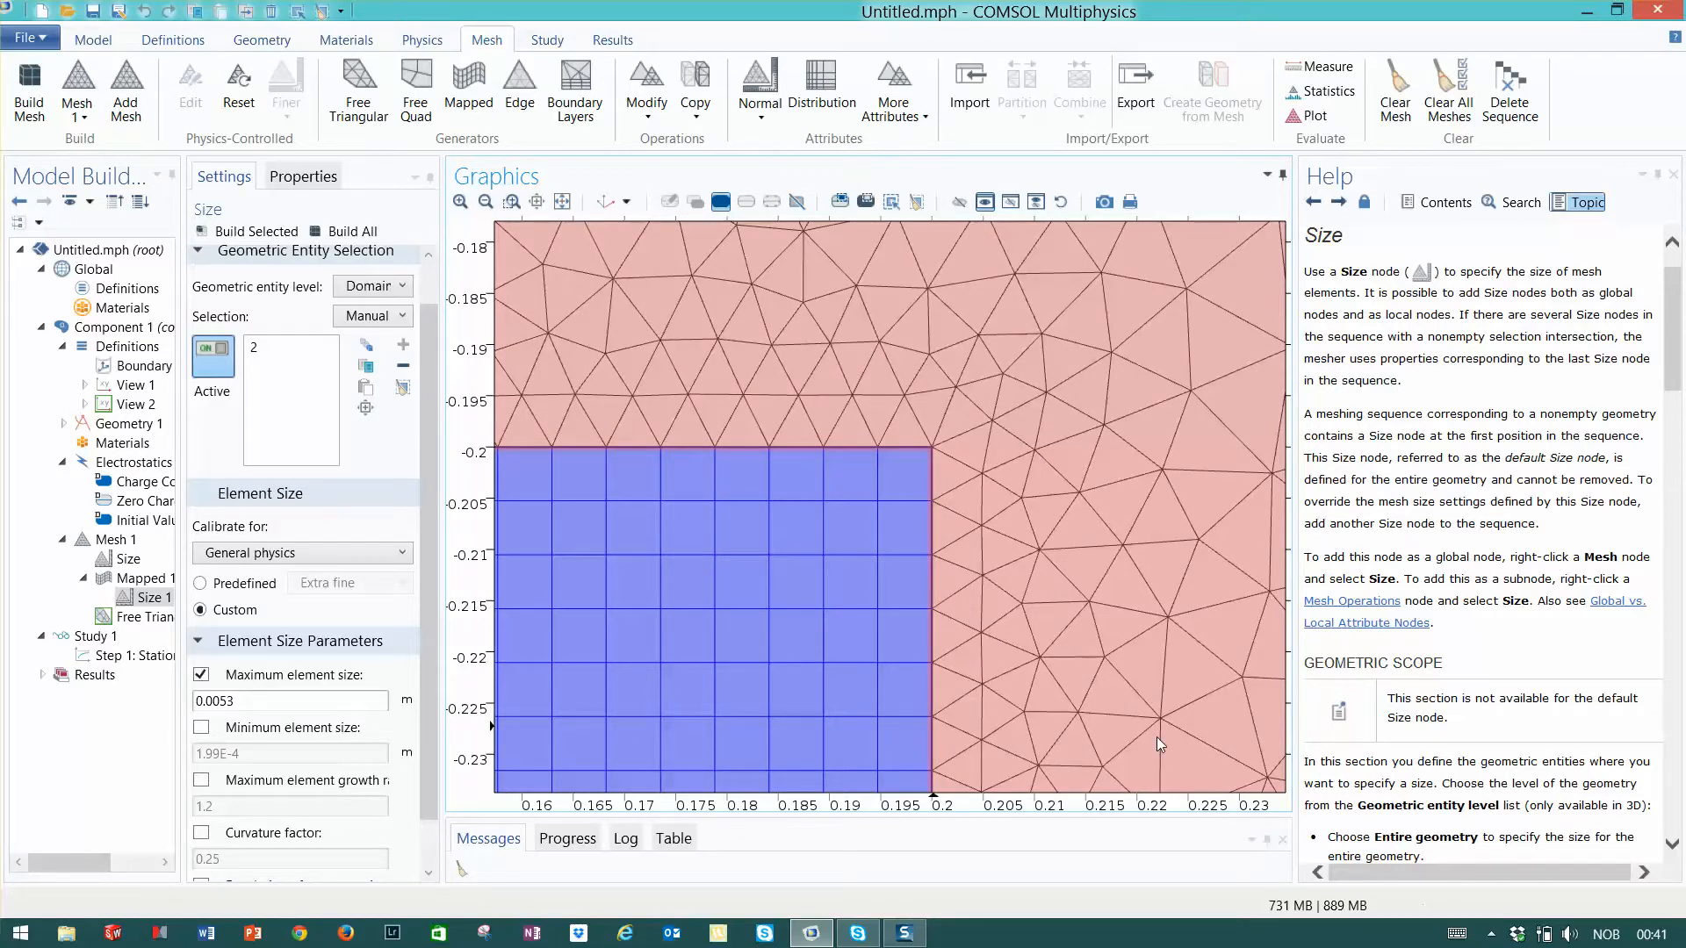
{"action": "left_click", "coordinate": [562, 202]}
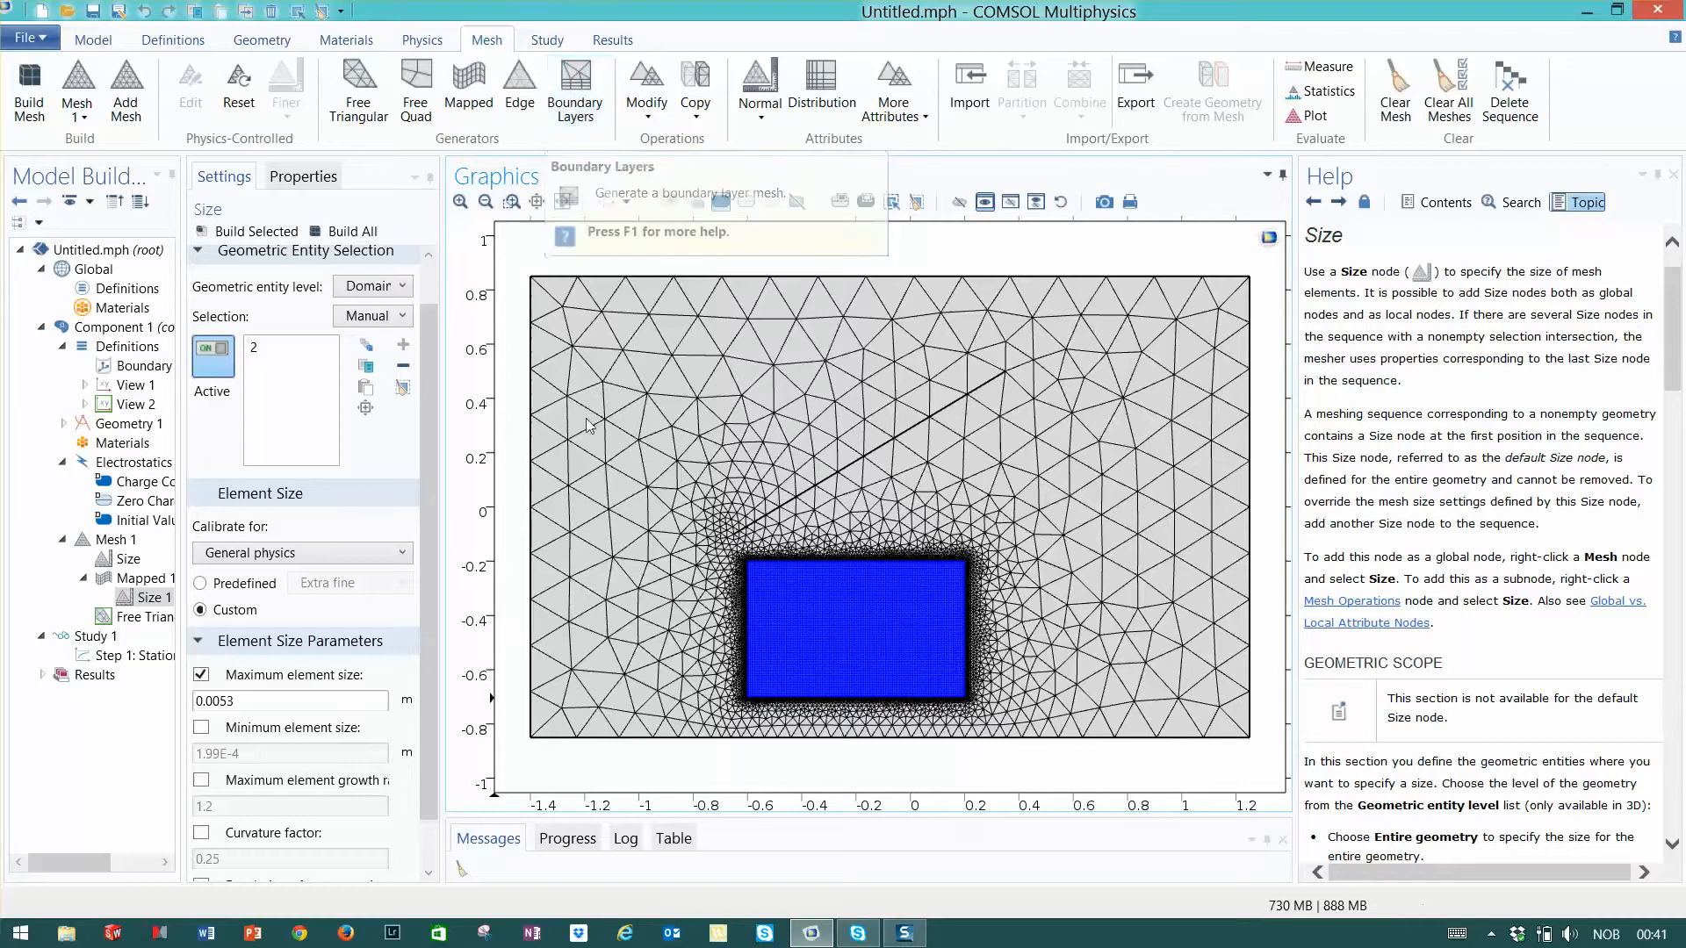
- Reset the mesh to the physics-induced default sequence and build the whole mesh
{"action": "left_click", "coordinate": [239, 91]}
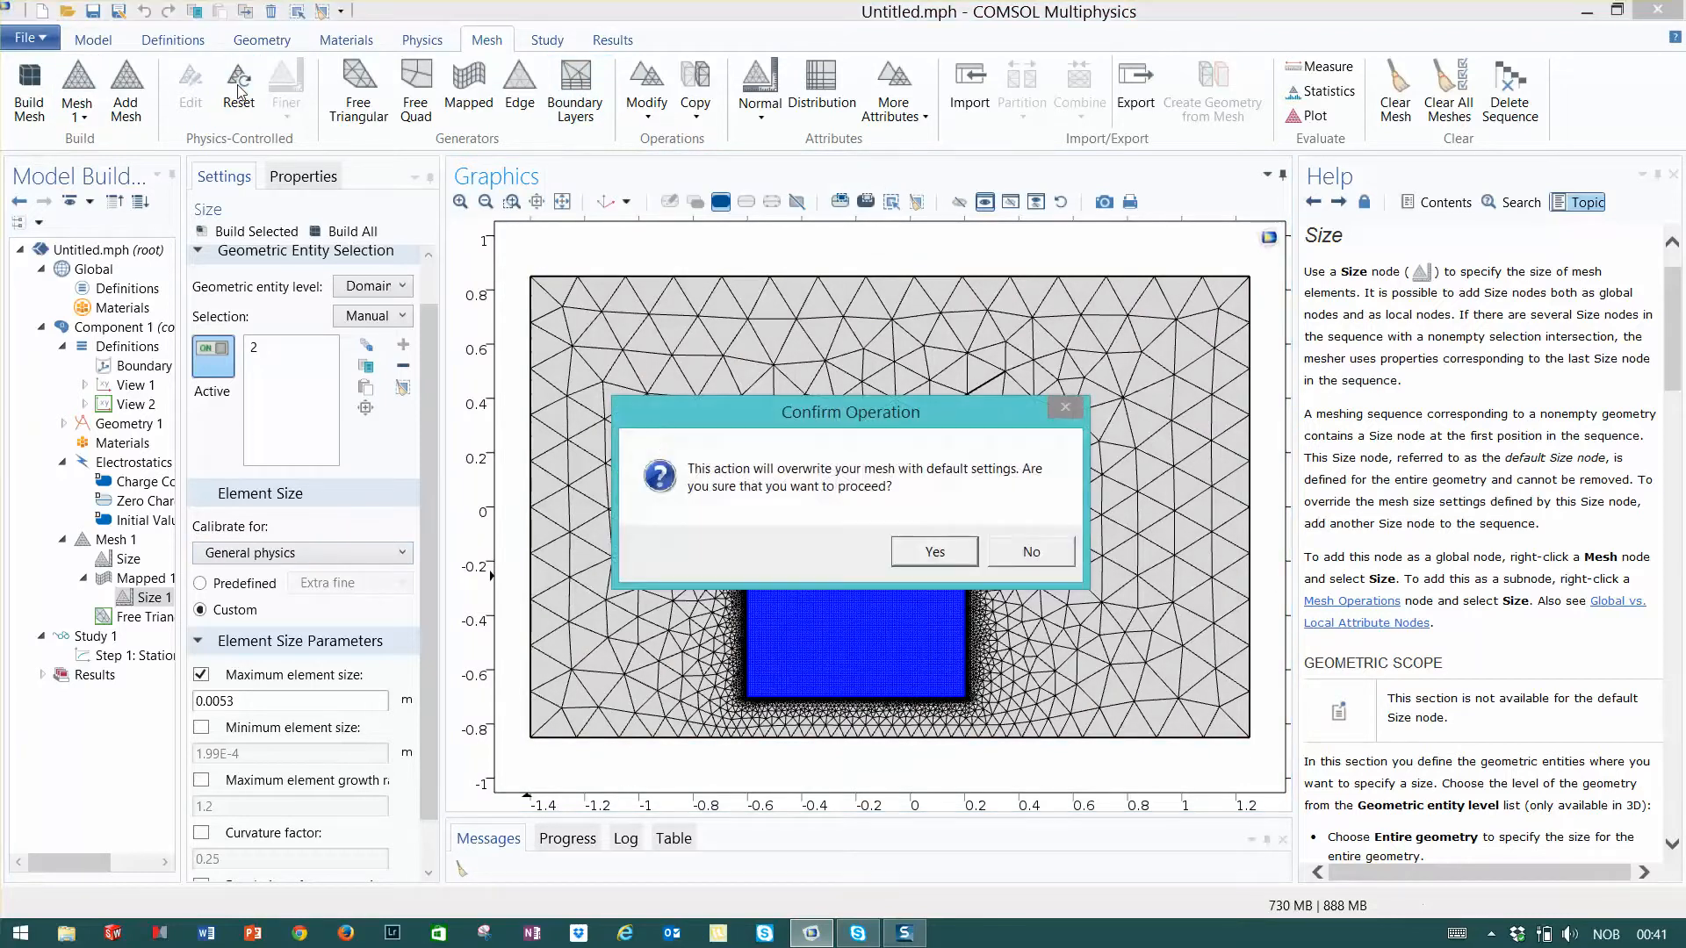
{"action": "left_click", "coordinate": [936, 551]}
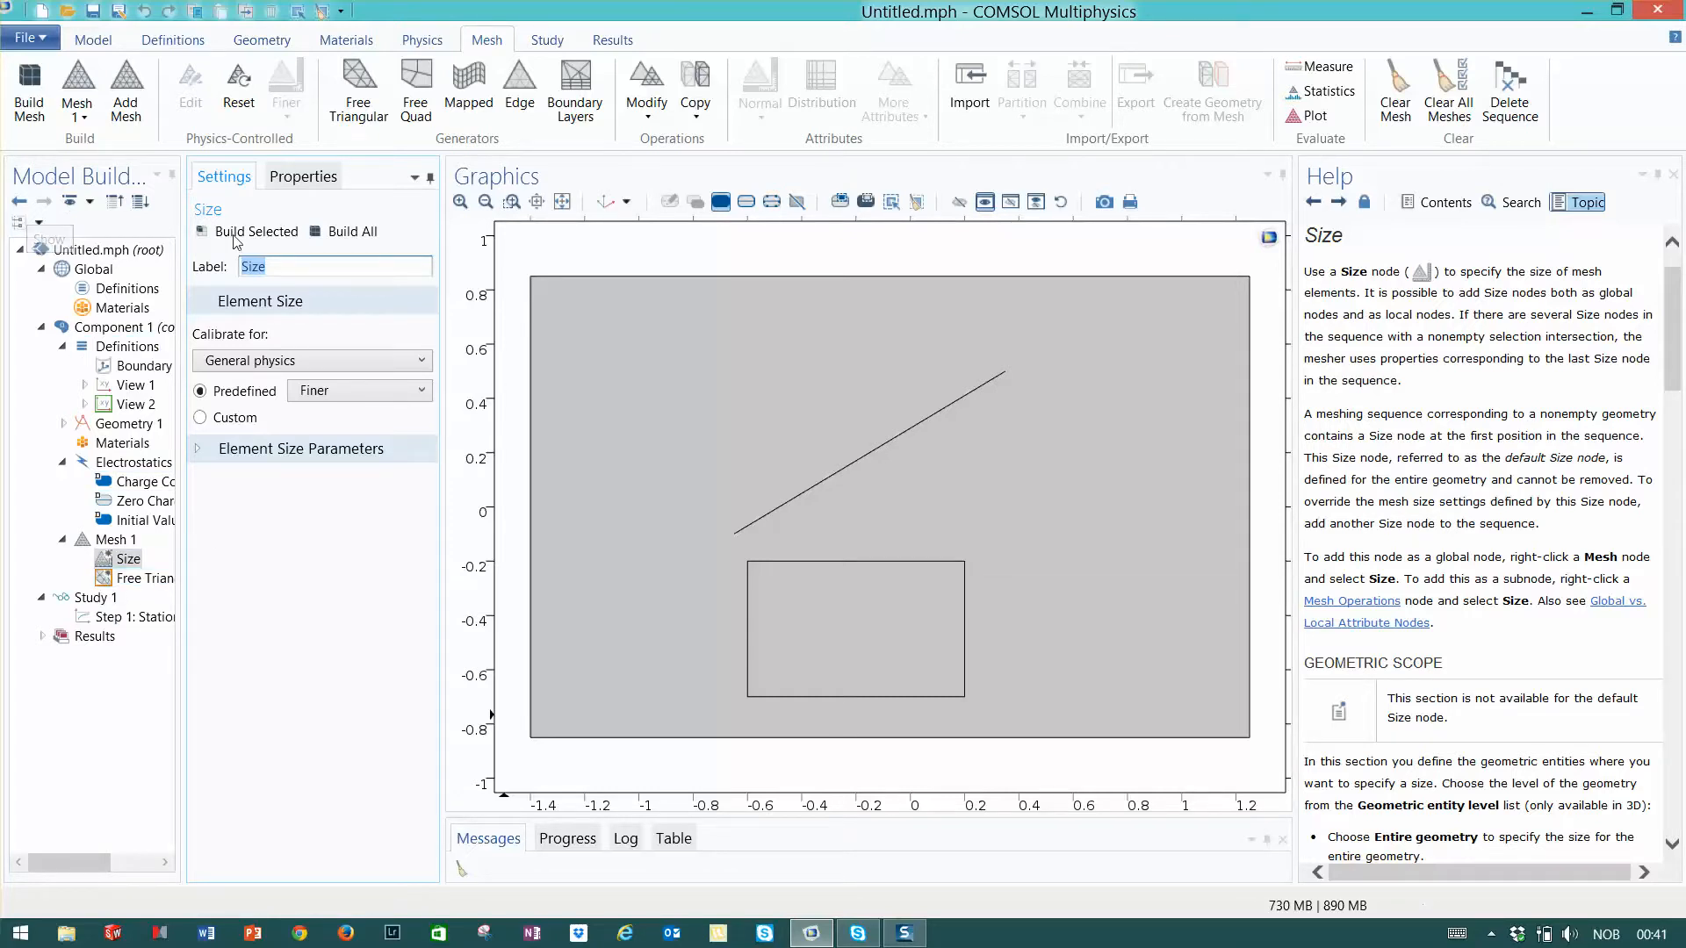
{"action": "left_click", "coordinate": [340, 231]}
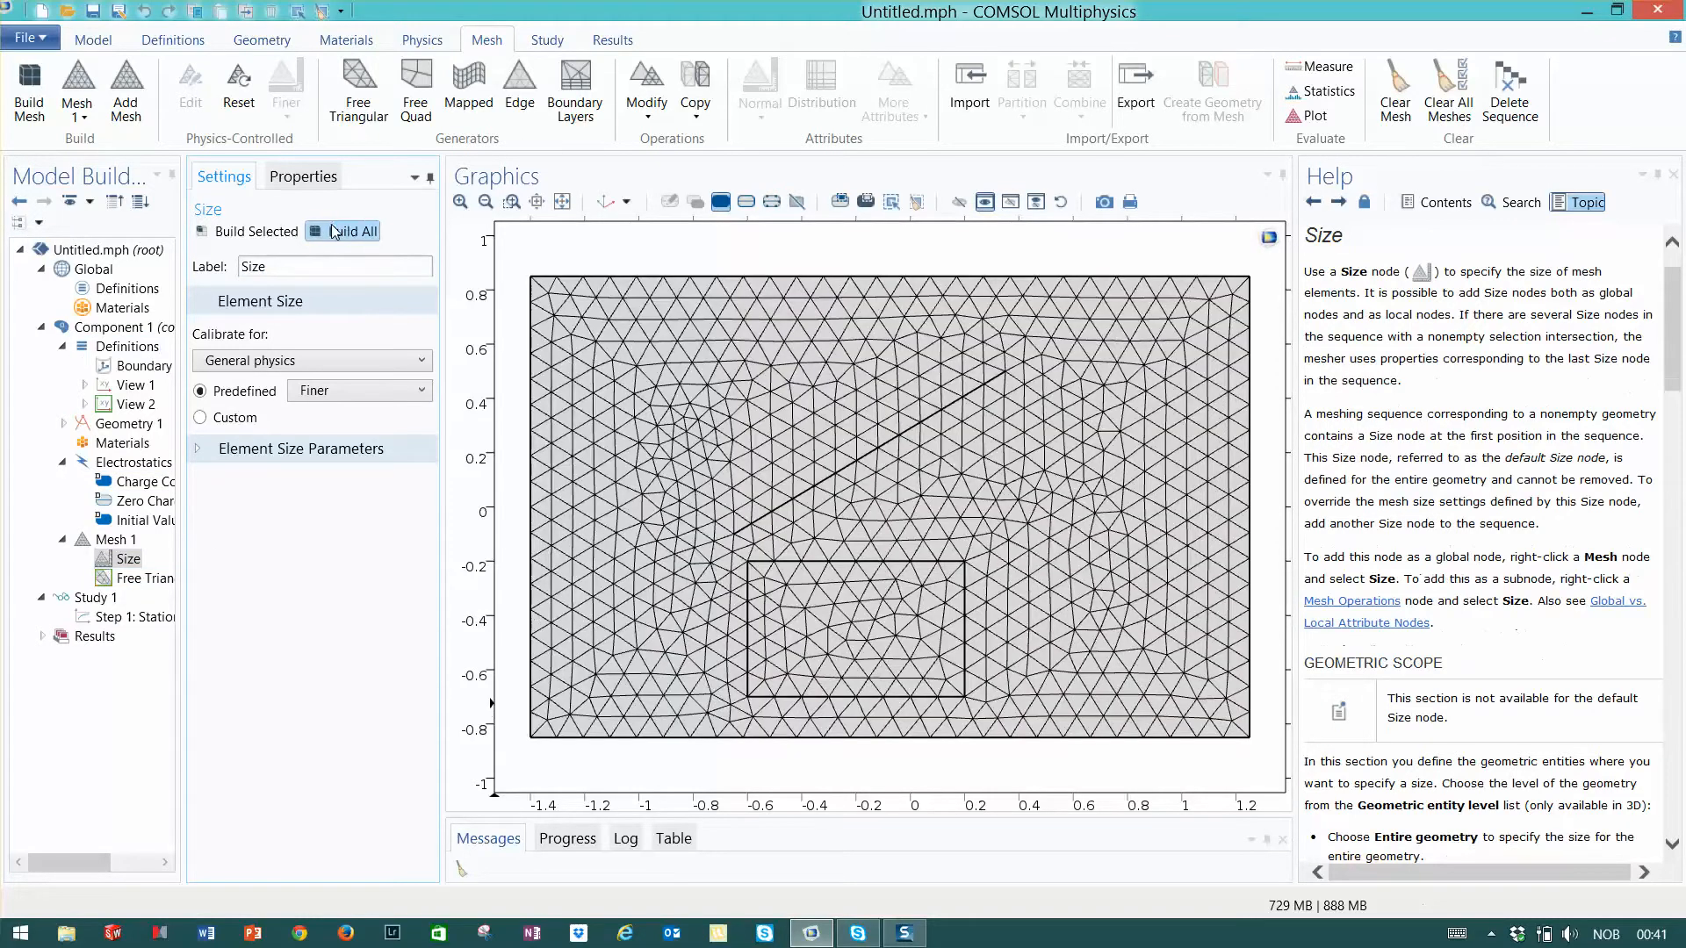
{"action": "left_click", "coordinate": [823, 636]}
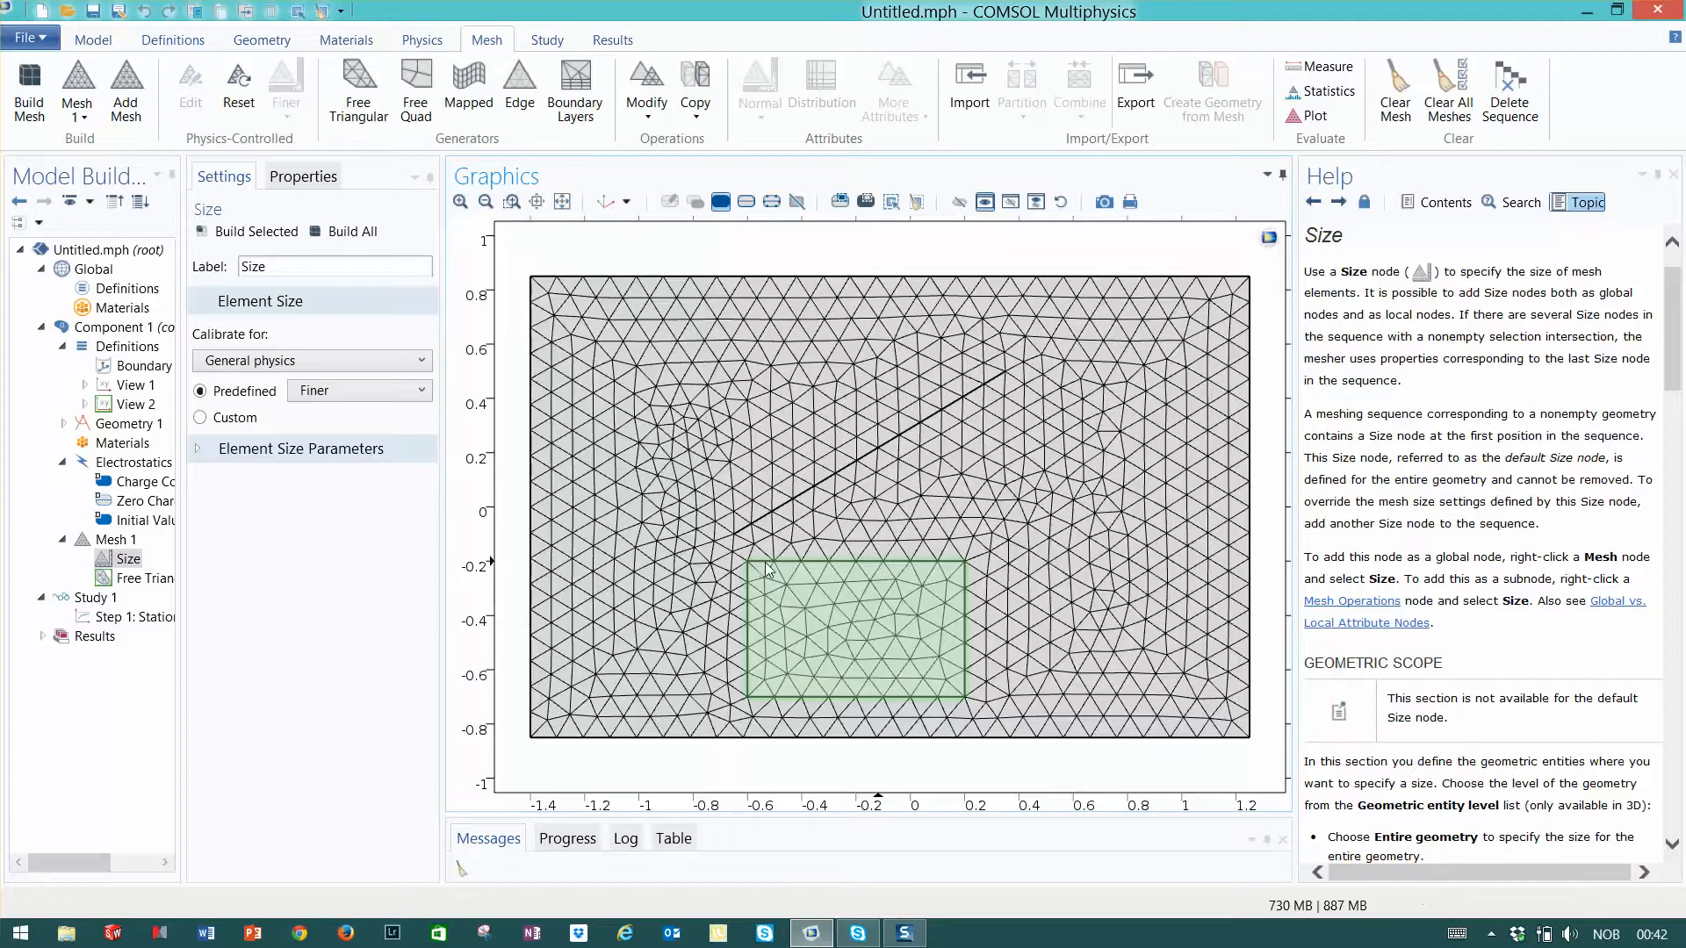
{"action": "left_click", "coordinate": [837, 625]}
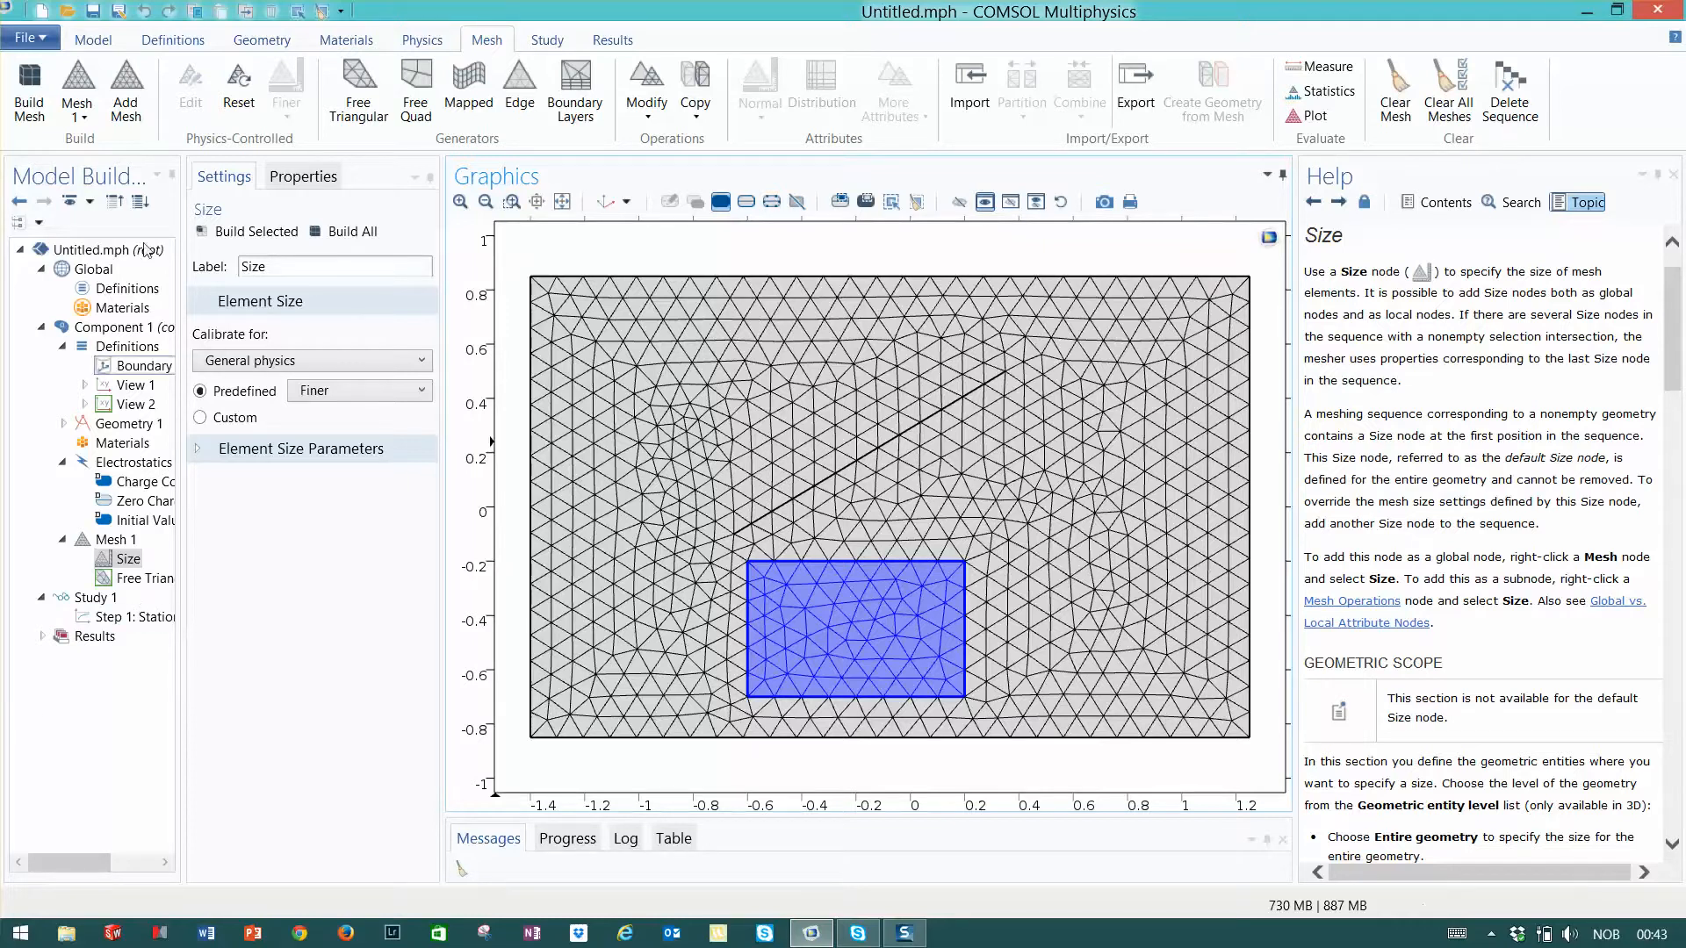
{"action": "right_click", "coordinate": [121, 563]}
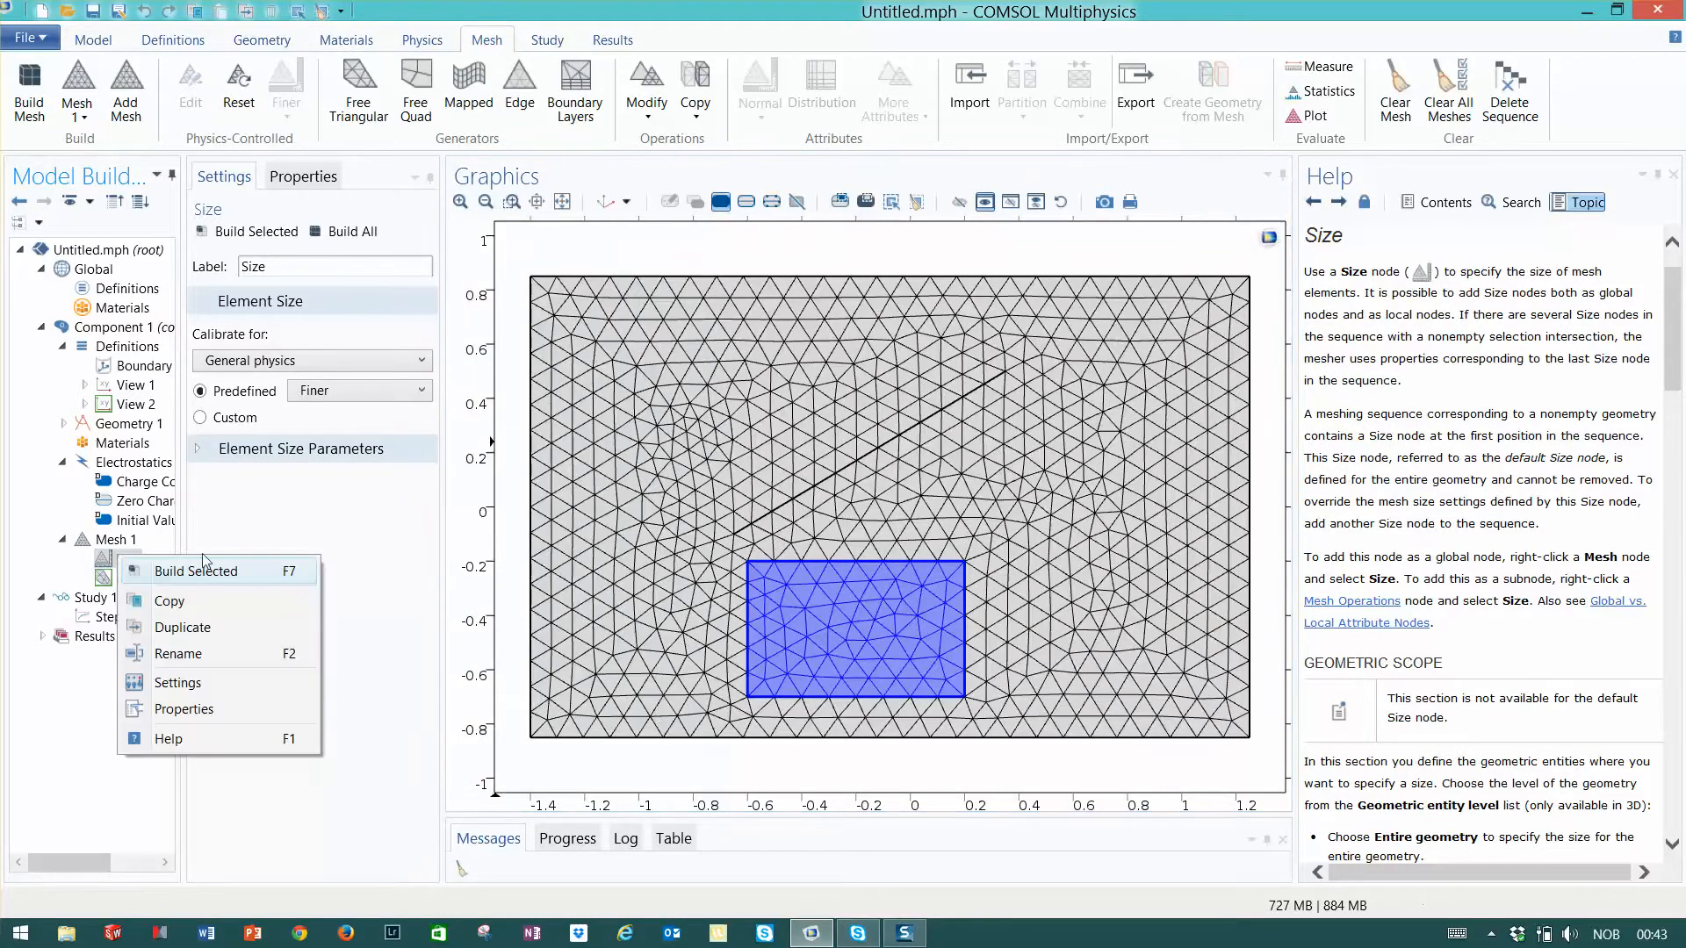
{"action": "left_click", "coordinate": [132, 579]}
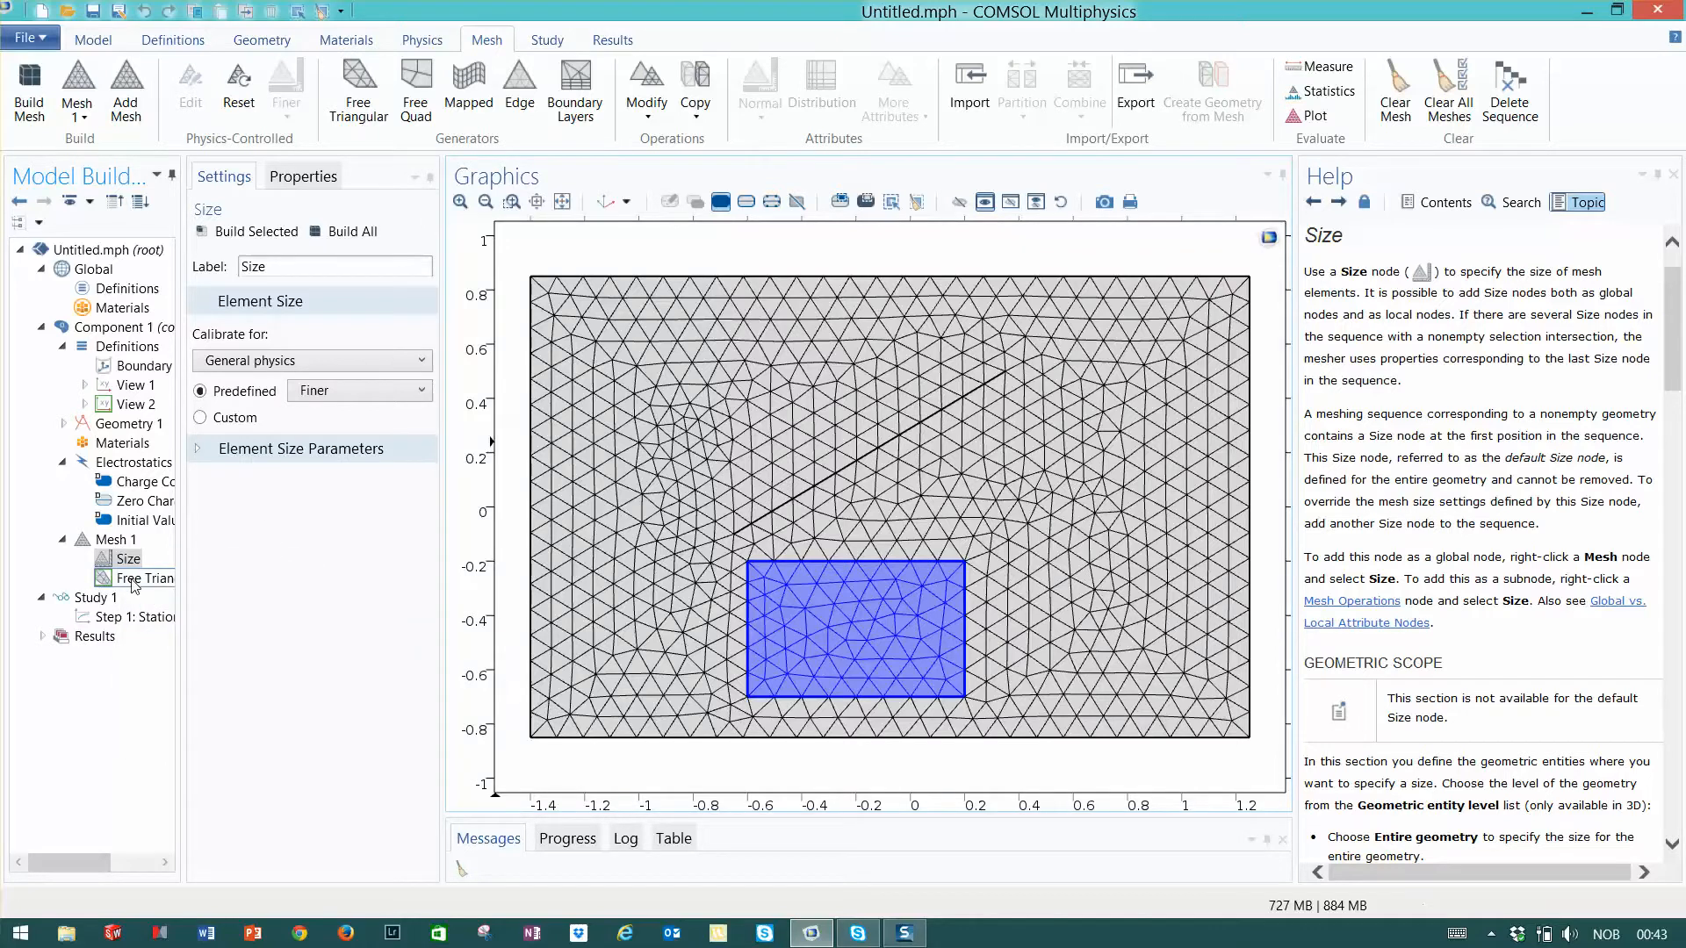
{"action": "right_click", "coordinate": [134, 585]}
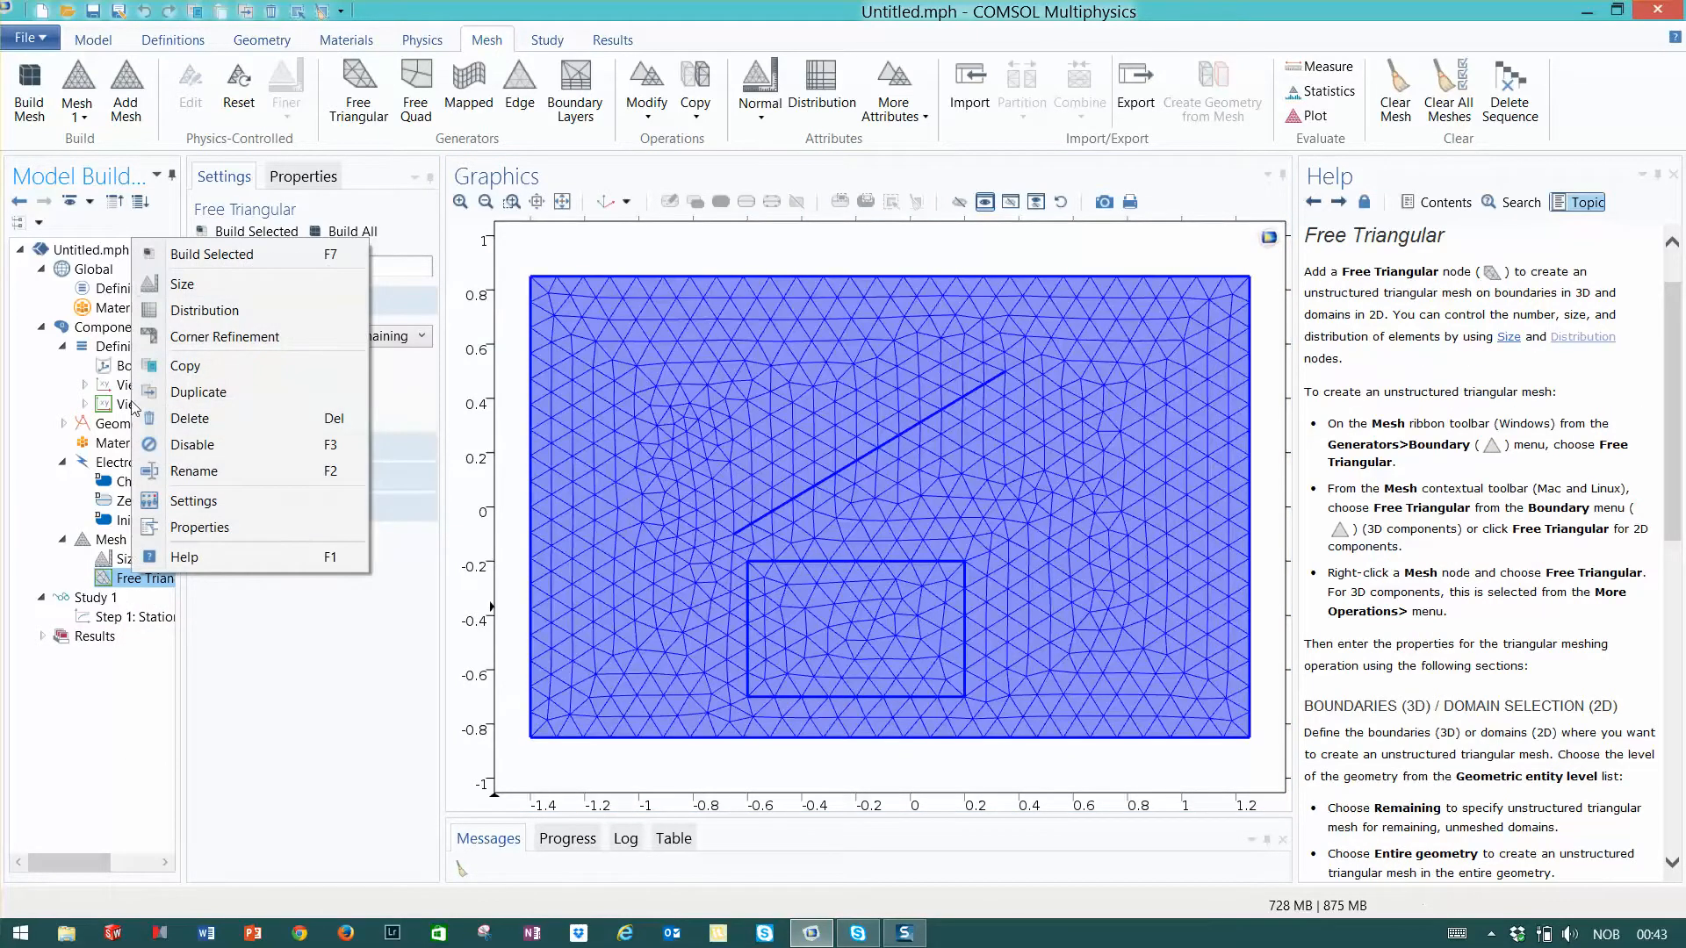
- Add a Boundary Layers operation to Mesh 1 and limit it to the inner rectangle's domain
{"action": "right_click", "coordinate": [112, 540]}
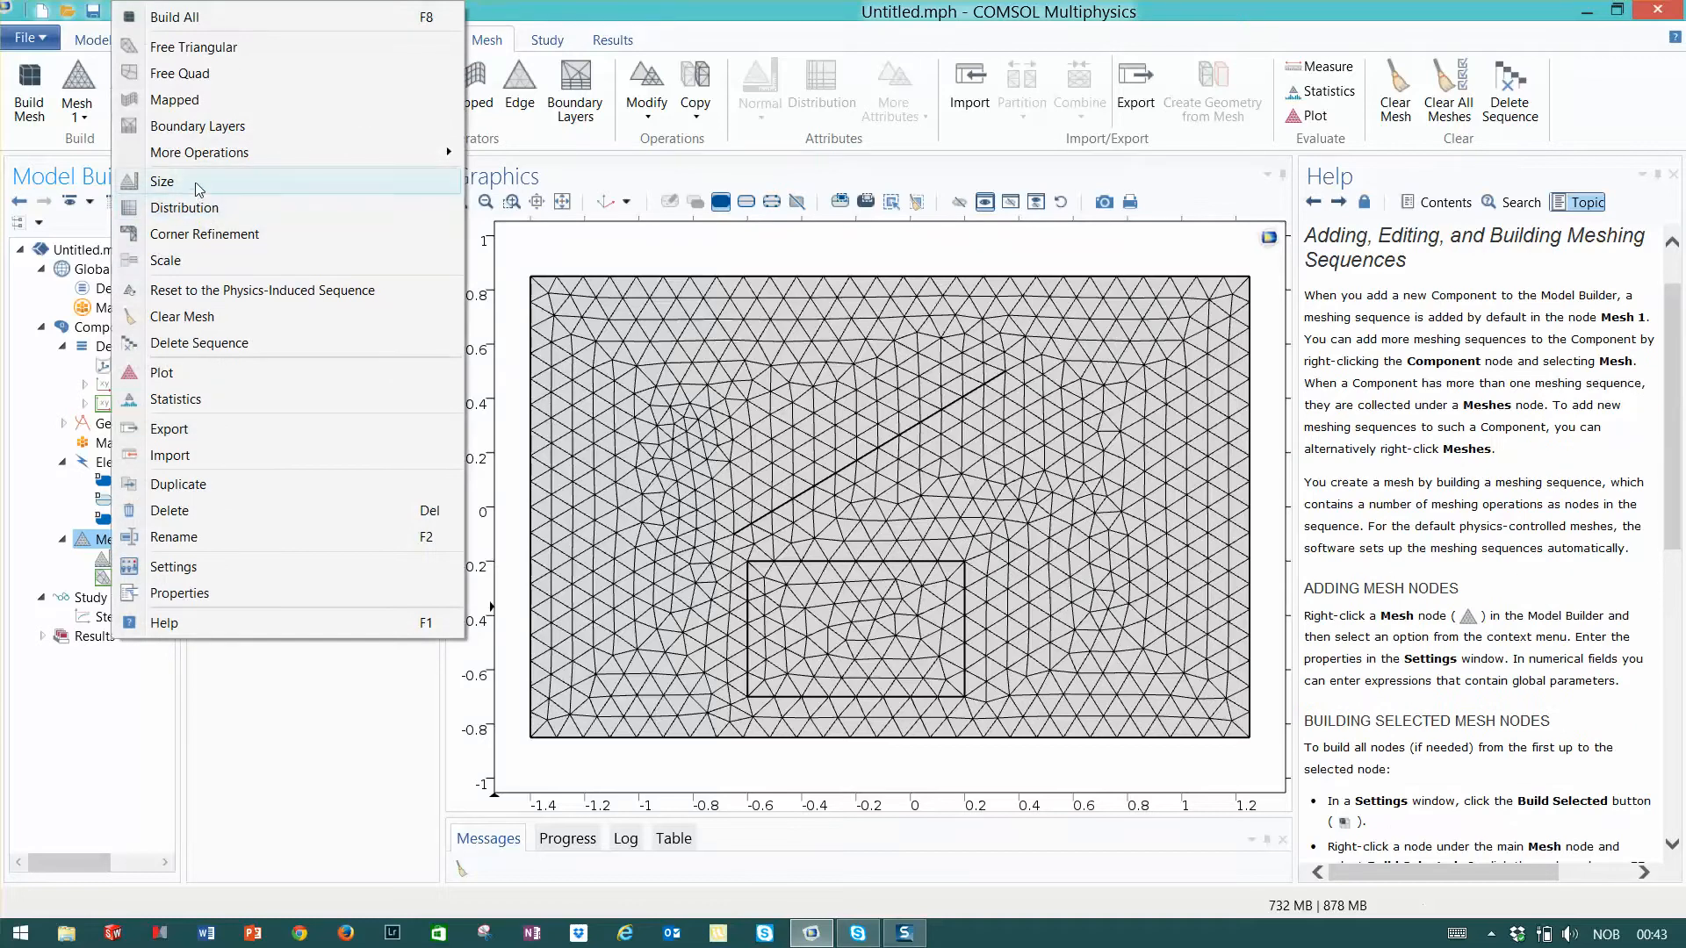
{"action": "left_click", "coordinate": [197, 138]}
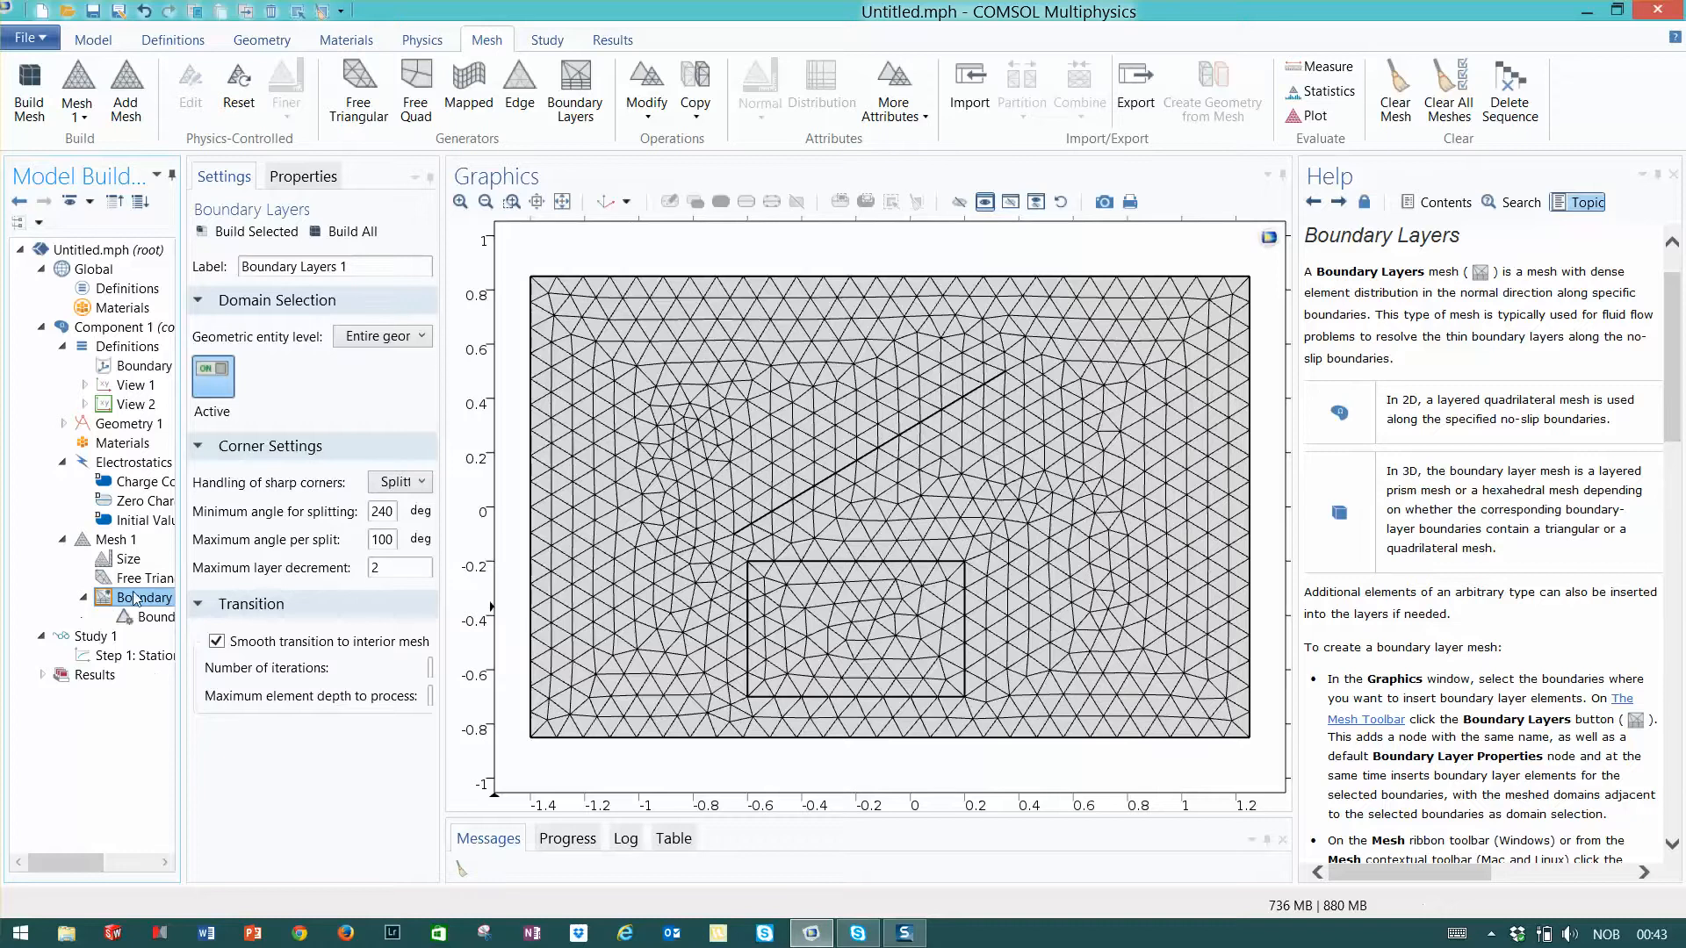
{"action": "left_click", "coordinate": [387, 338]}
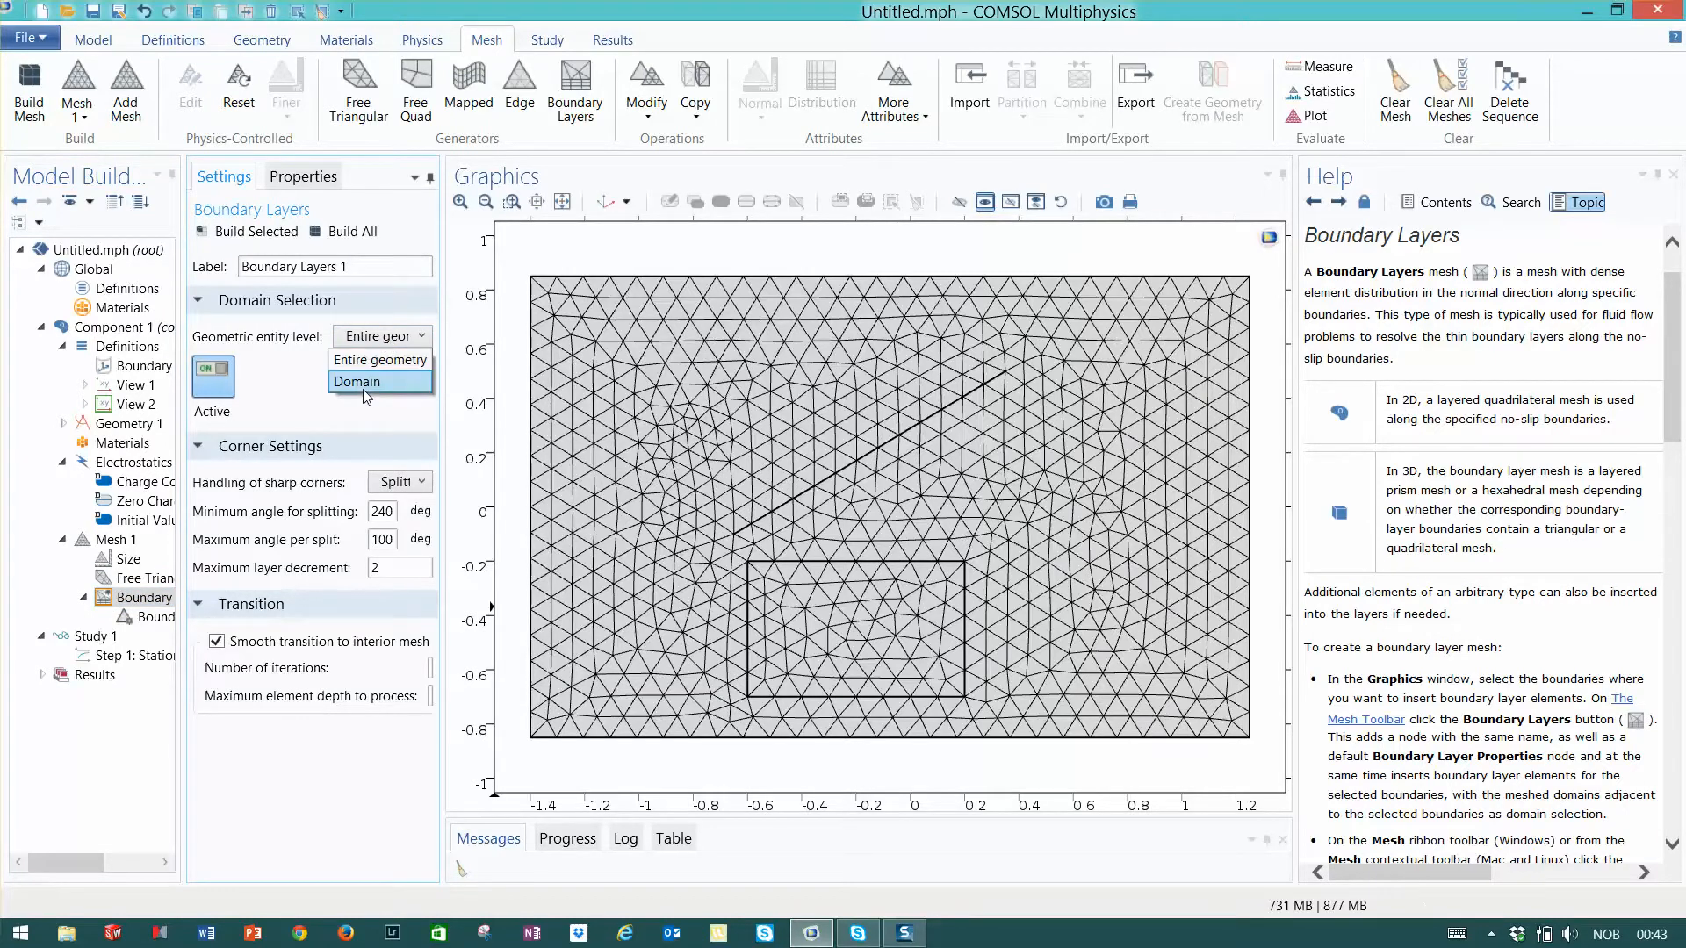
{"action": "left_click", "coordinate": [360, 383]}
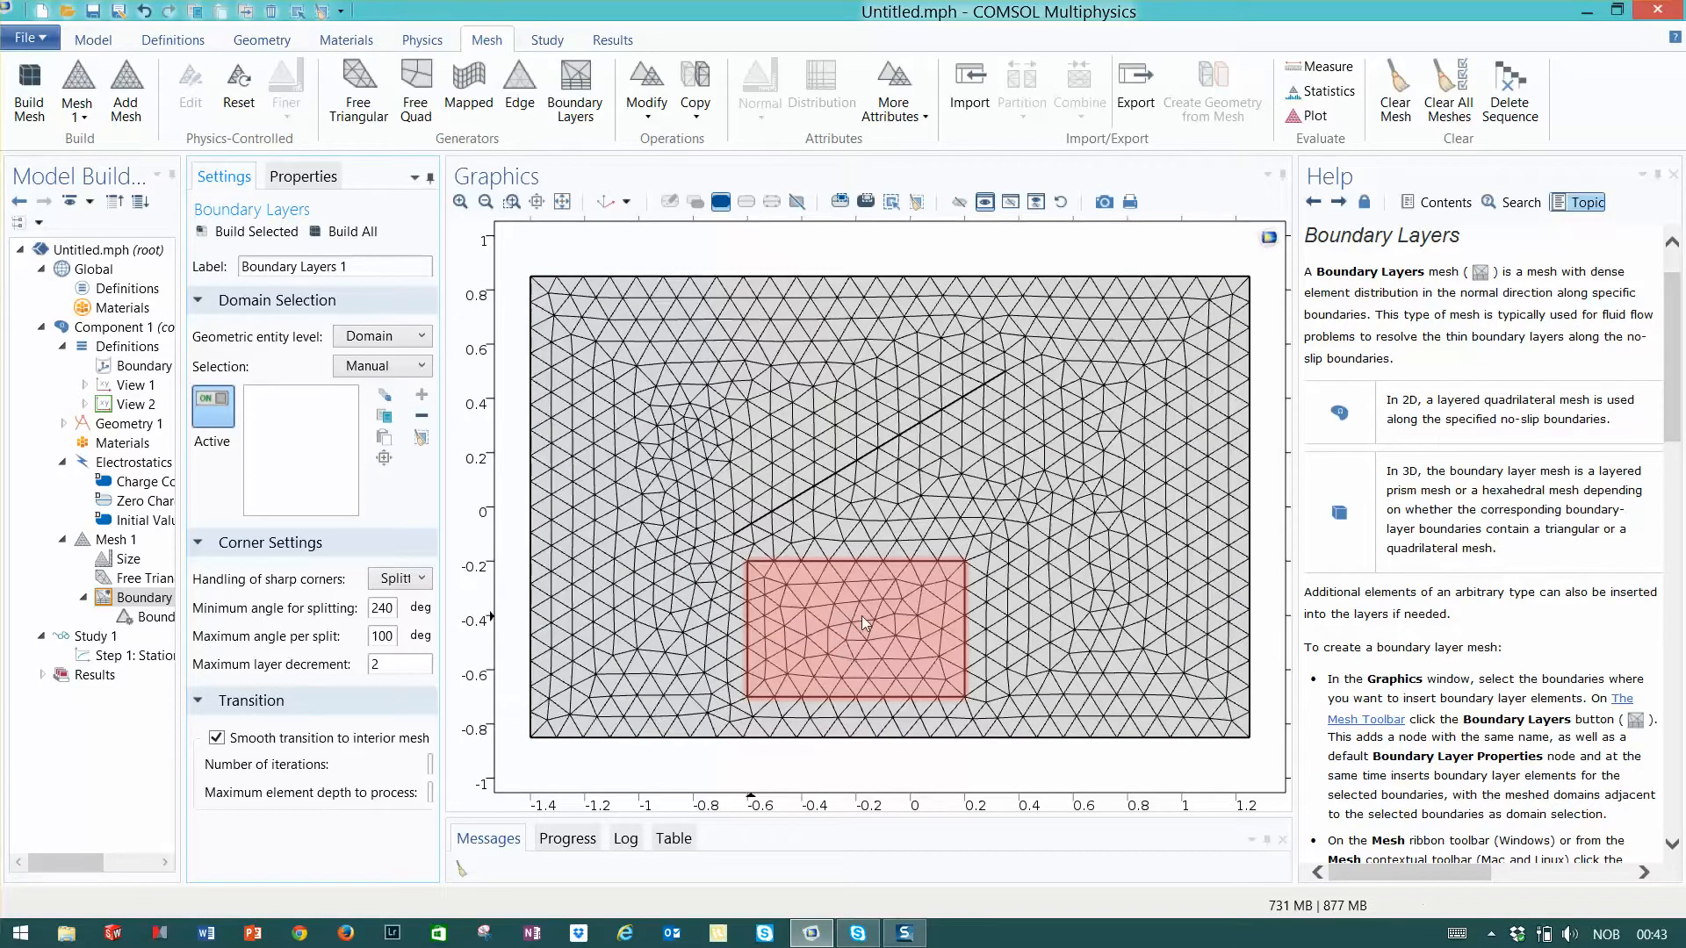
{"action": "left_click", "coordinate": [857, 624]}
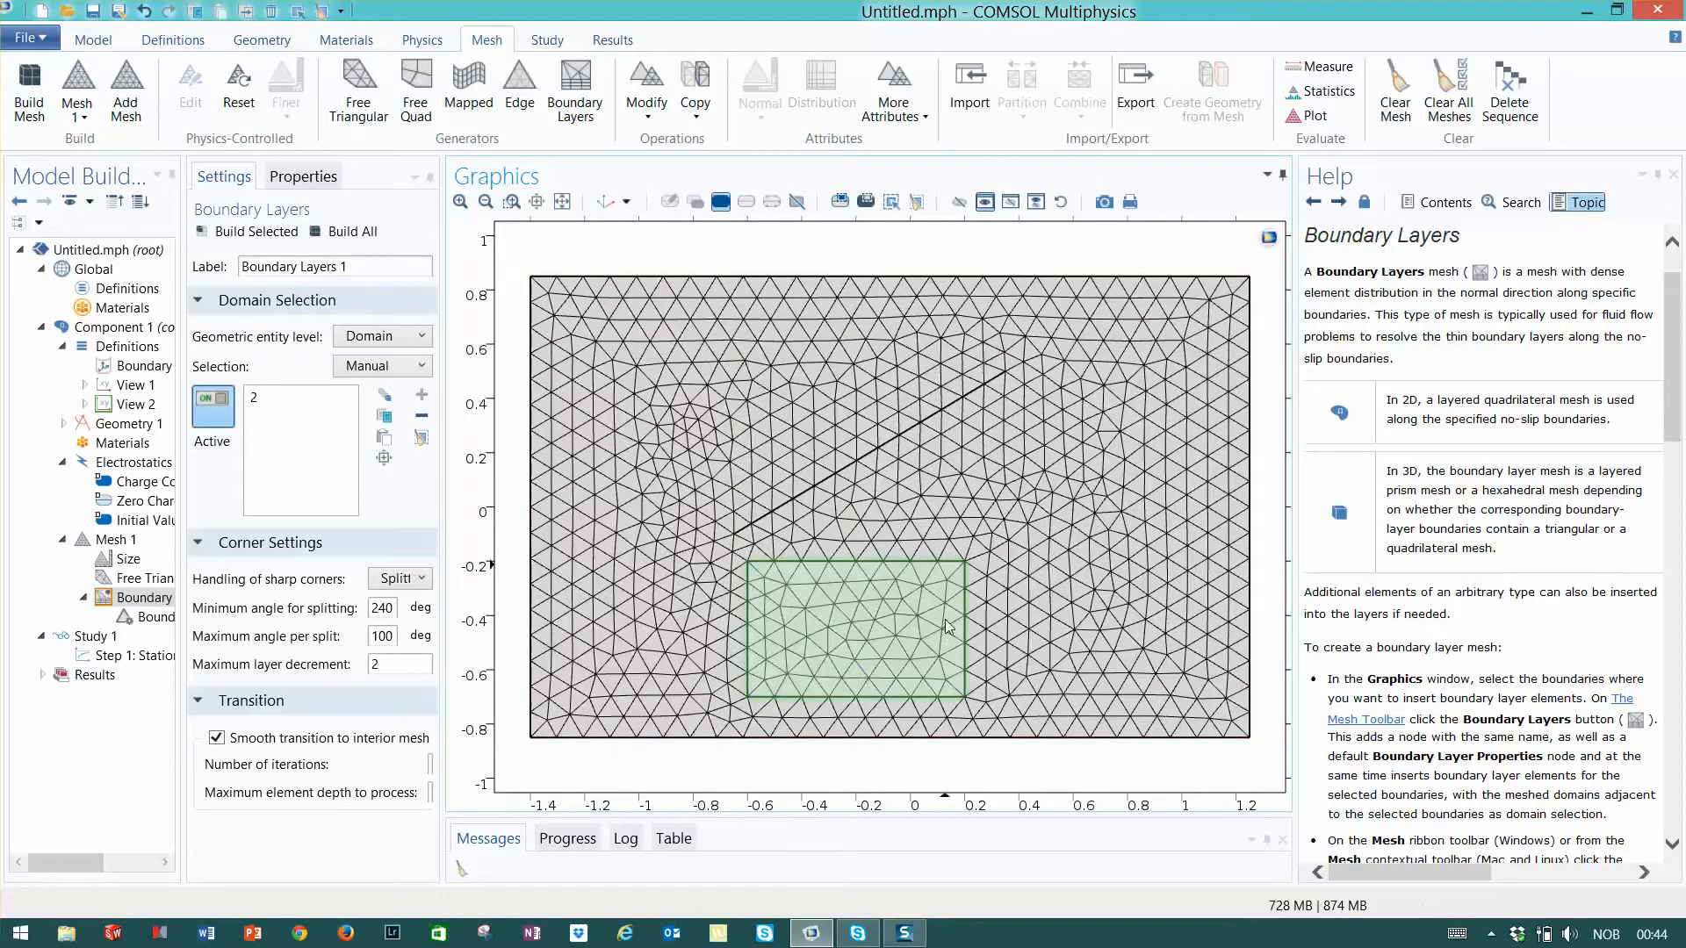
- Assign the boundary layer properties to all four edges of the inner rectangle and build the whole mesh
{"action": "left_click", "coordinate": [156, 617]}
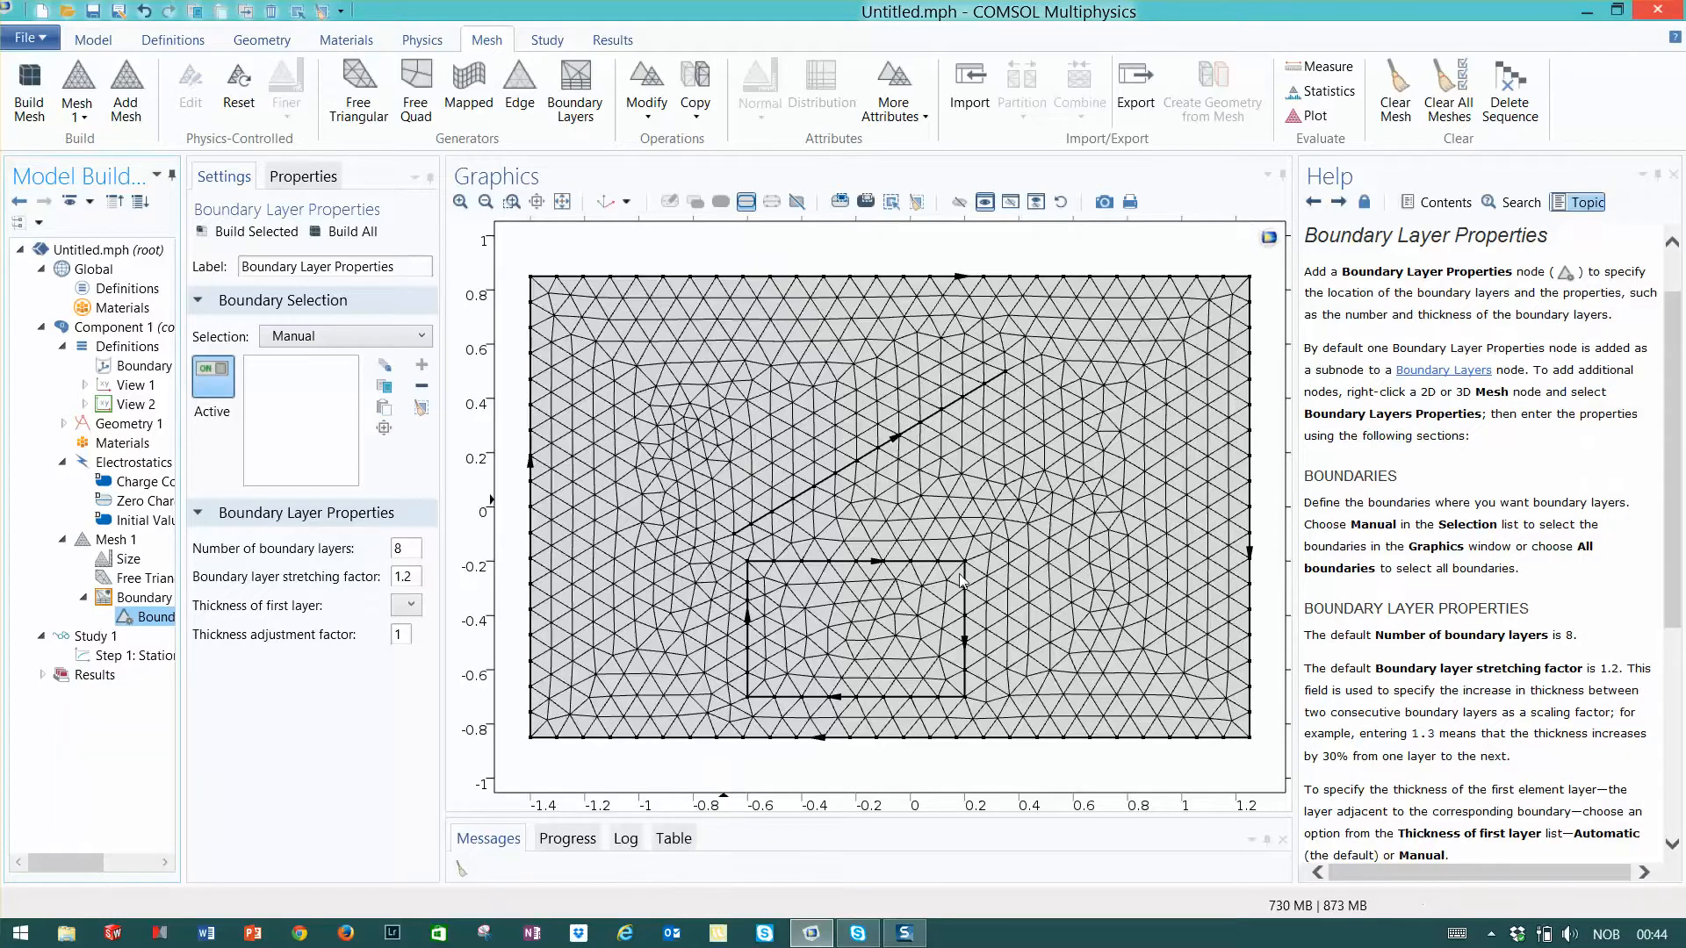
{"action": "left_click", "coordinate": [831, 565]}
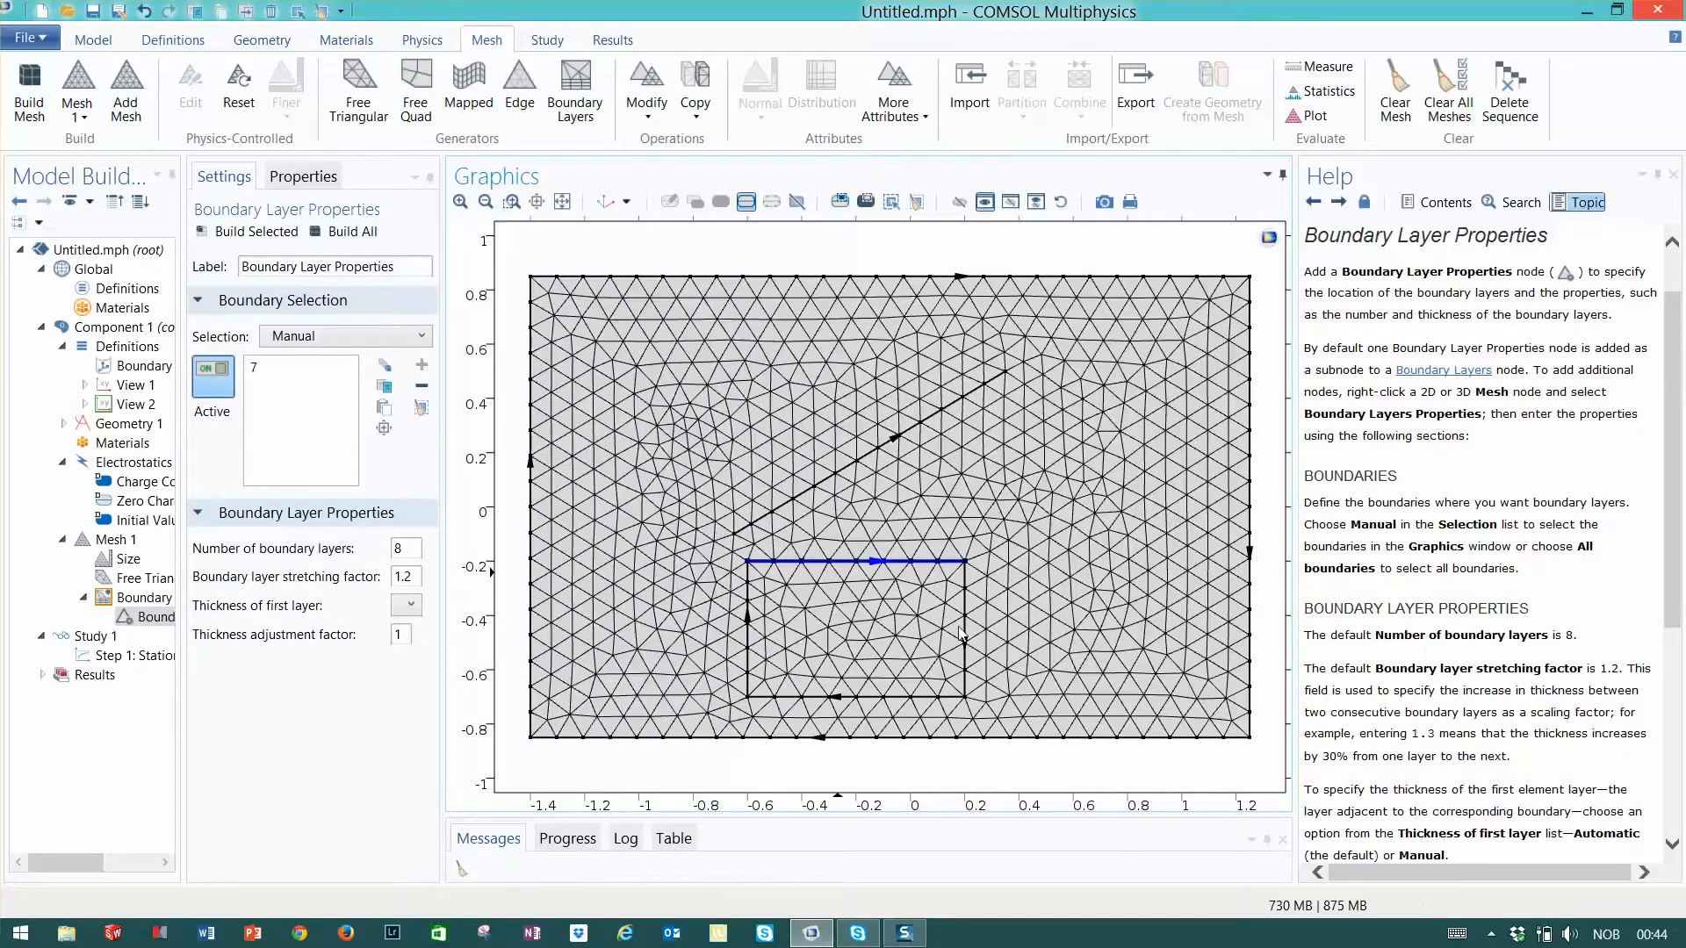
{"action": "left_click", "coordinate": [967, 636]}
{"action": "left_click", "coordinate": [889, 699]}
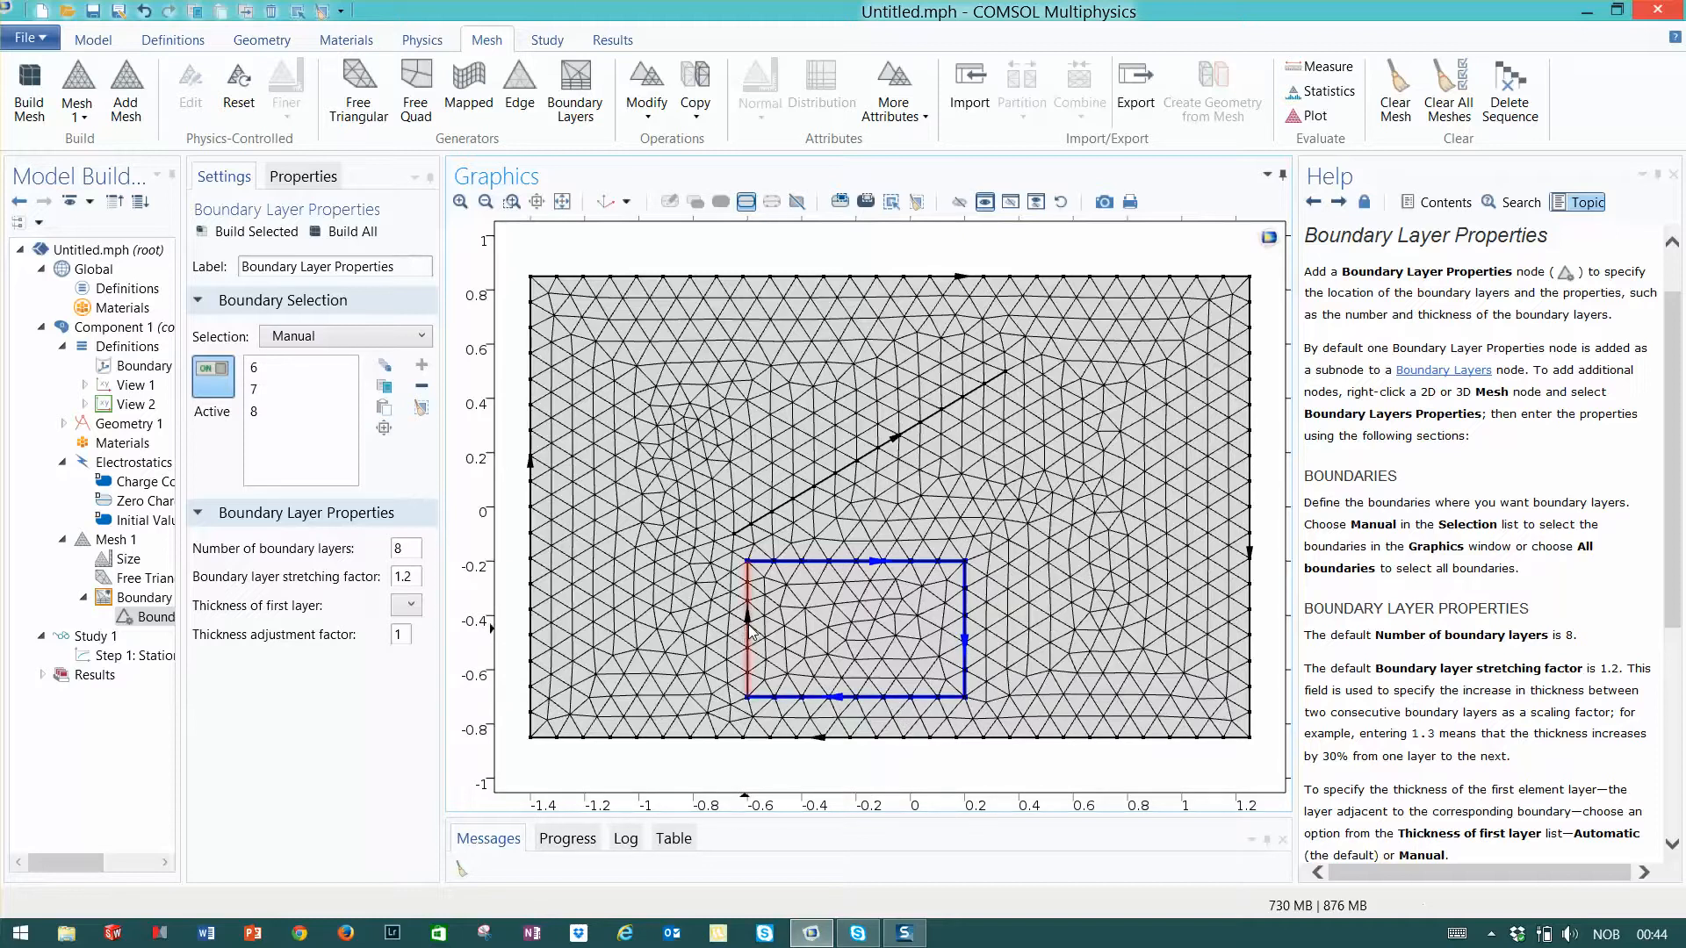
{"action": "left_click", "coordinate": [748, 631]}
{"action": "left_click", "coordinate": [349, 234]}
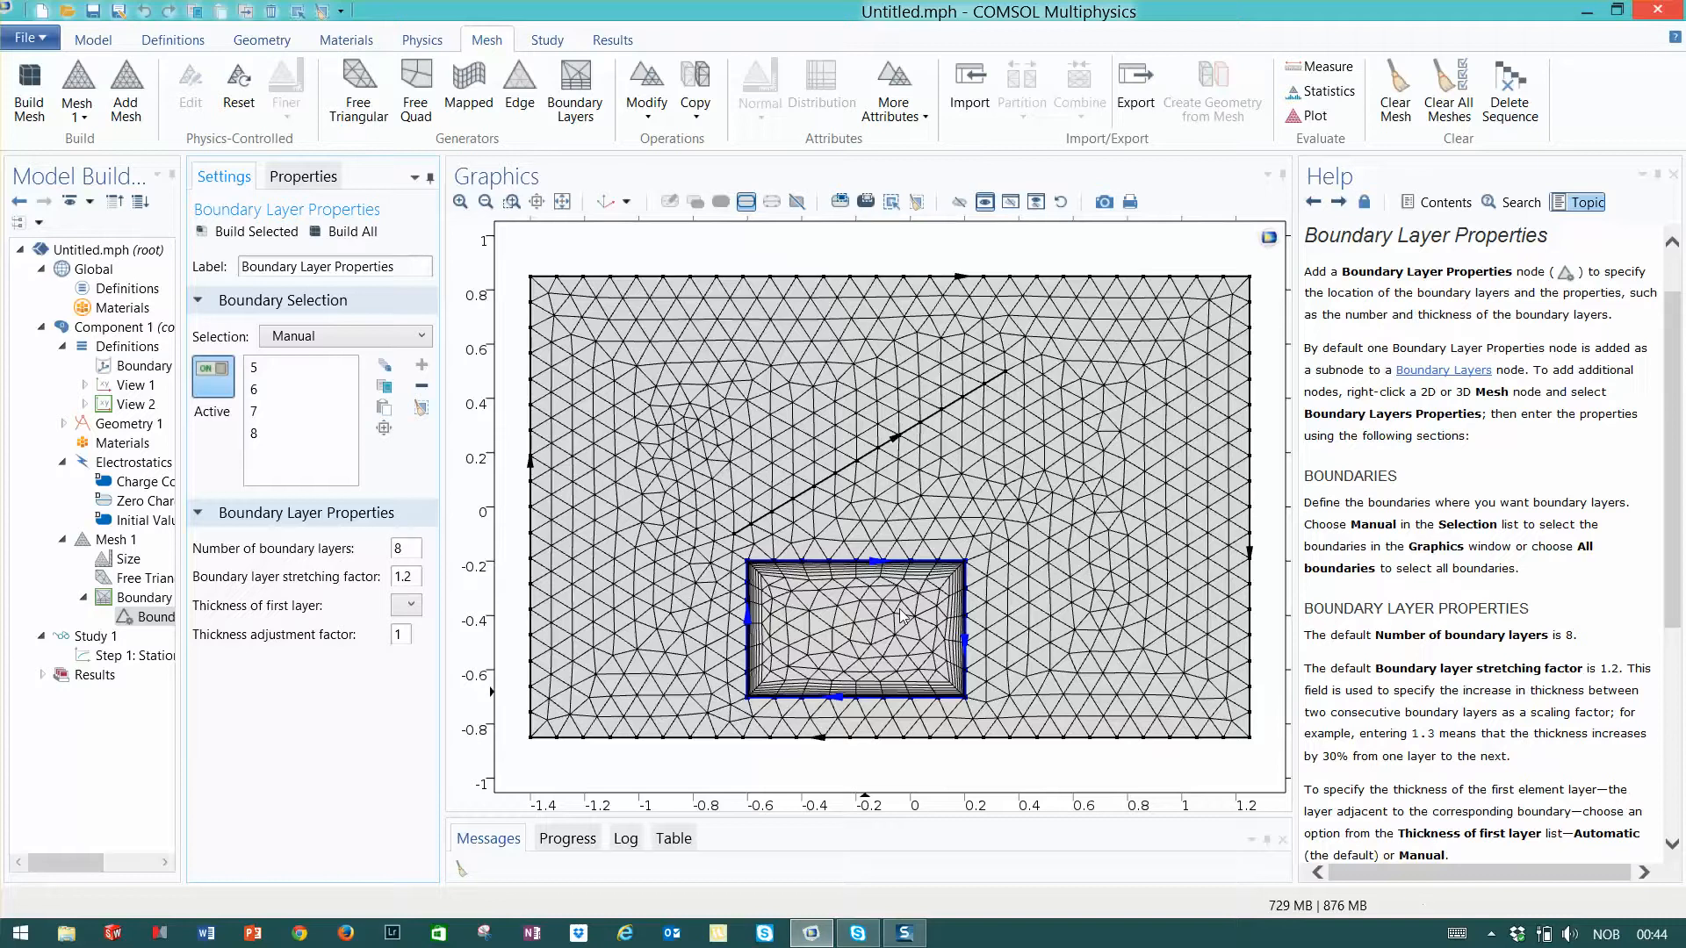
- Add a Size attribute to the Free Triangular operation and limit it to the inner rectangle's domain
{"action": "right_click", "coordinate": [123, 581]}
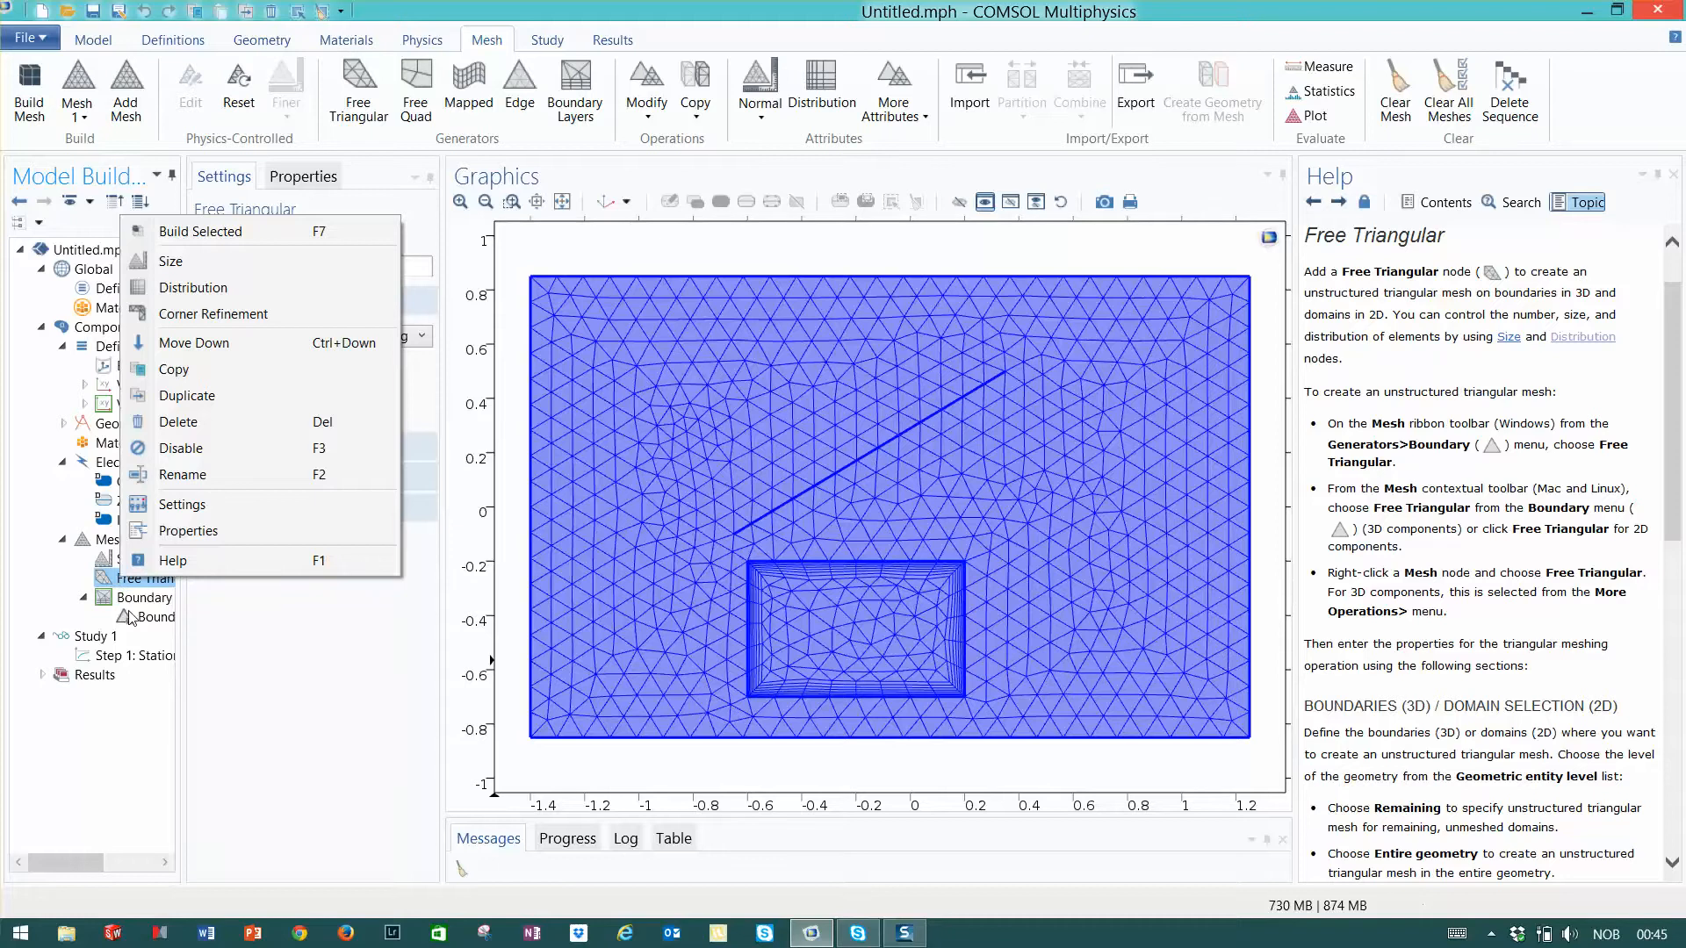
{"action": "key", "text": "Escape"}
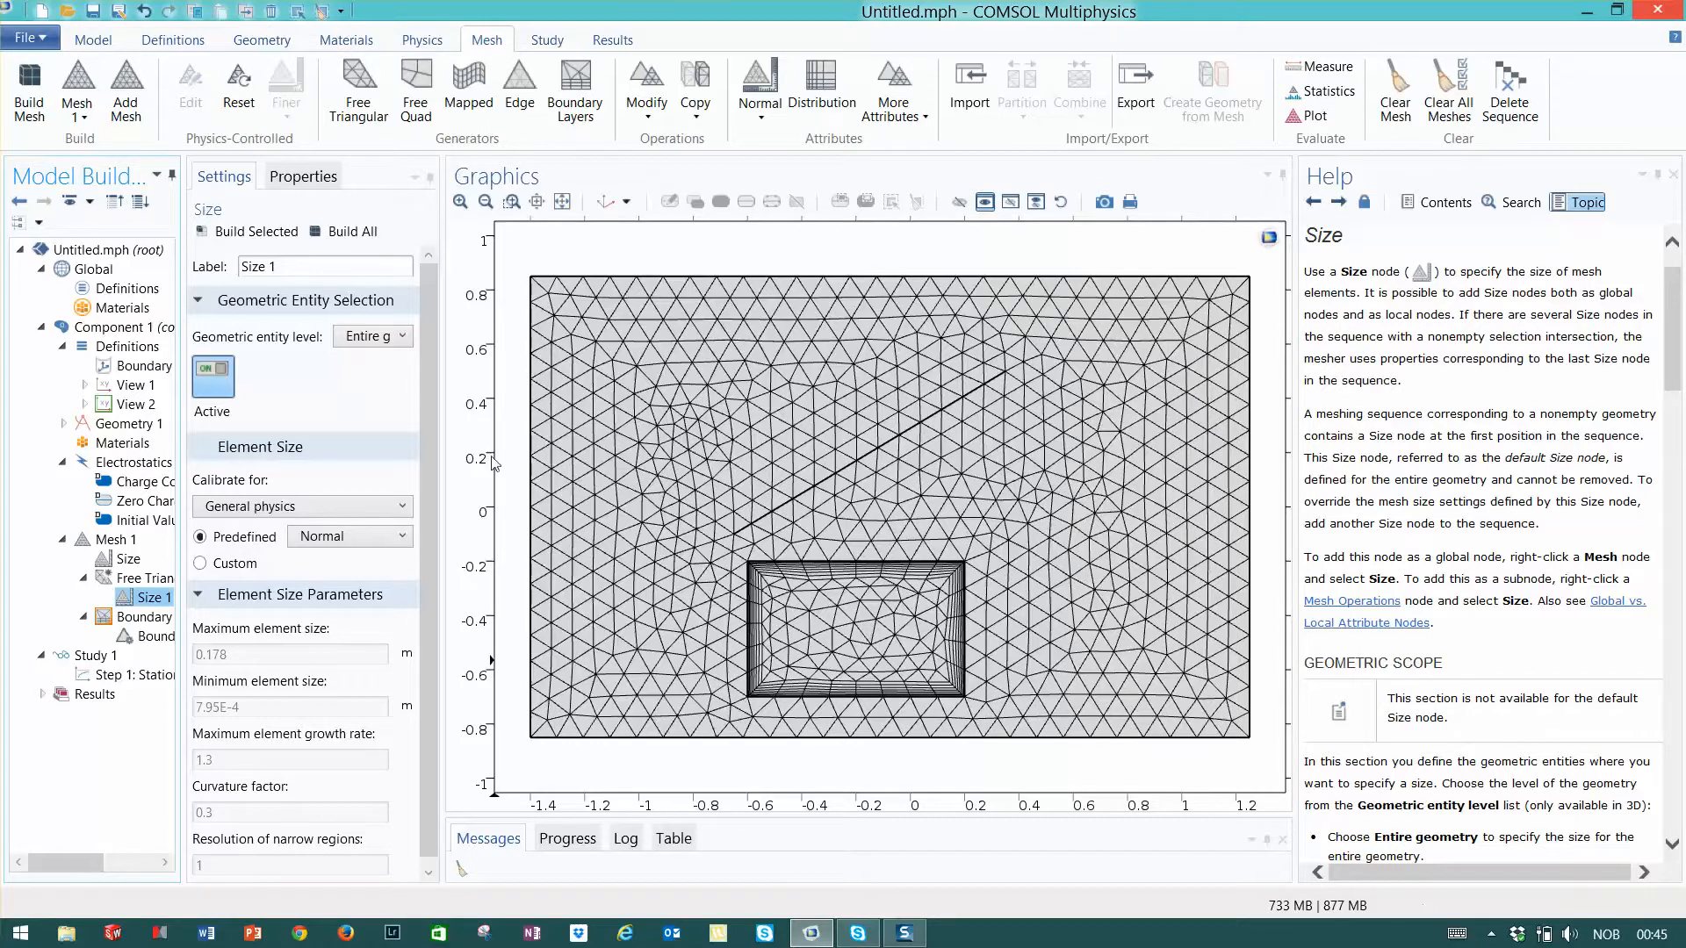
{"action": "left_click", "coordinate": [386, 339]}
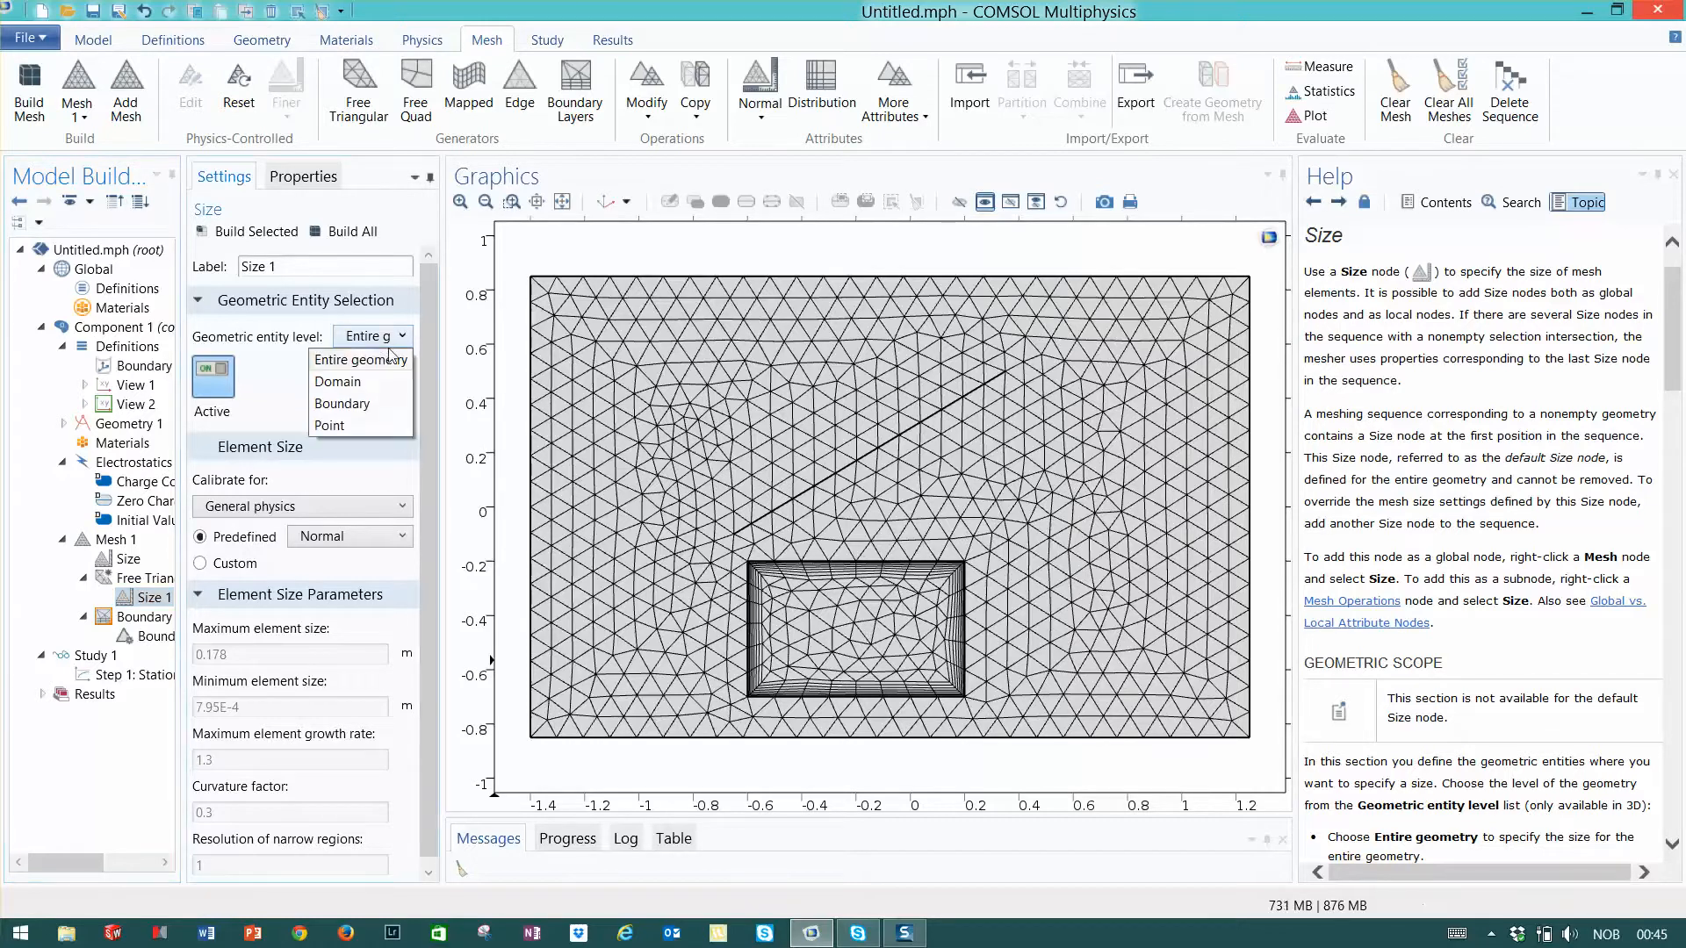
{"action": "left_click", "coordinate": [344, 383]}
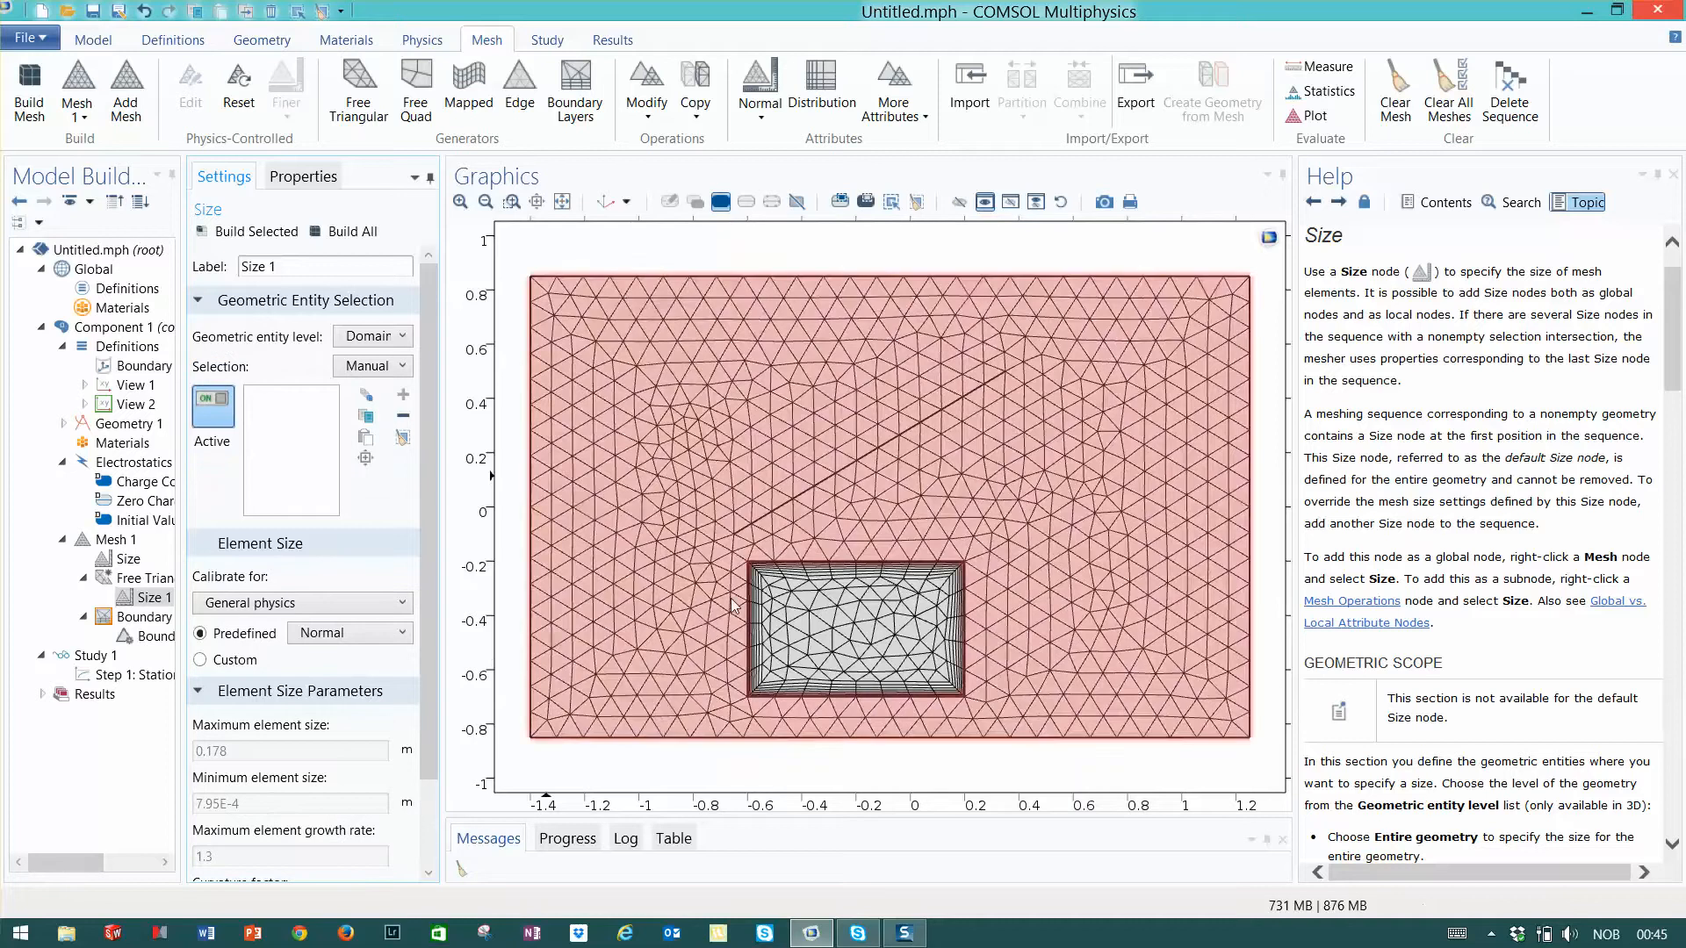
{"action": "left_click", "coordinate": [883, 647]}
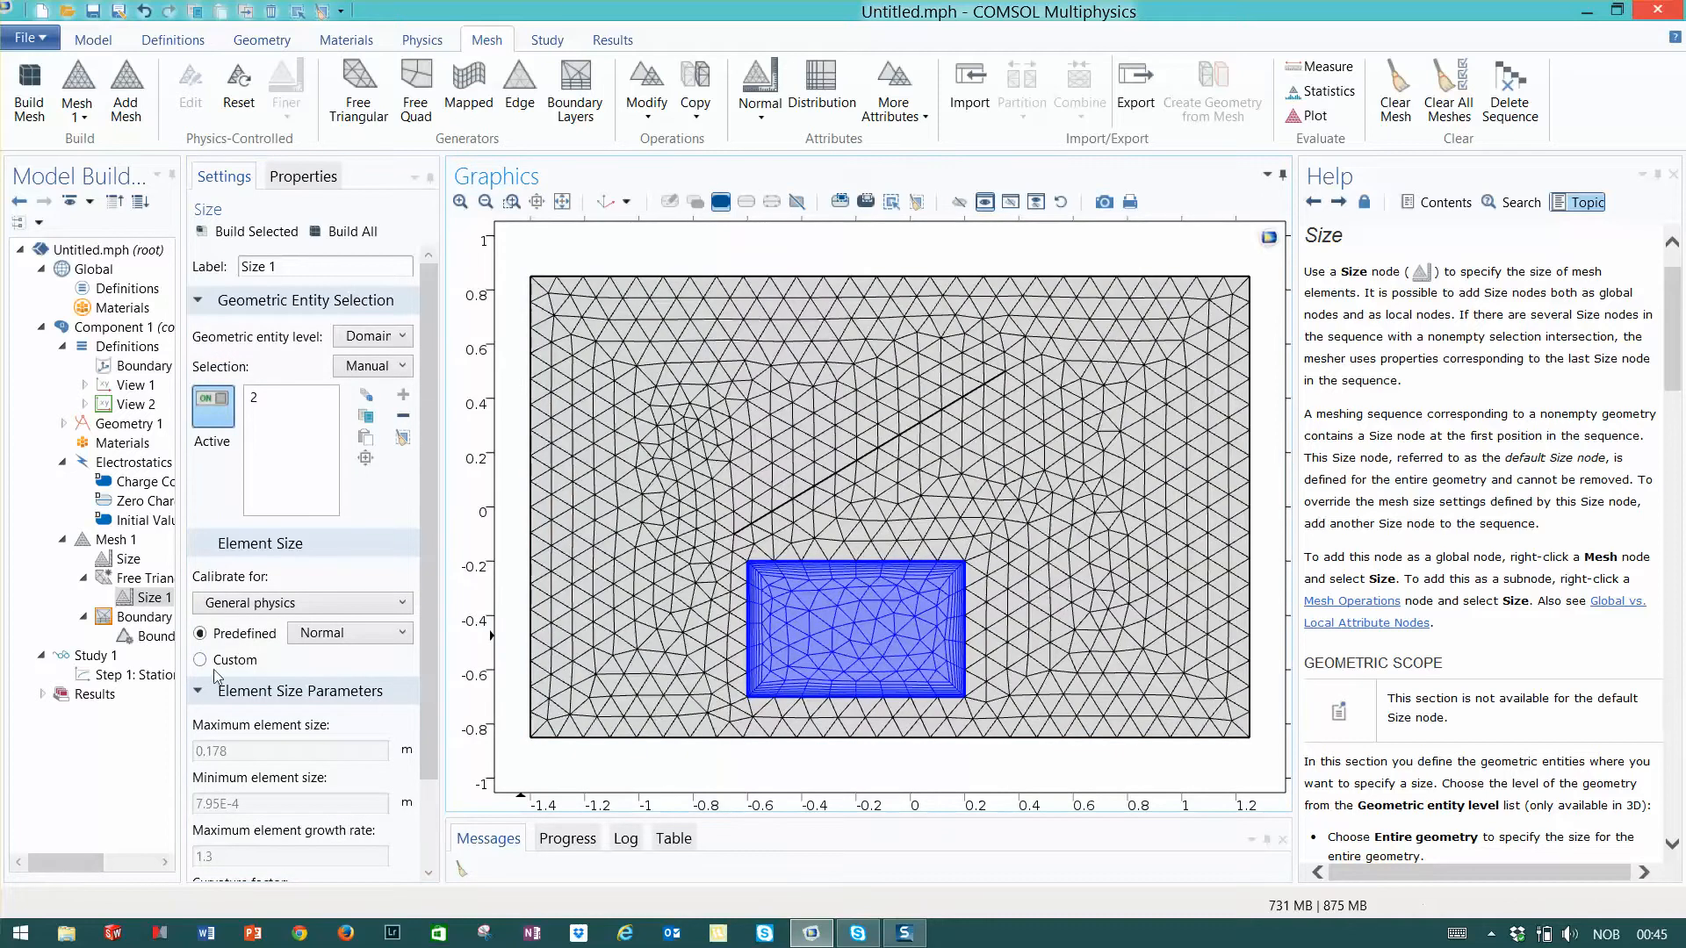
- Set the inner rectangle's predefined element size to Extra fine in Size 1 and build the whole mesh
{"action": "left_click", "coordinate": [390, 639]}
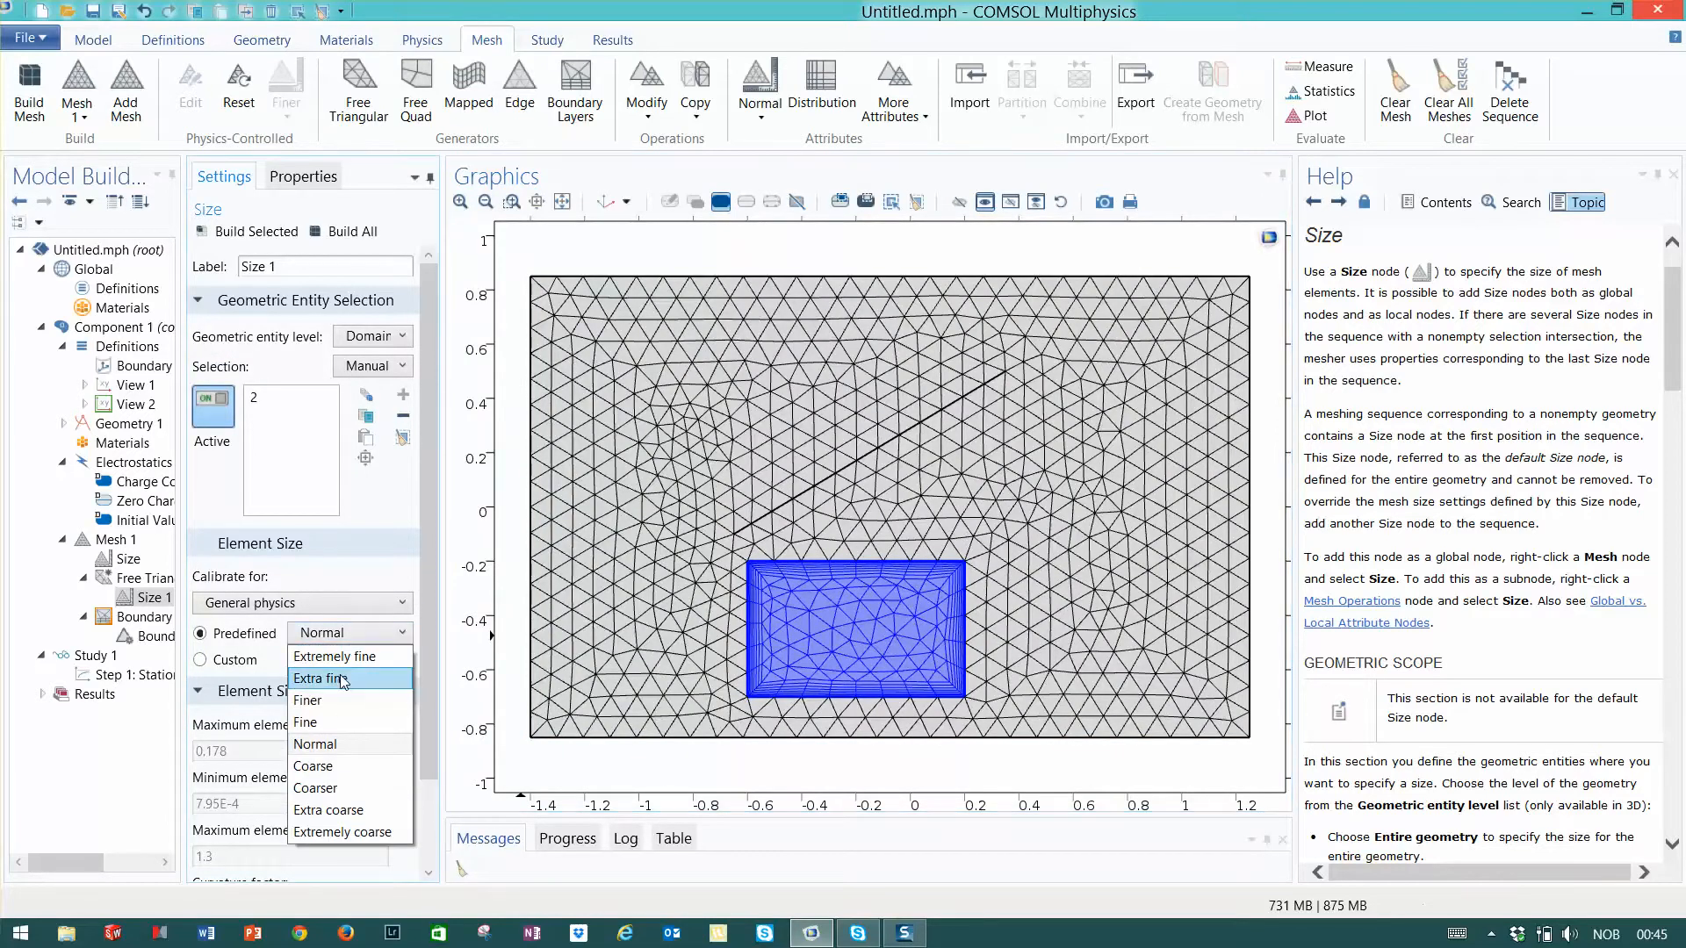
{"action": "left_click", "coordinate": [344, 680]}
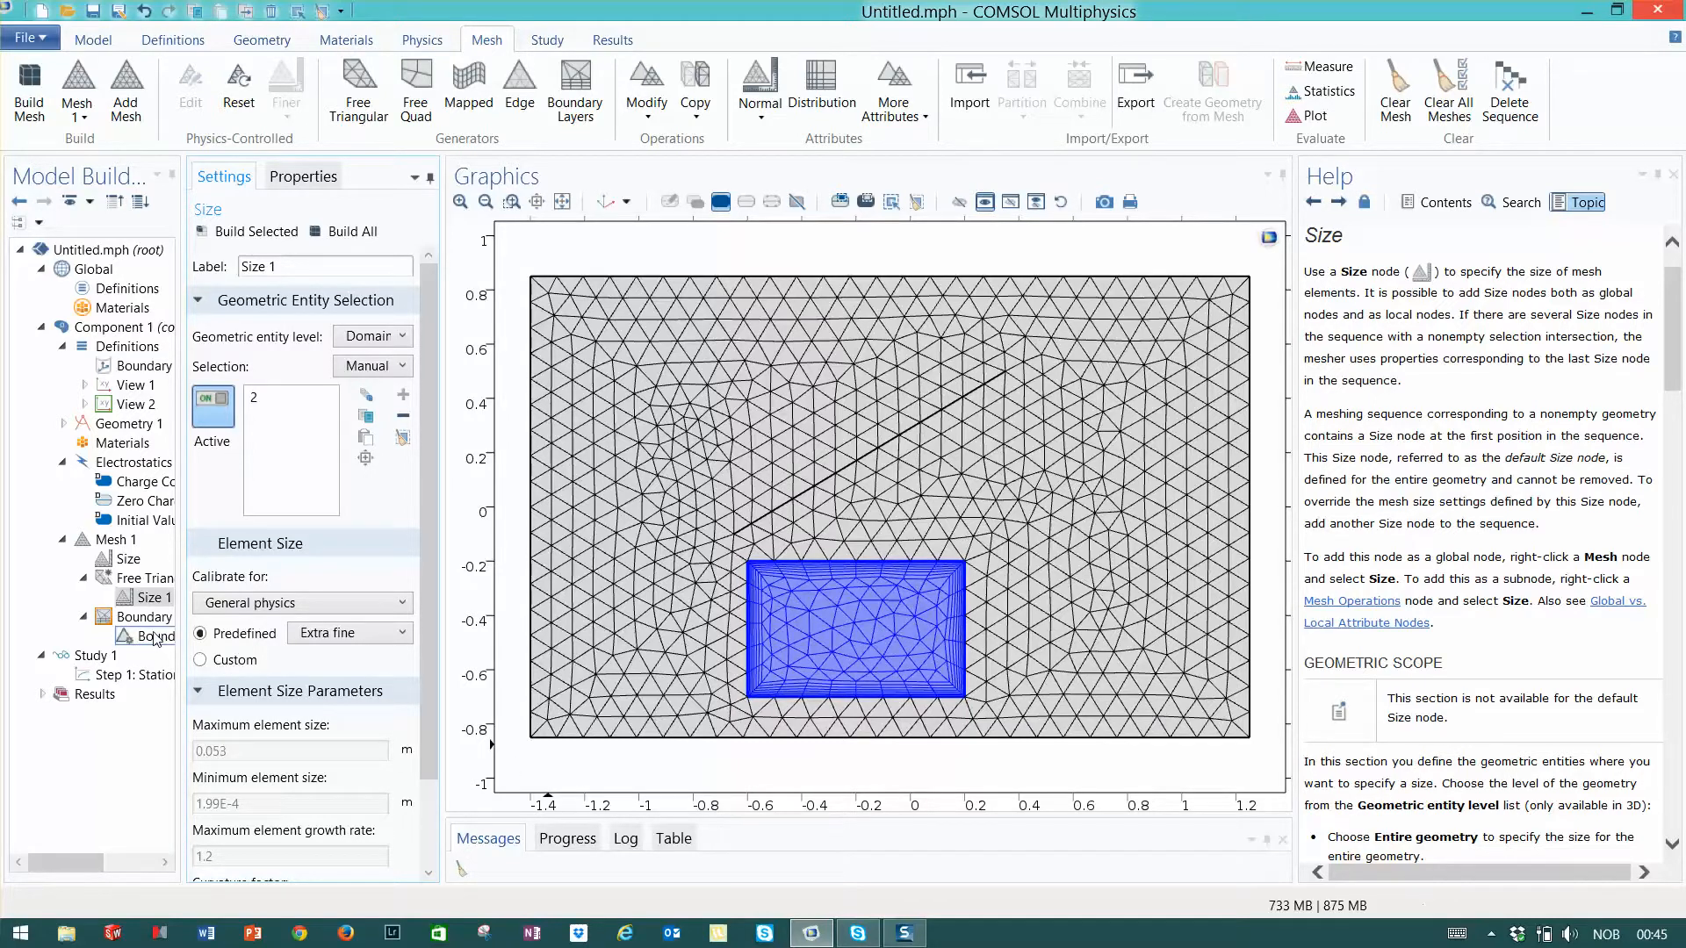
{"action": "left_click", "coordinate": [369, 234]}
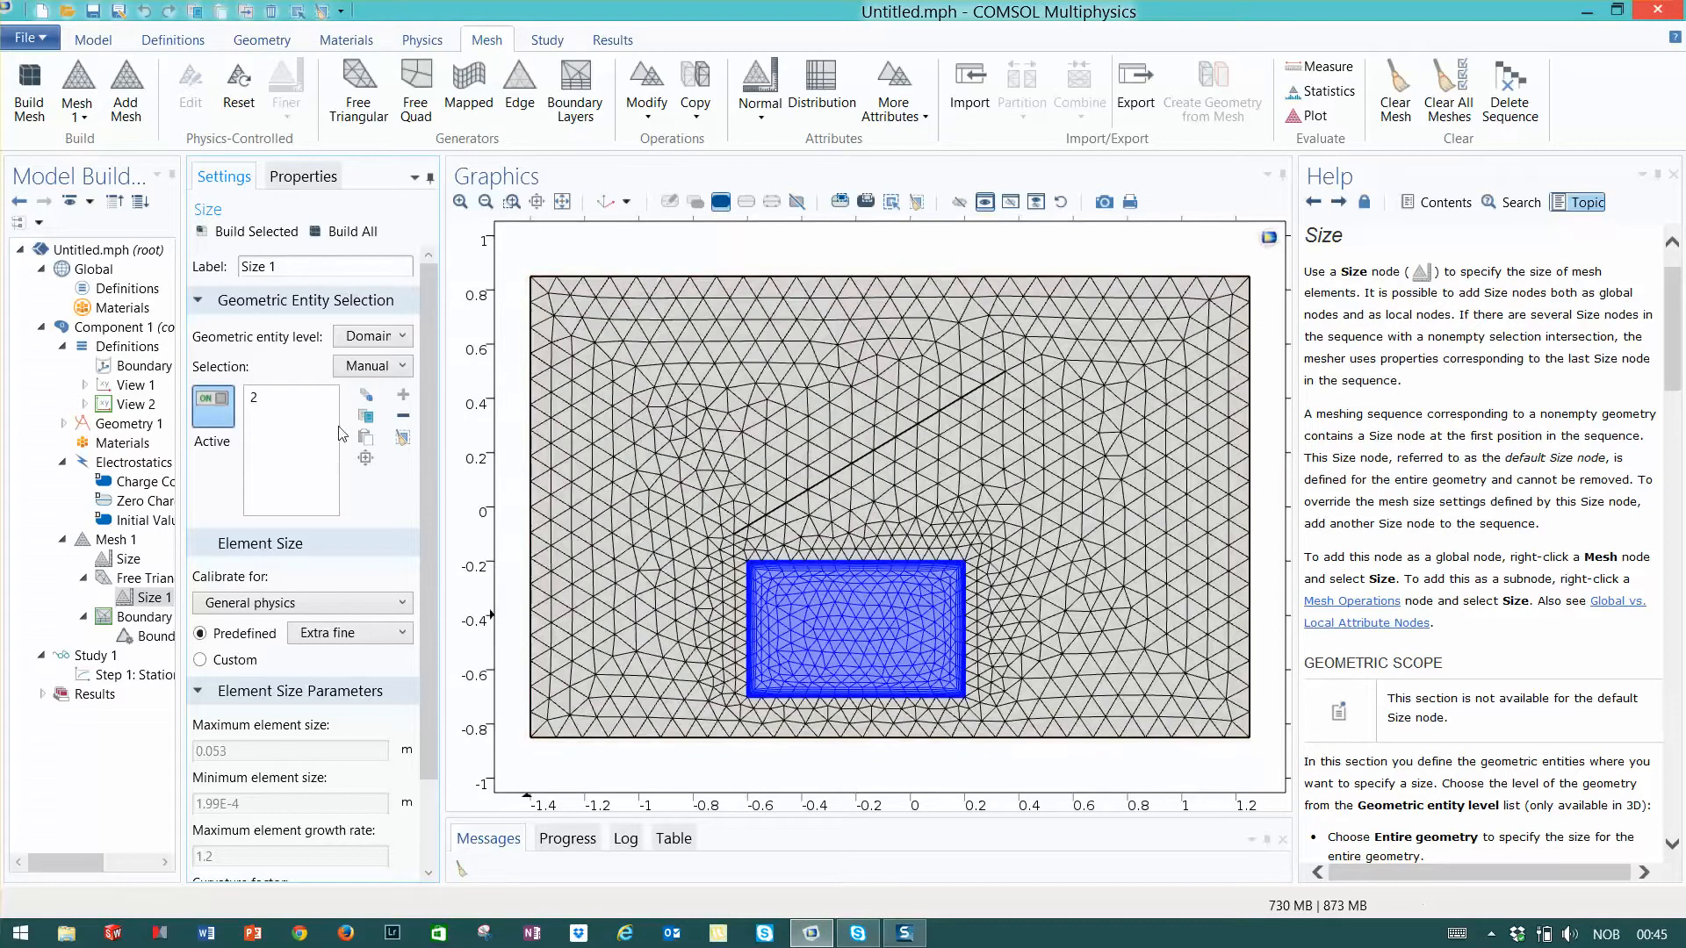
- Set the inner rectangle's predefined element size to Fine in Size 1 and rebuild the whole mesh
{"action": "left_click", "coordinate": [367, 636]}
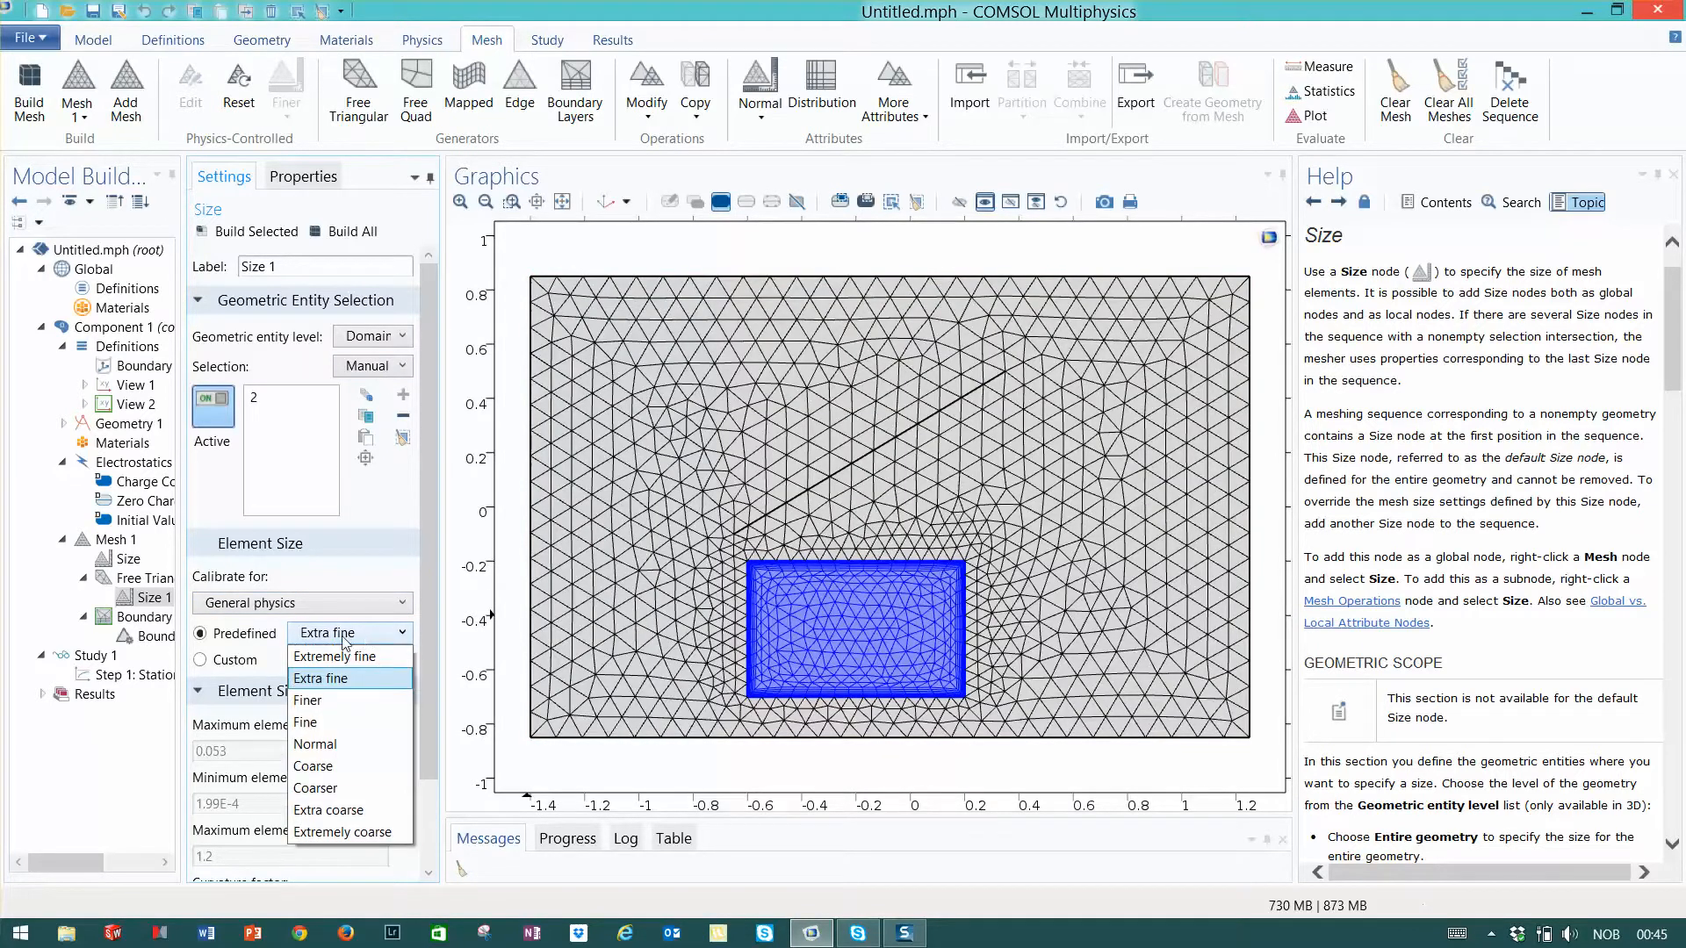
{"action": "left_click", "coordinate": [312, 722]}
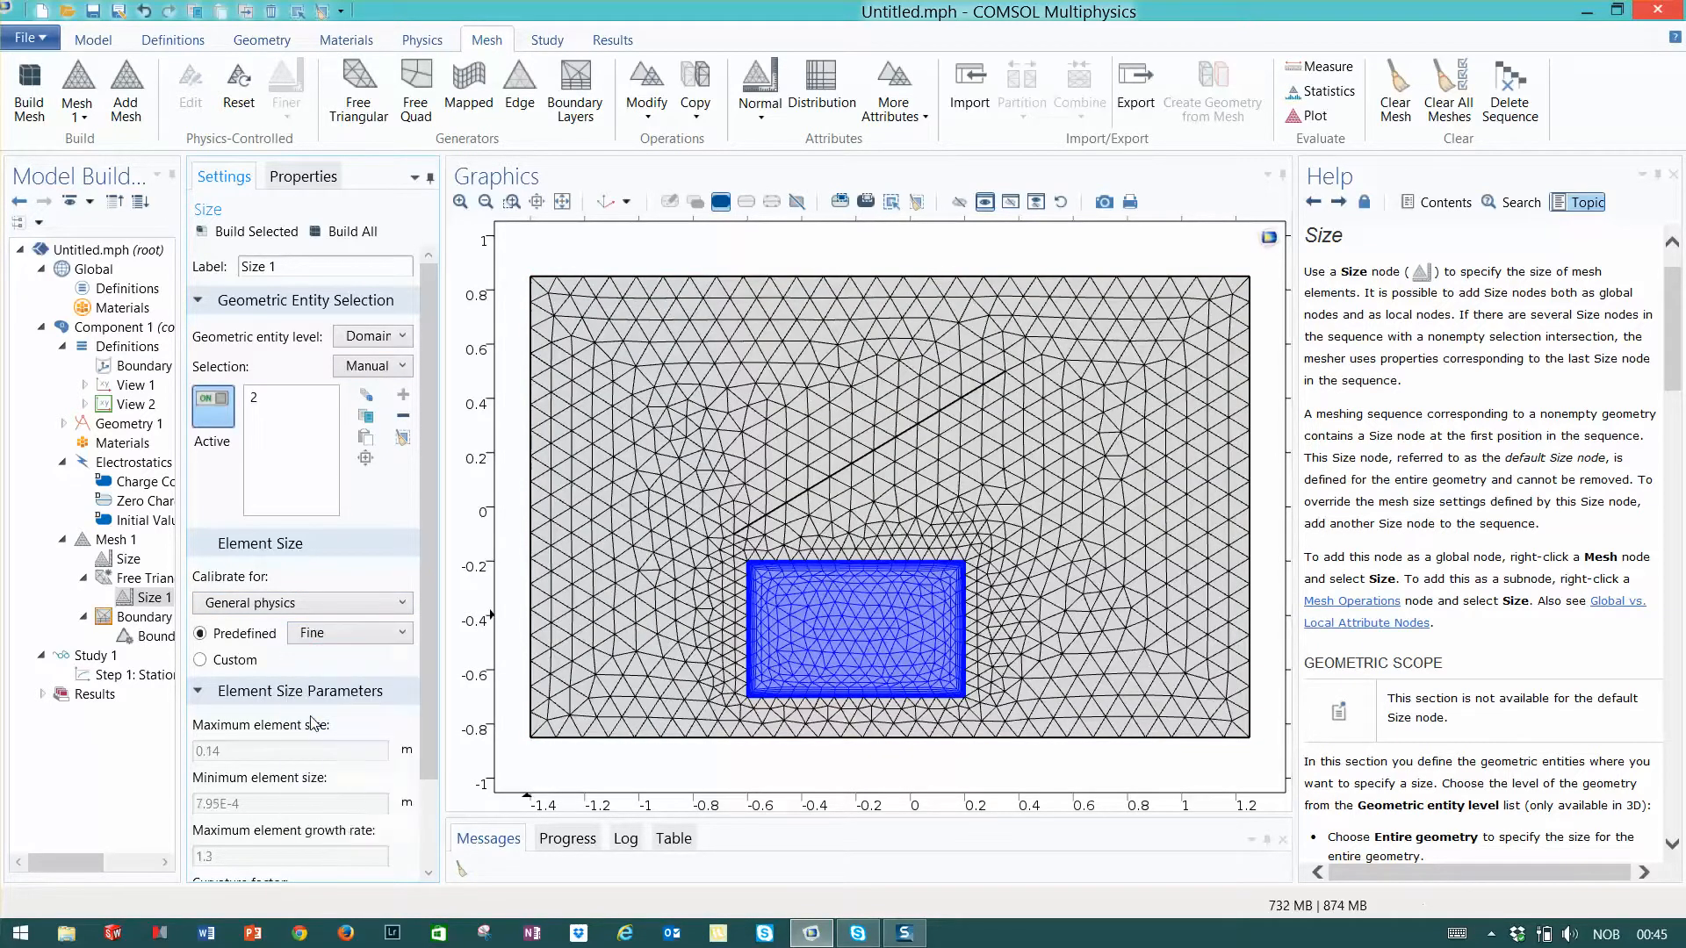
{"action": "left_click", "coordinate": [351, 232]}
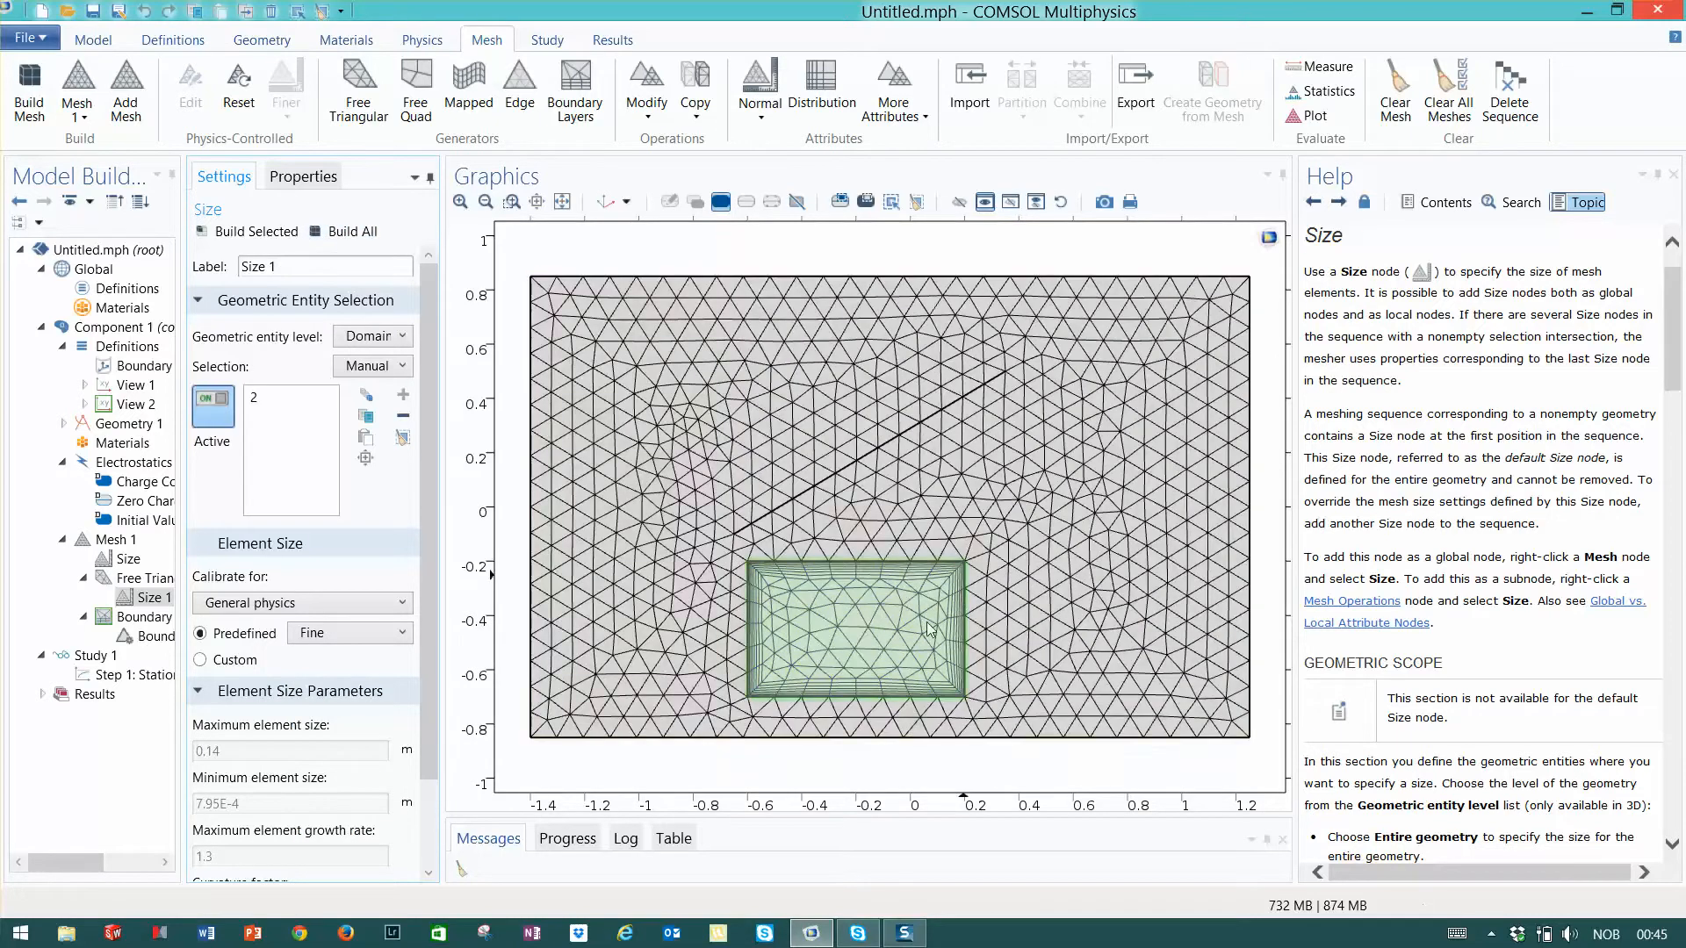
- Set the stretching factor in the Boundary Layer Properties to 2 and rebuild the whole mesh
{"action": "left_click", "coordinate": [148, 637]}
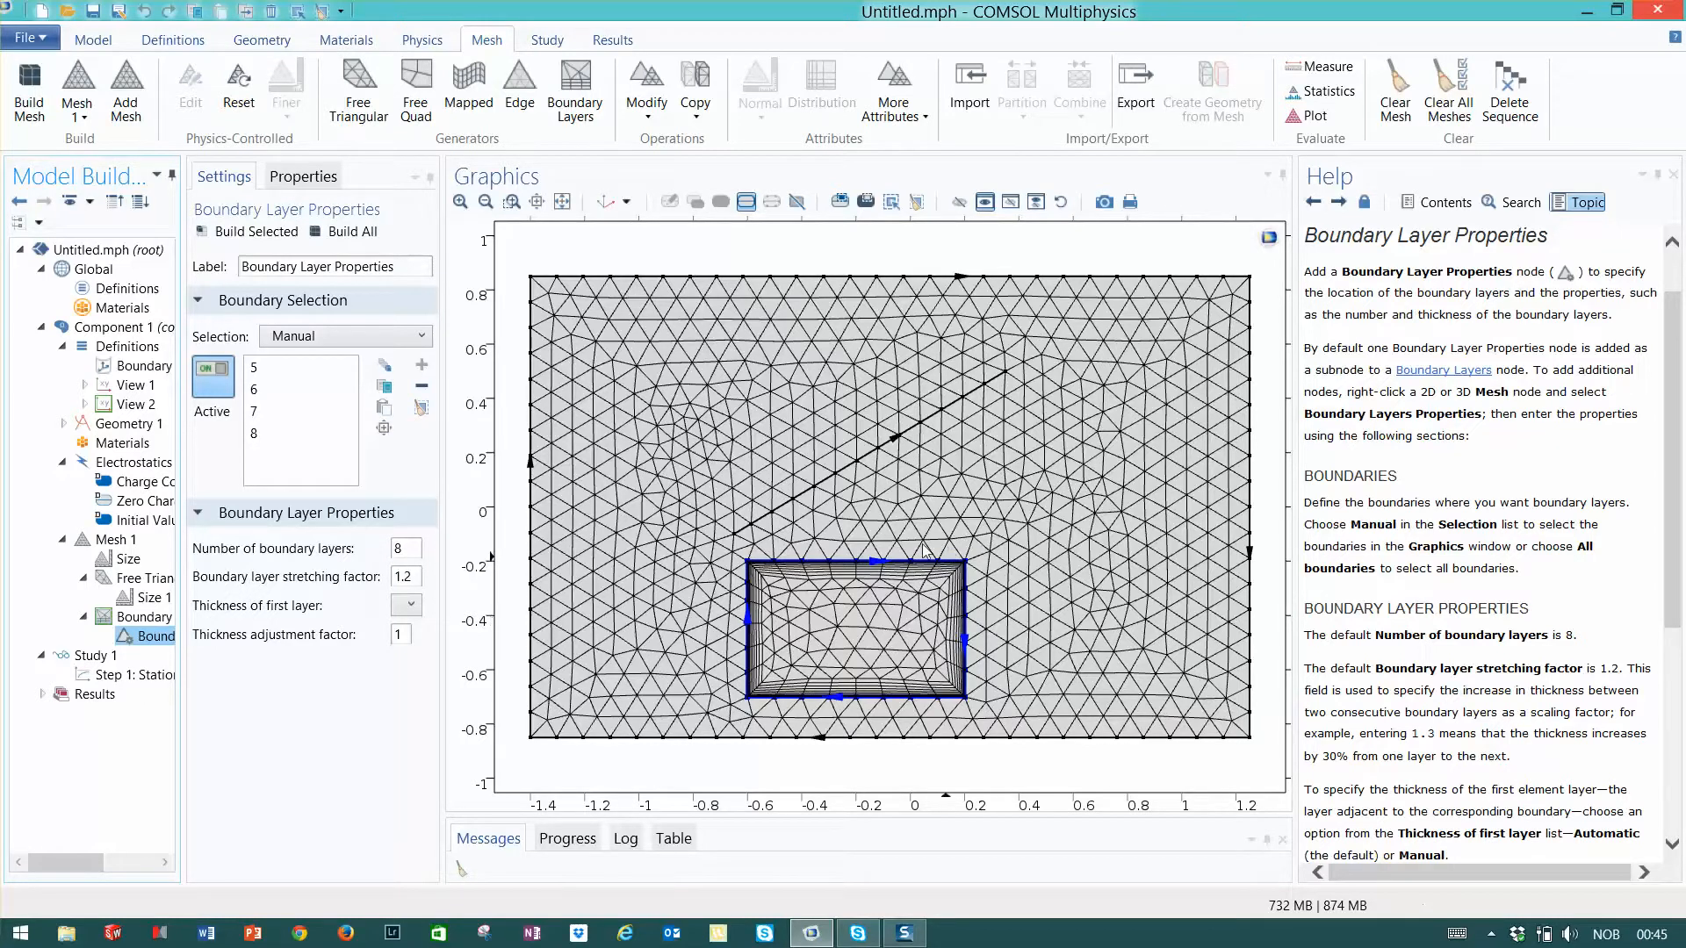
{"action": "left_click", "coordinate": [511, 201]}
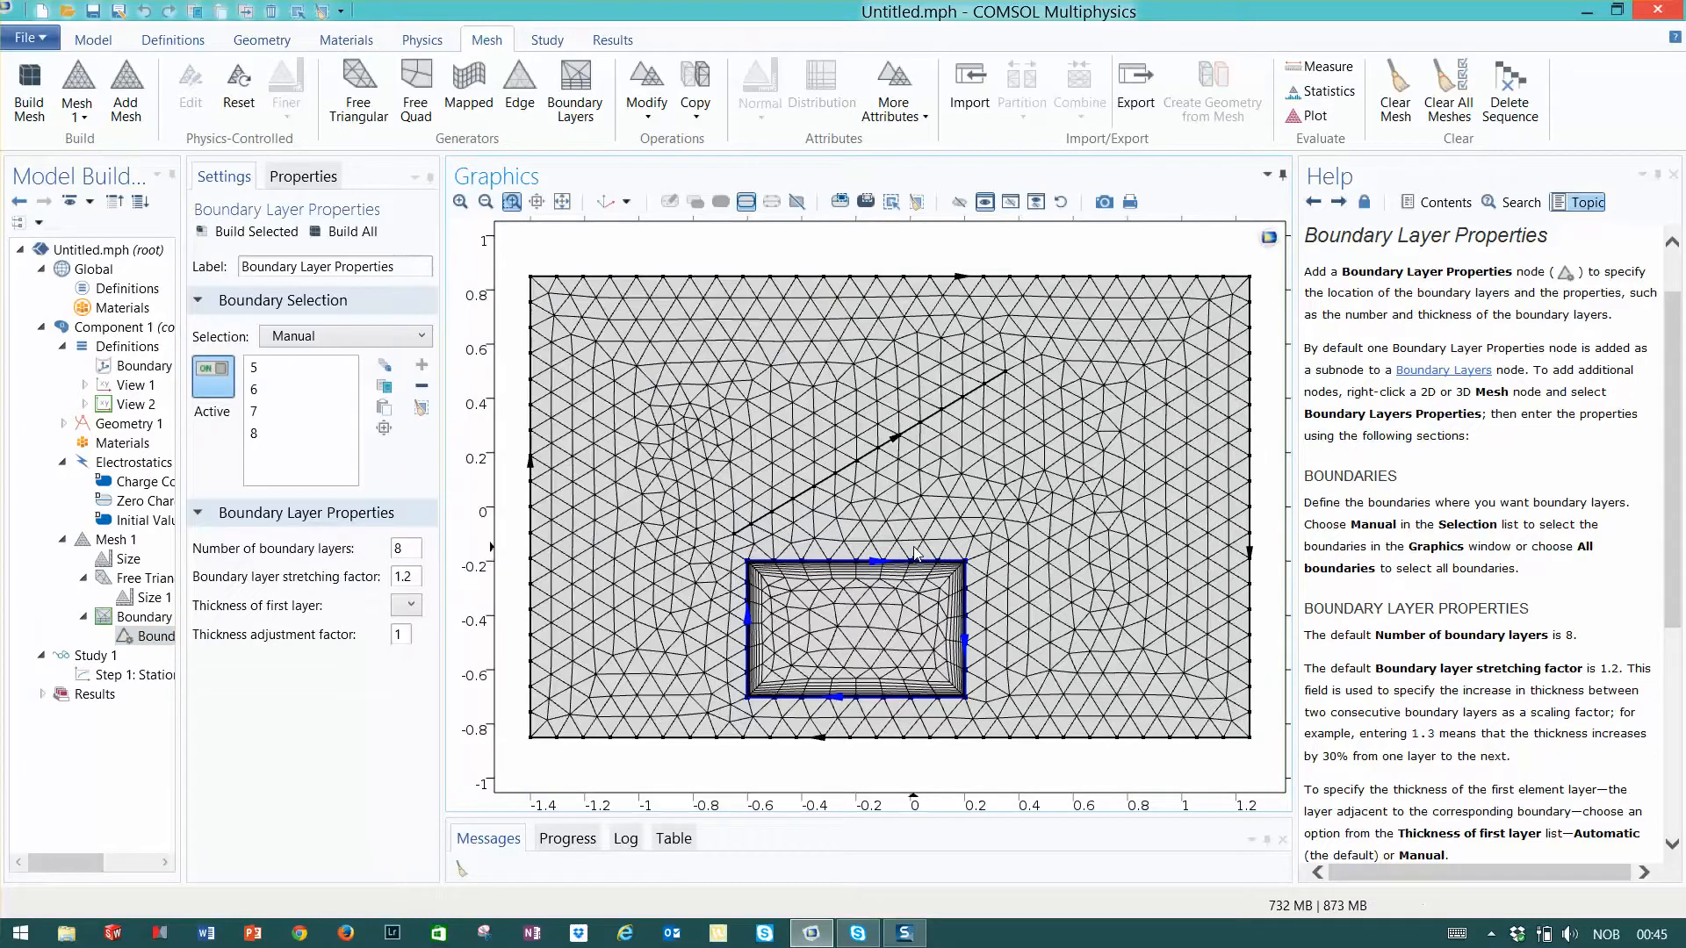
{"action": "left_click_drag", "start_coordinate": [915, 553], "coordinate": [992, 602]}
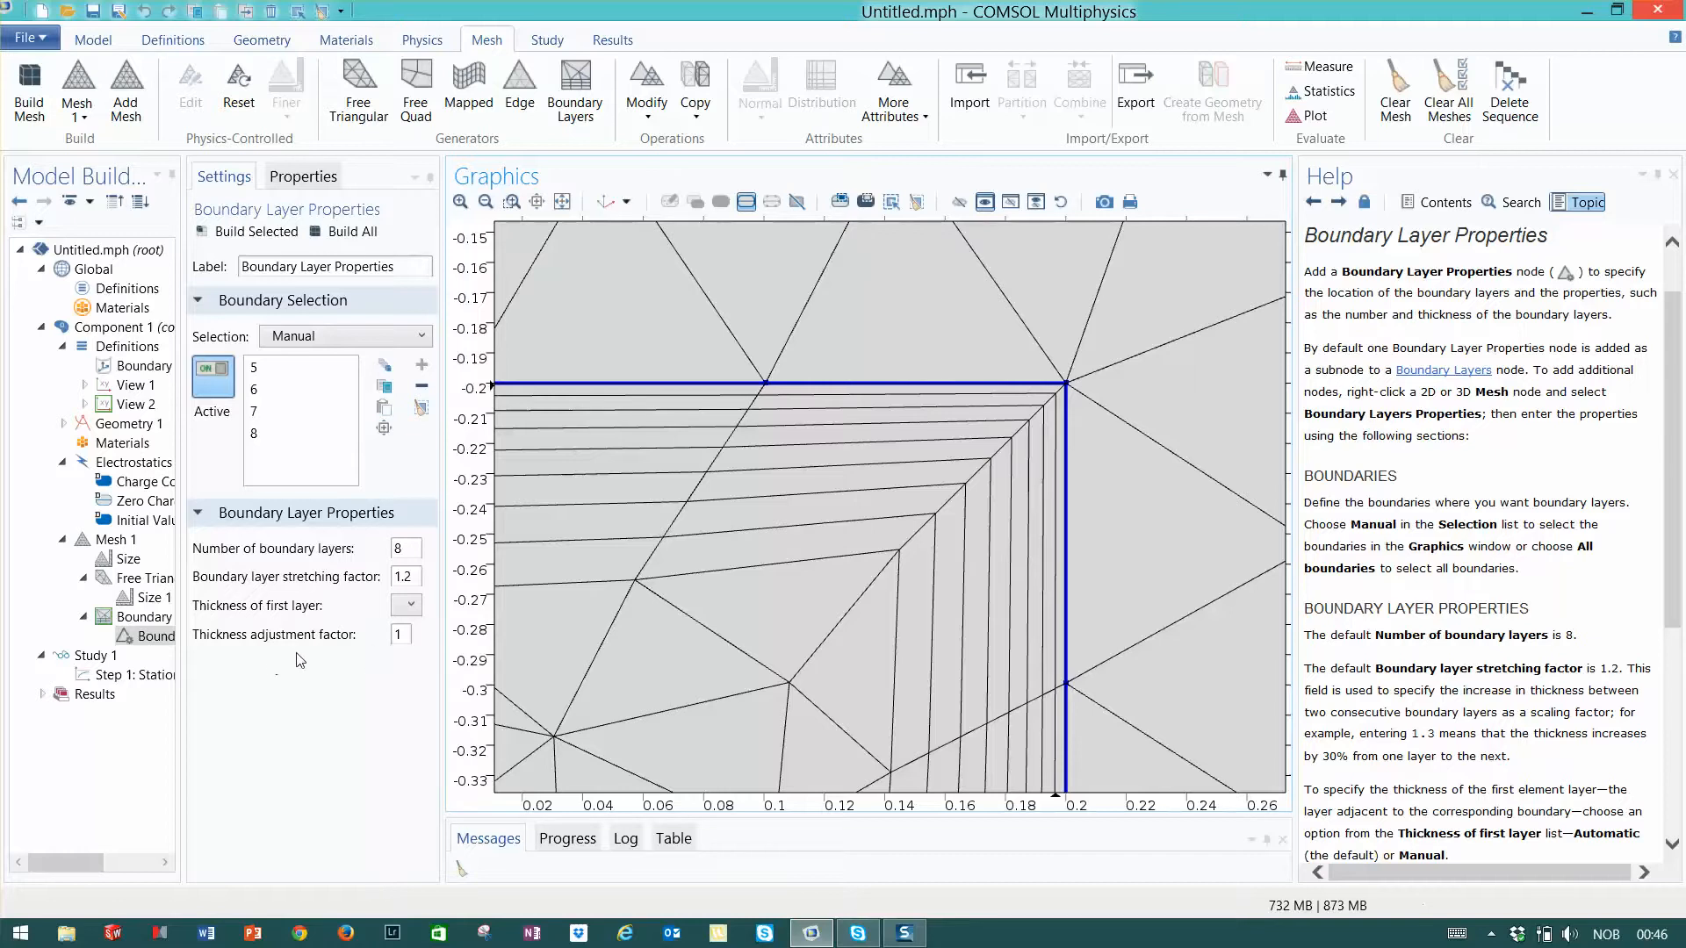
{"action": "left_click", "coordinate": [411, 575]}
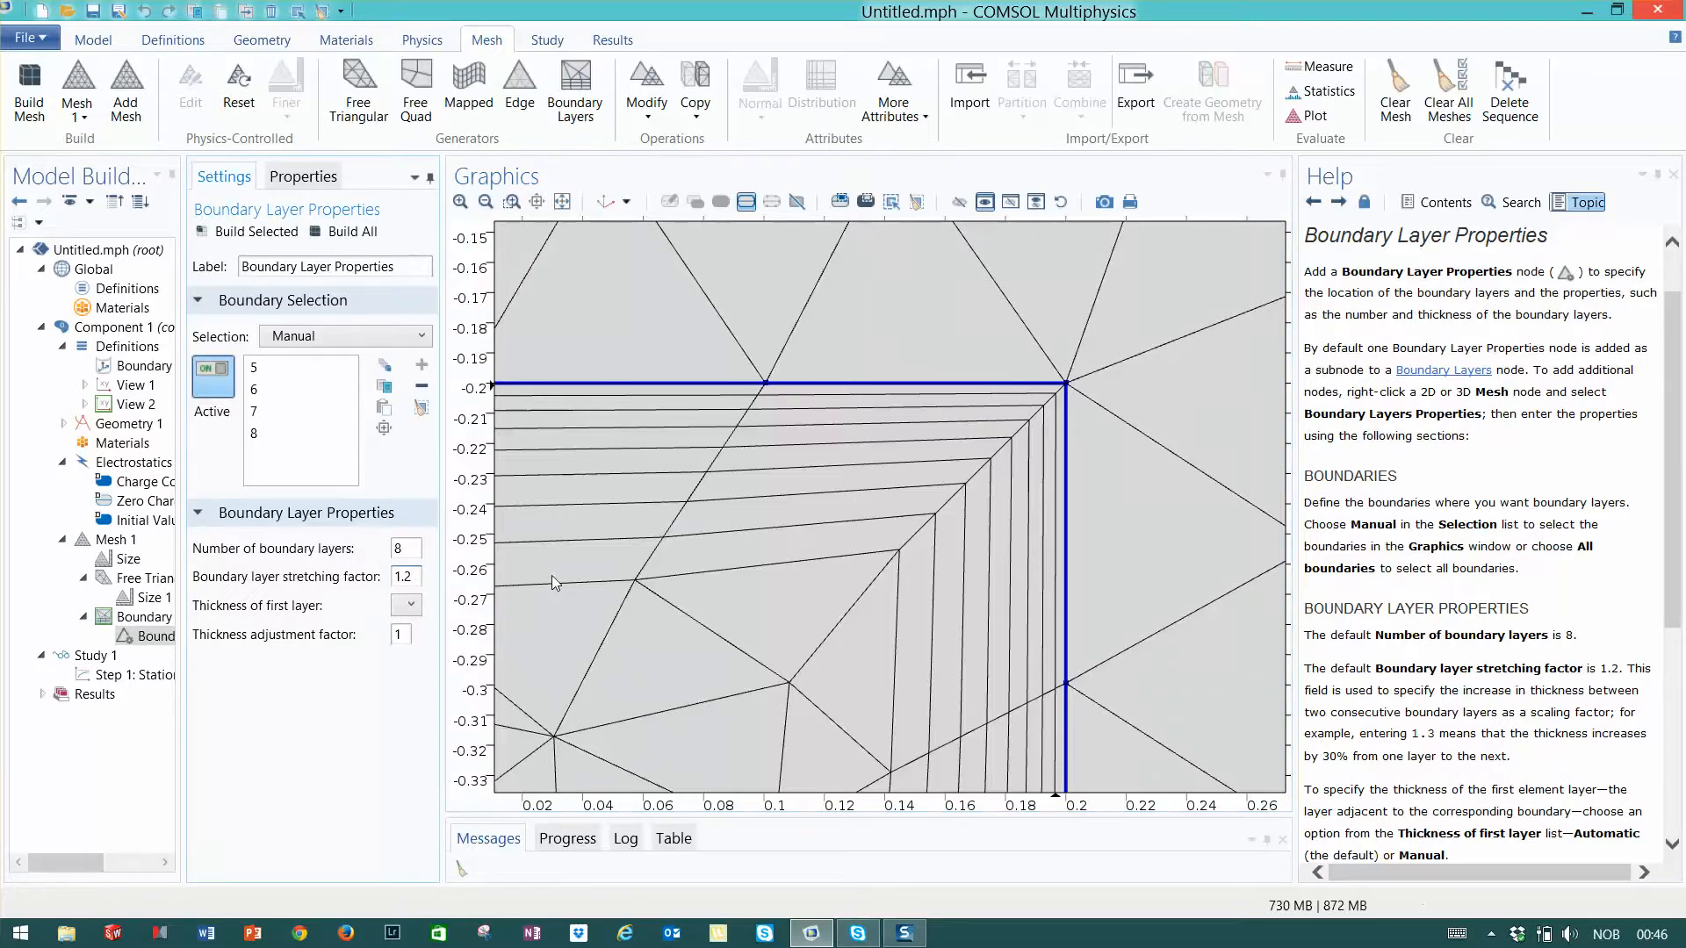
{"action": "key", "text": "BackSpace"}
{"action": "key", "text": "BackSpace"}
{"action": "key", "text": "BackSpace"}
{"action": "type", "text": "2"}
{"action": "left_click", "coordinate": [358, 232]}
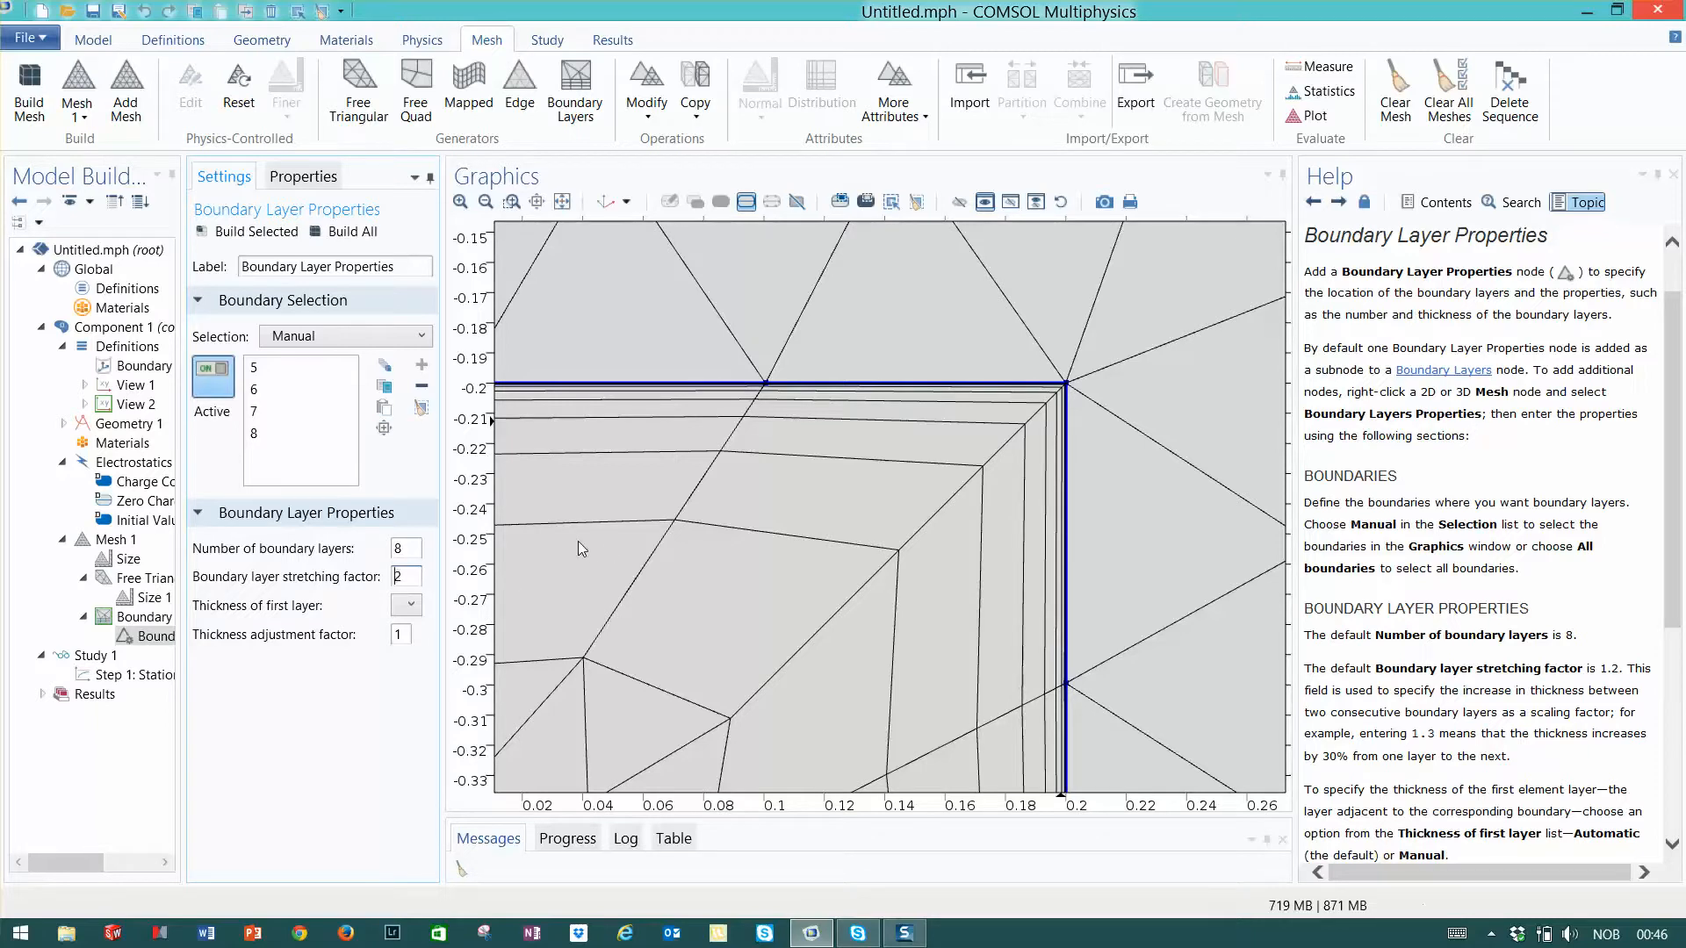
- Set the boundary layer stretching factor to 1.4 and rebuild the whole mesh
{"action": "type", "text": "1.s4"}
{"action": "left_click", "coordinate": [354, 232]}
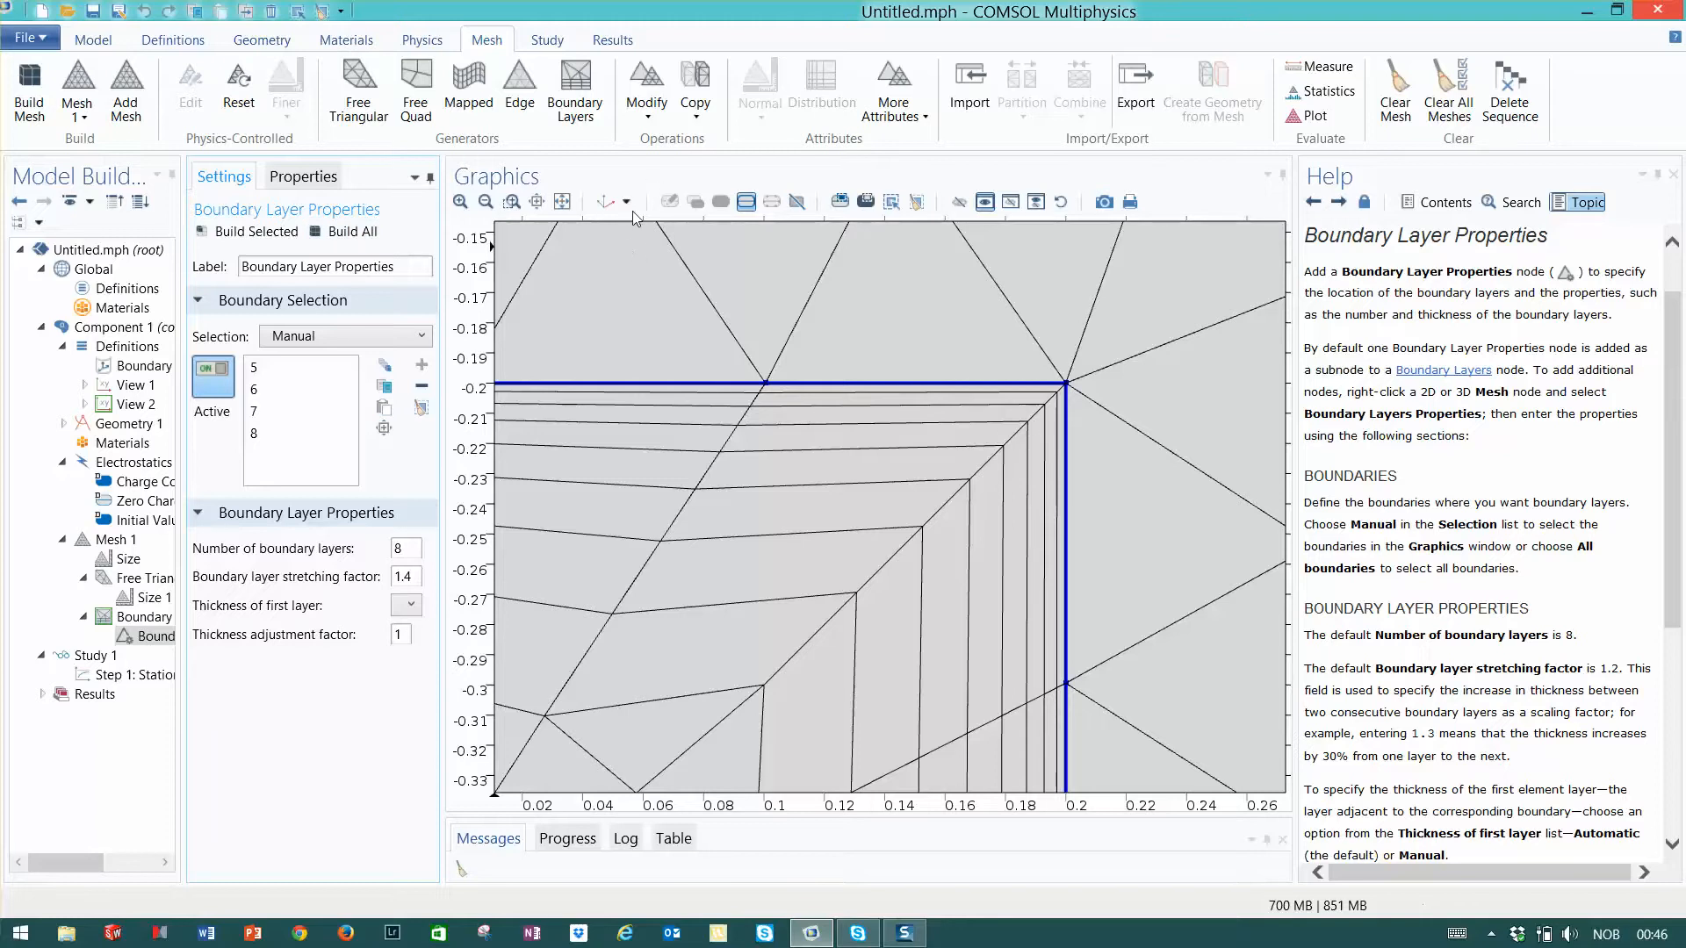
{"action": "left_click", "coordinate": [486, 202]}
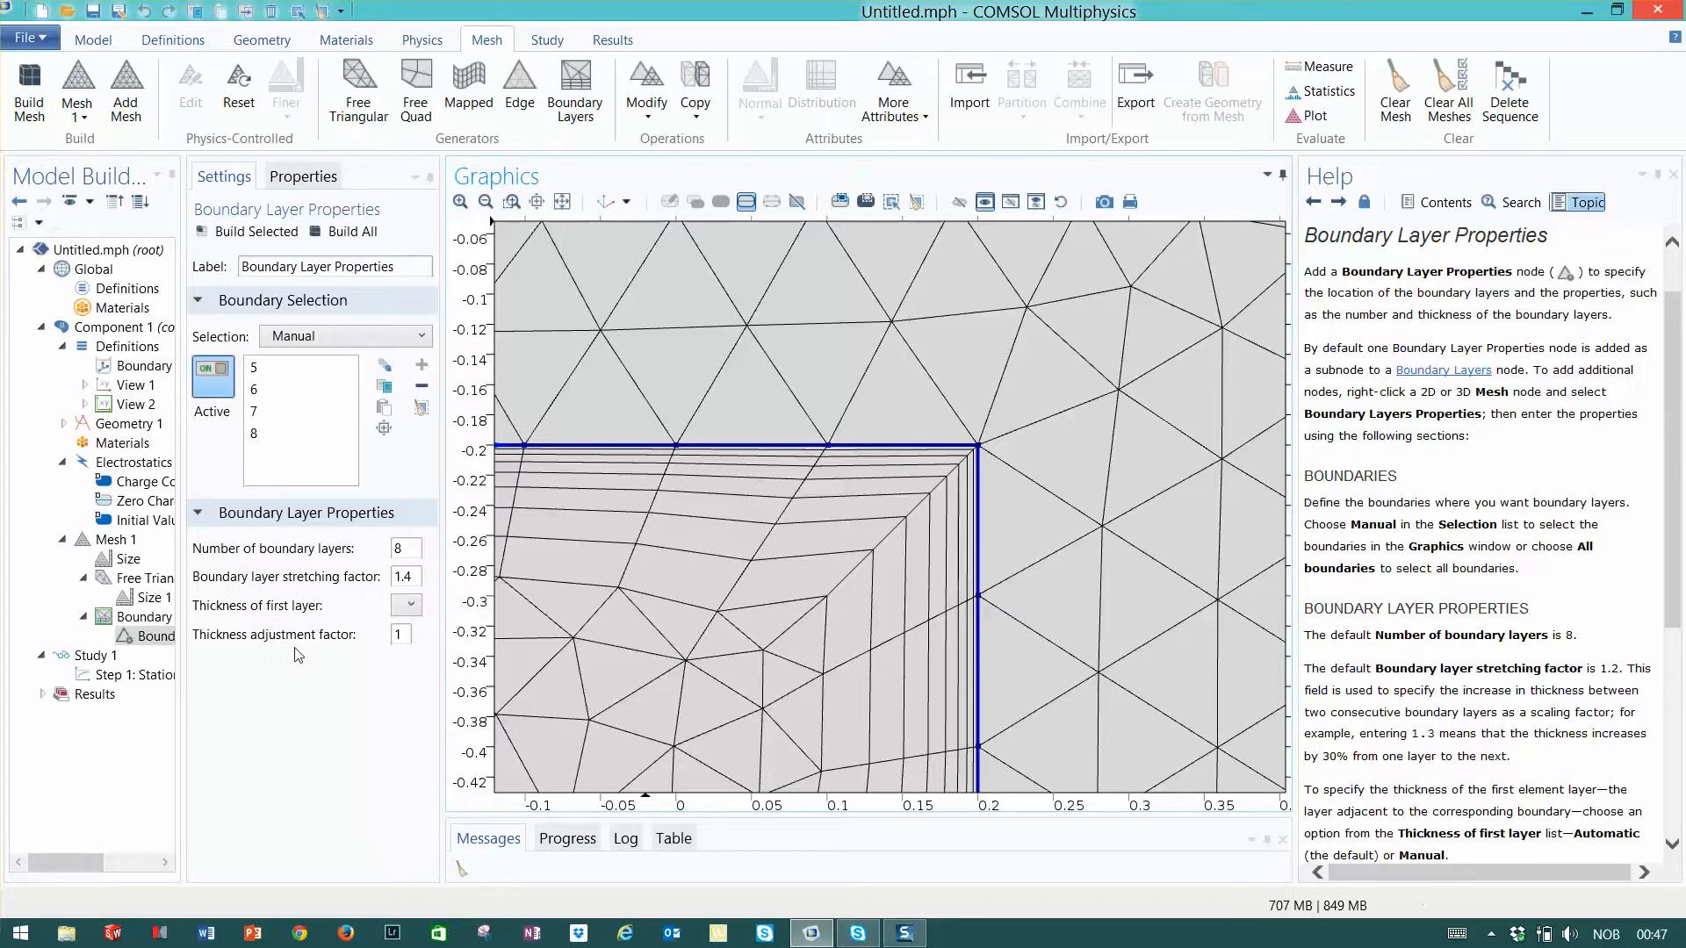
- Set the boundary layers' thickness adjustment factor to 2, rebuild the mesh, and check the options for the first layer's thickness
{"action": "left_click", "coordinate": [401, 635]}
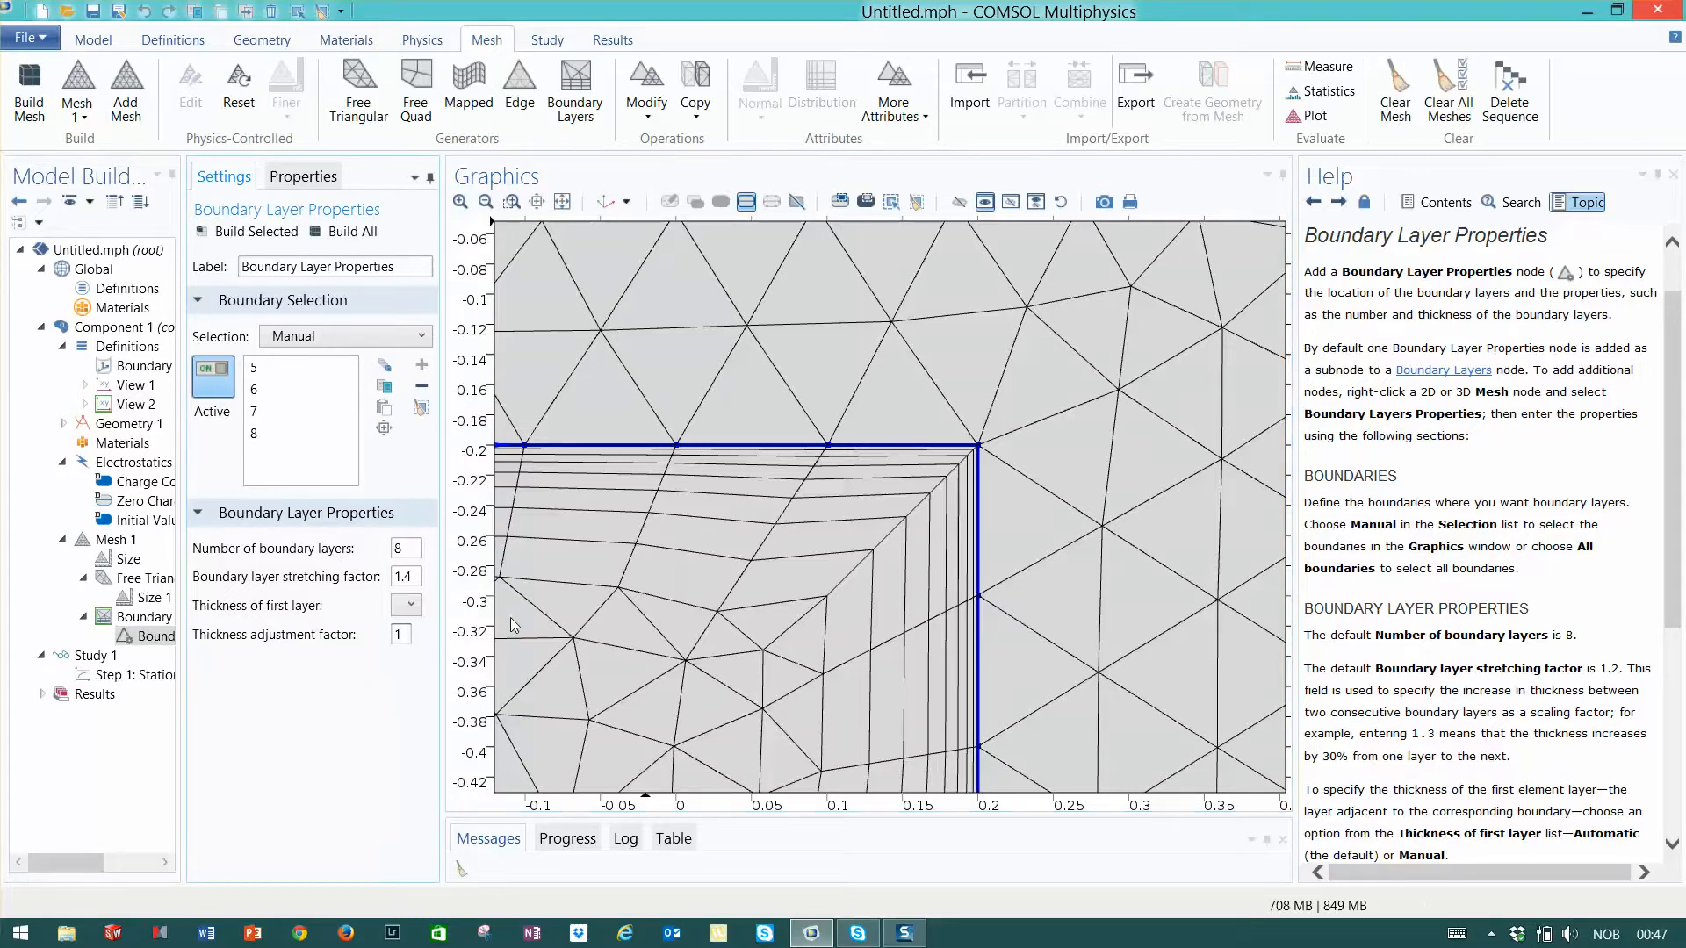
{"action": "key", "text": "BackSpace"}
{"action": "type", "text": "2"}
{"action": "left_click", "coordinate": [355, 233]}
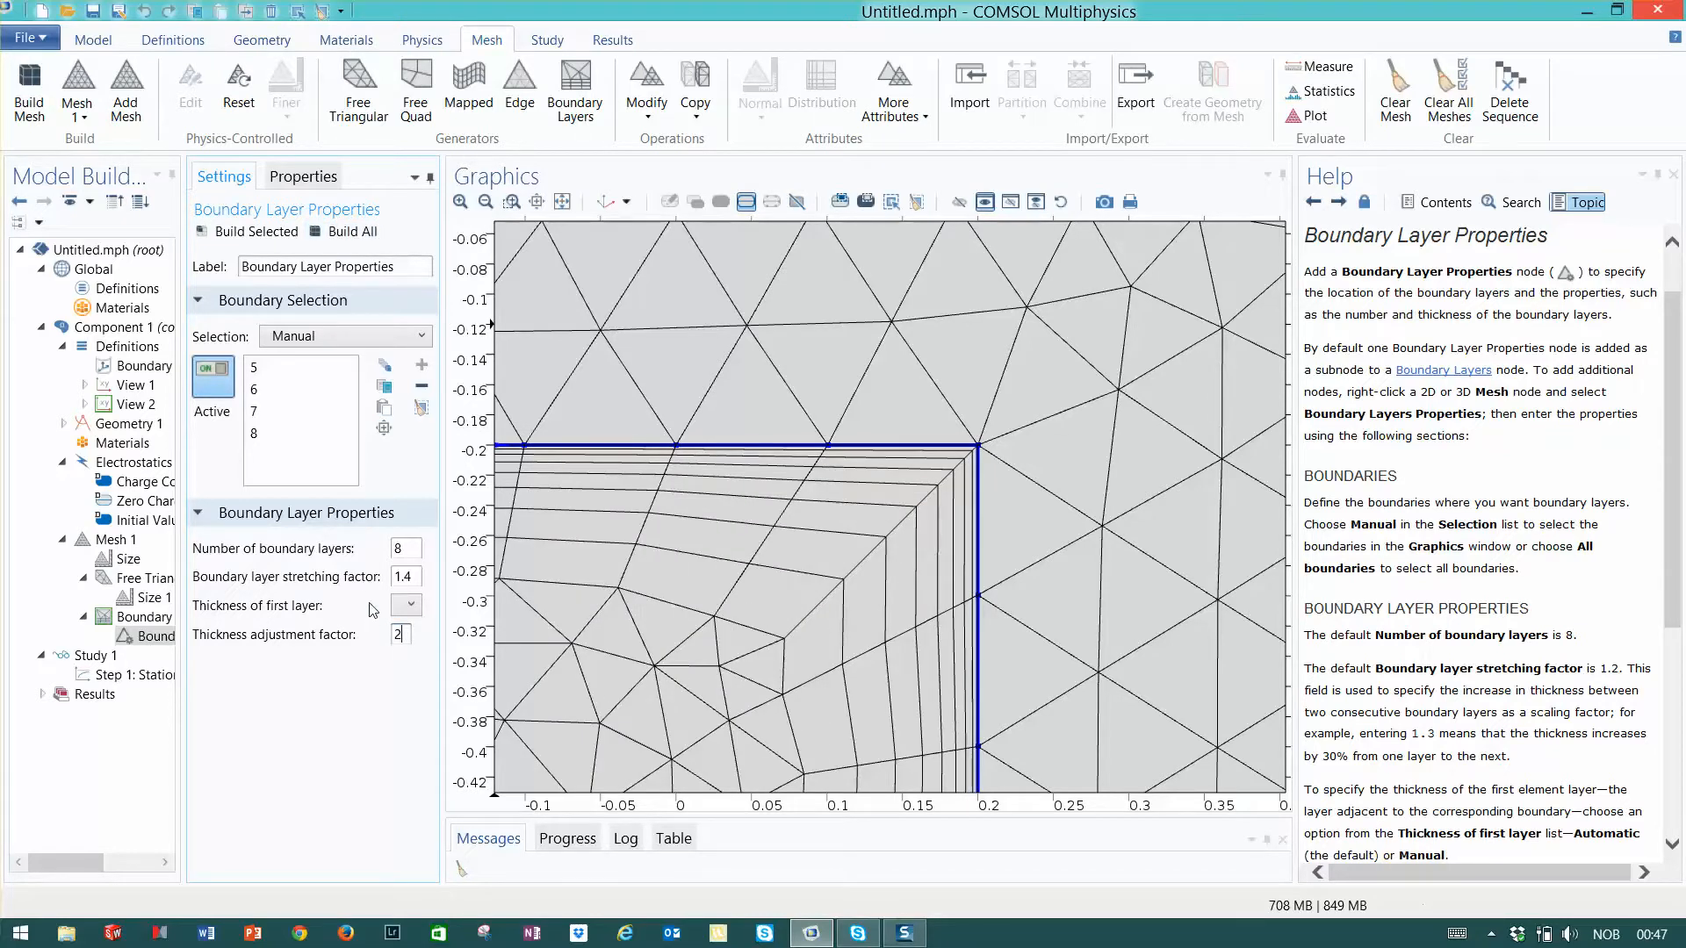
{"action": "left_click", "coordinate": [409, 606]}
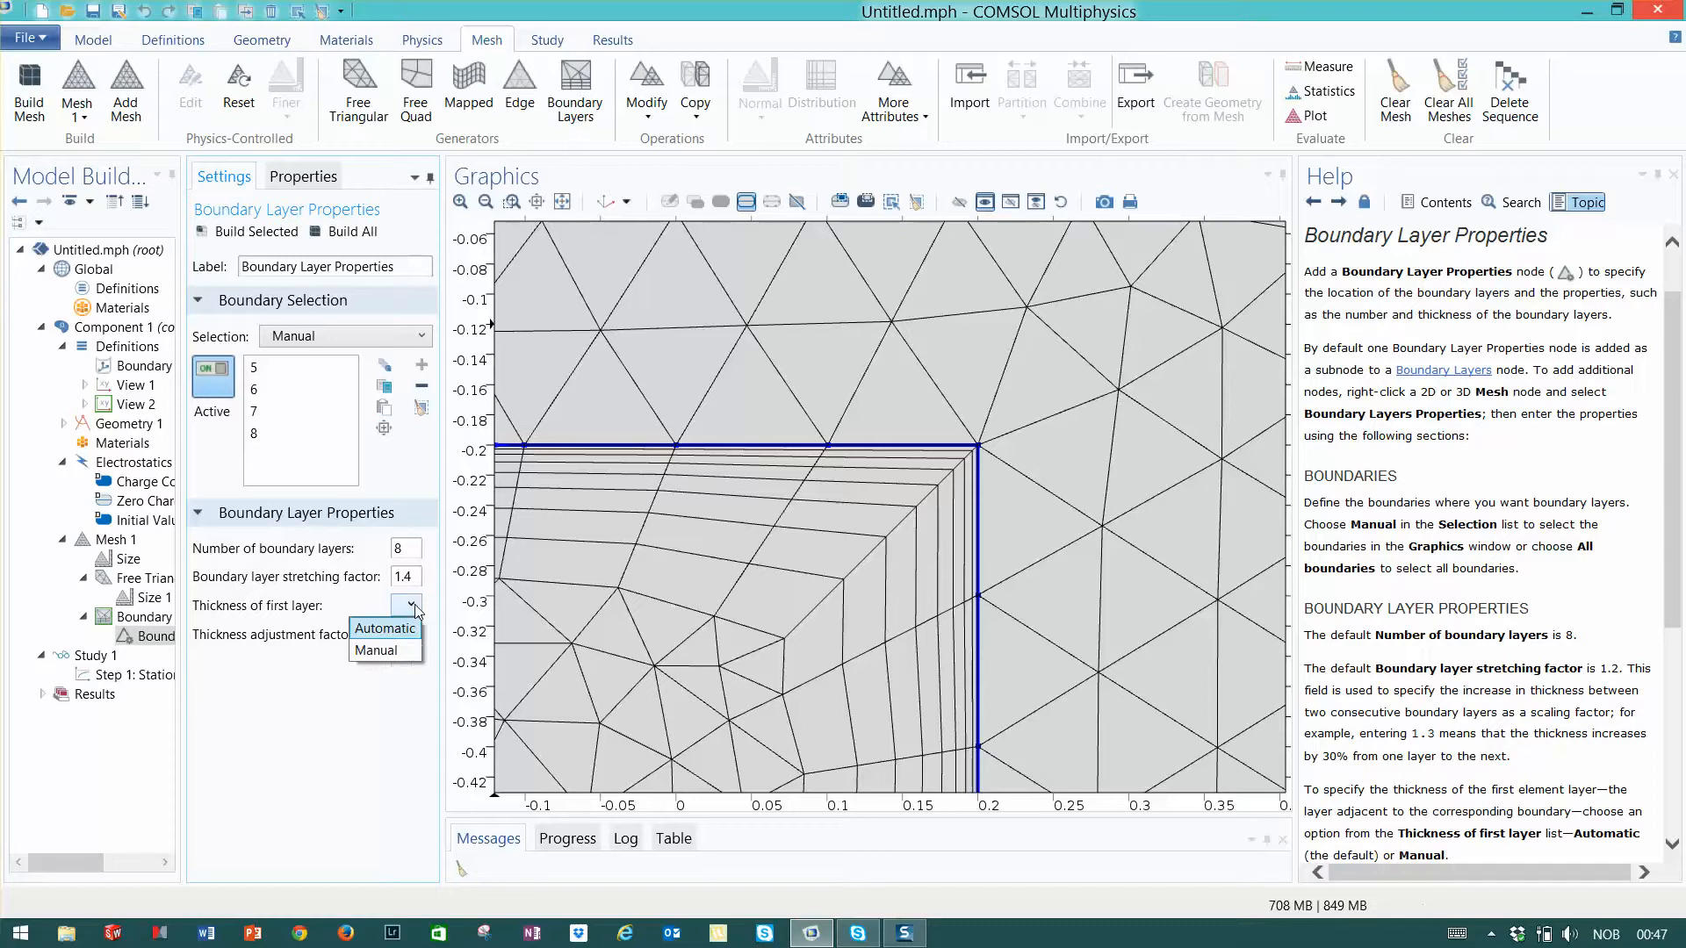
{"action": "left_click", "coordinate": [314, 703]}
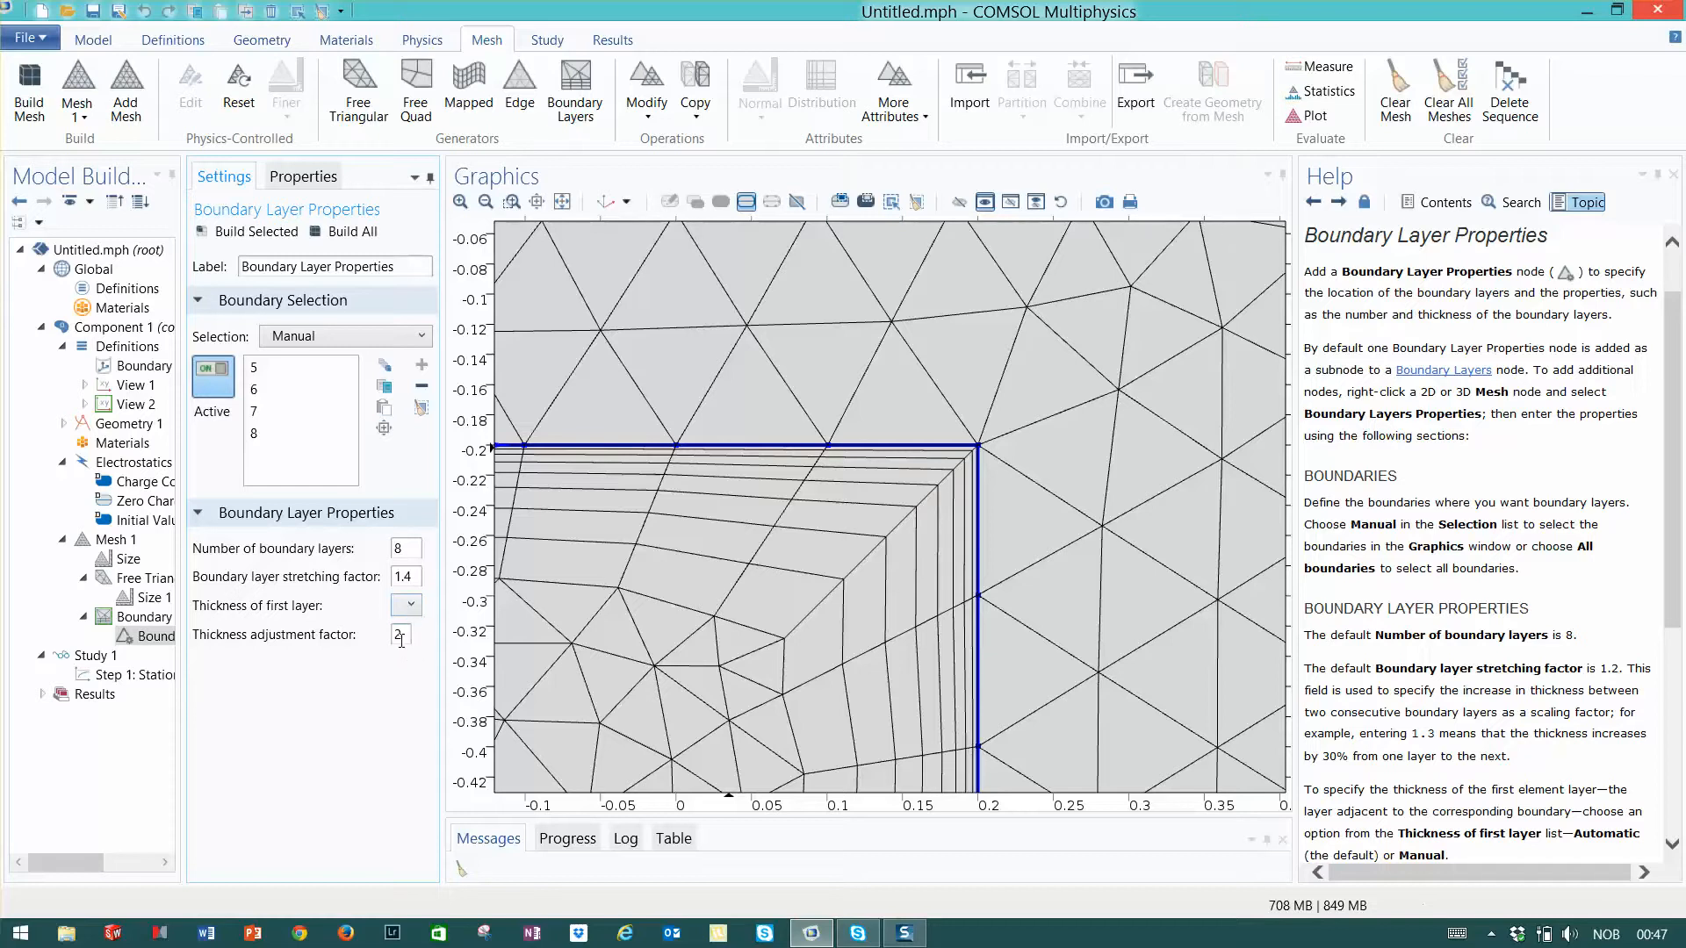
- Set the thickness adjustment factor of the inner rectangle's boundary layers to 1 and rebuild the whole mesh
{"action": "left_click", "coordinate": [486, 203]}
{"action": "left_click", "coordinate": [486, 203]}
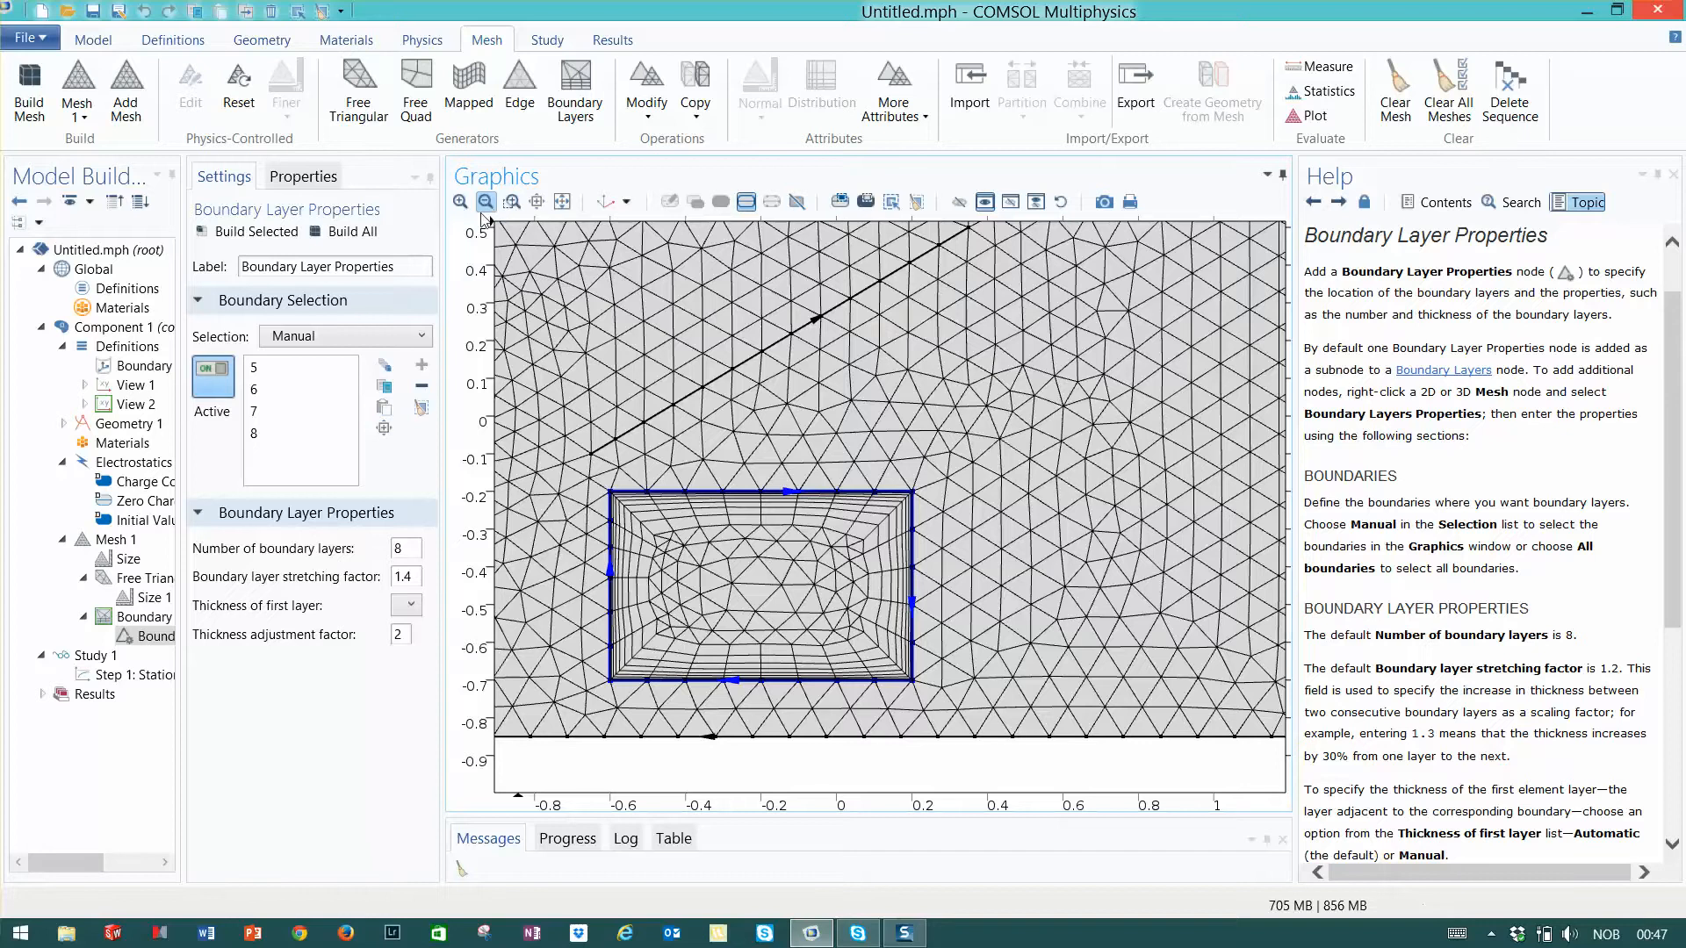
{"action": "left_click", "coordinate": [400, 636]}
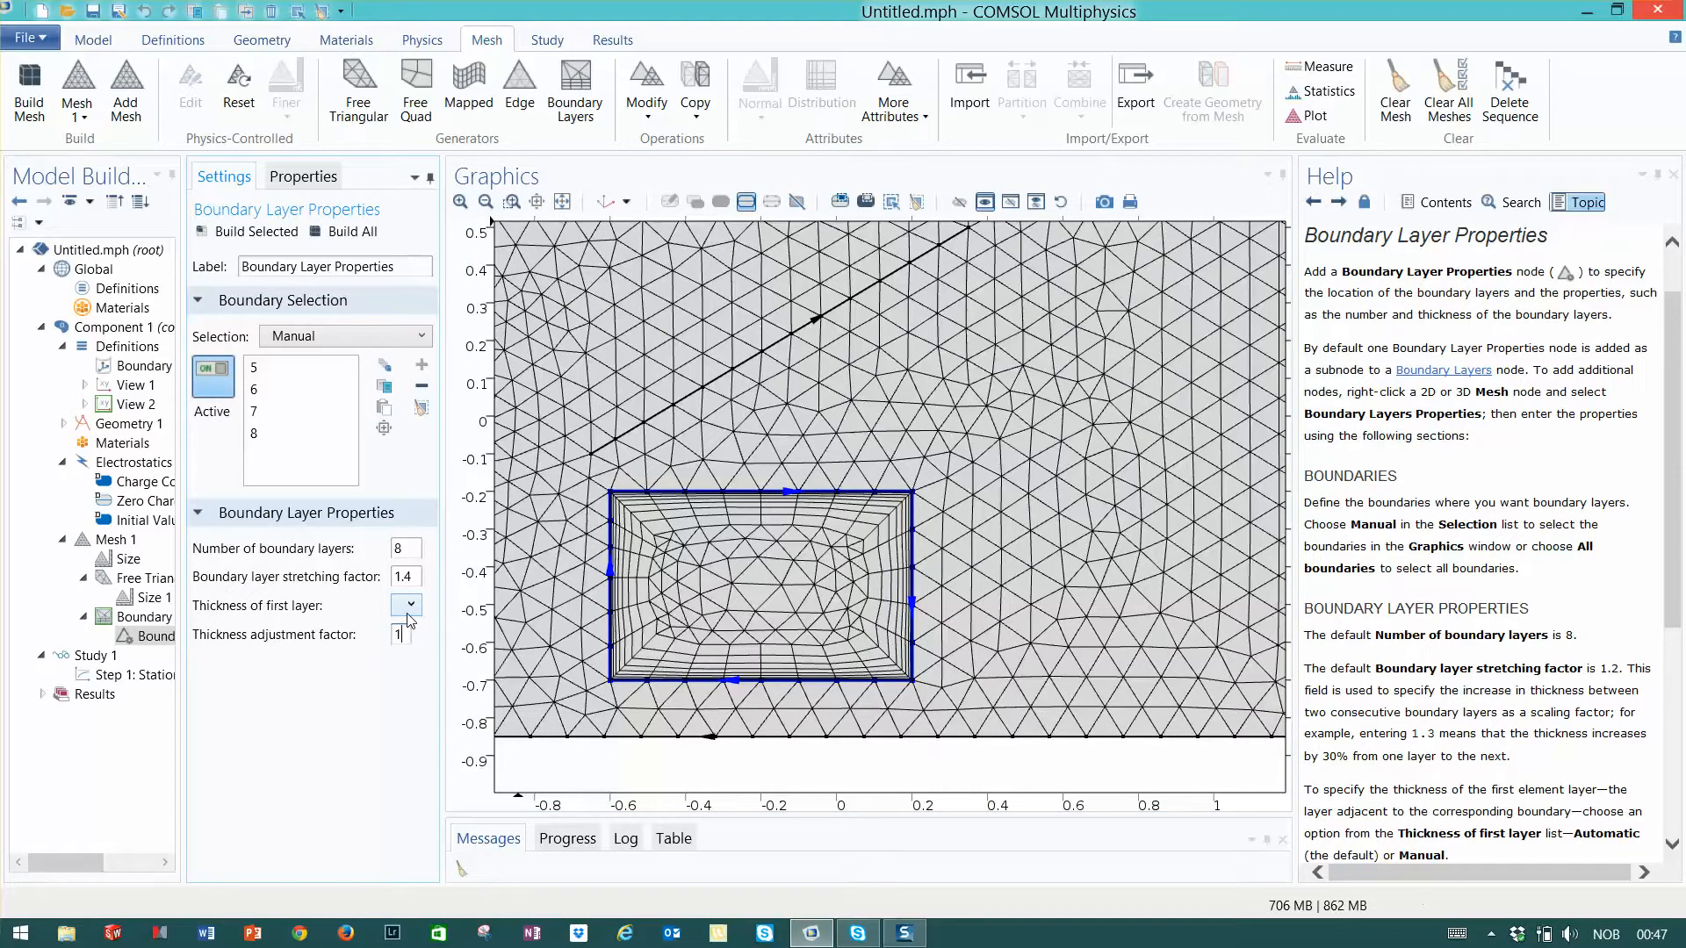
{"action": "left_click", "coordinate": [345, 232]}
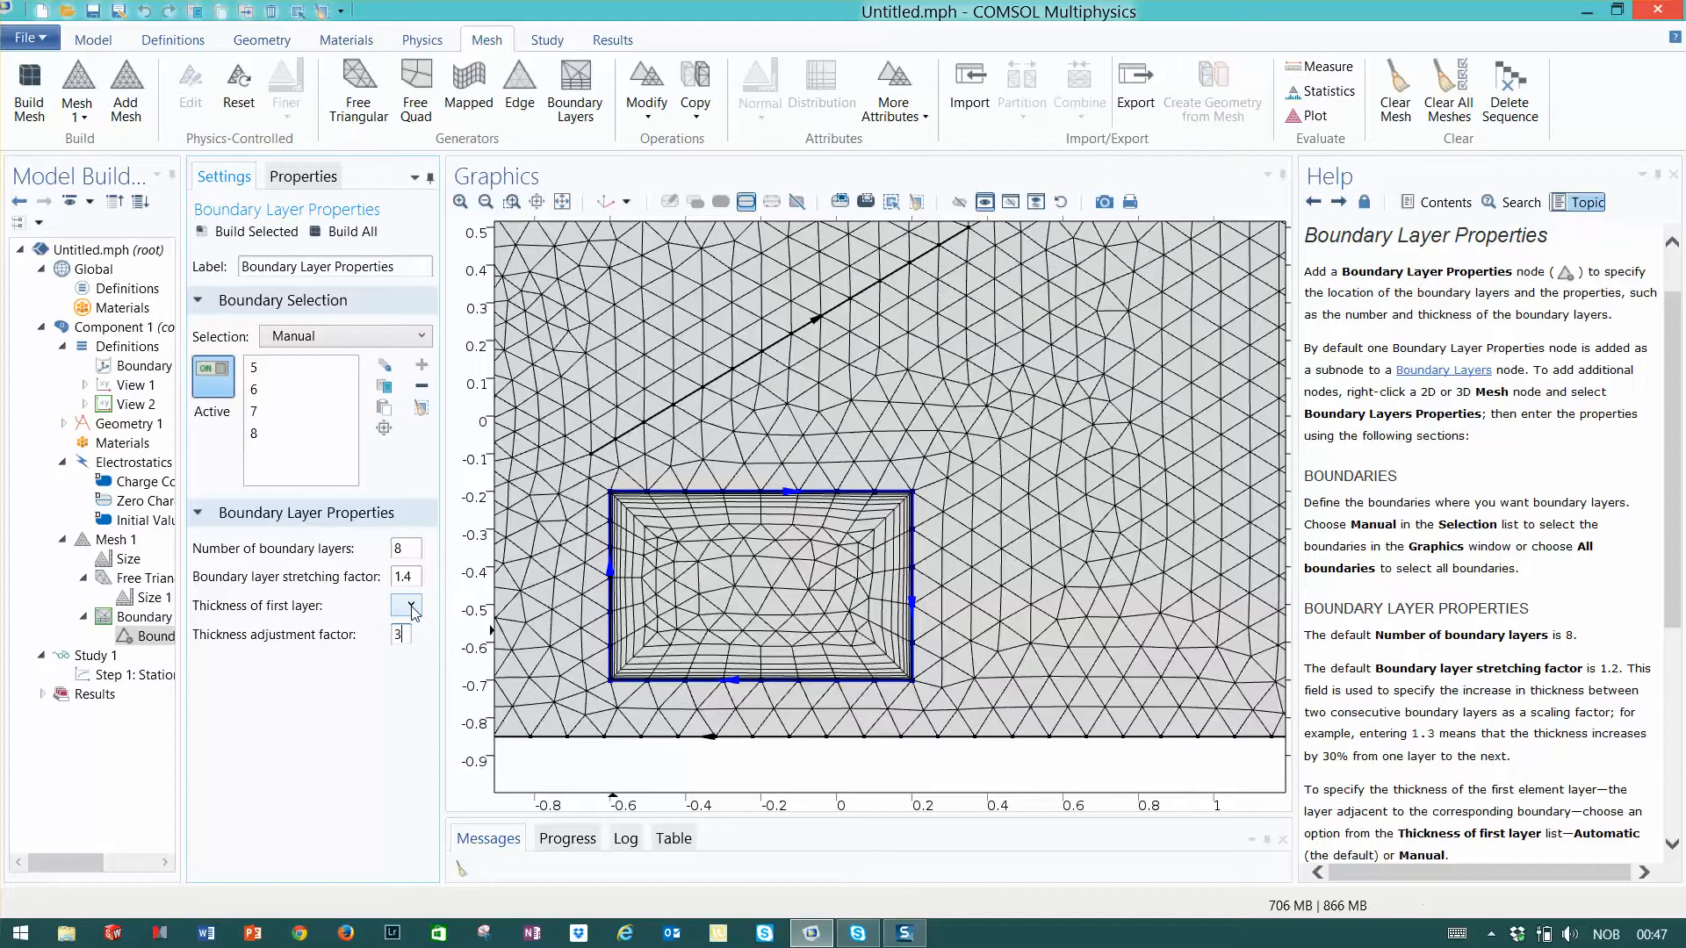
- Set the boundary layers' thickness adjustment factor to 3 and rebuild the whole mesh
{"action": "left_click", "coordinate": [354, 233]}
{"action": "left_click", "coordinate": [360, 234]}
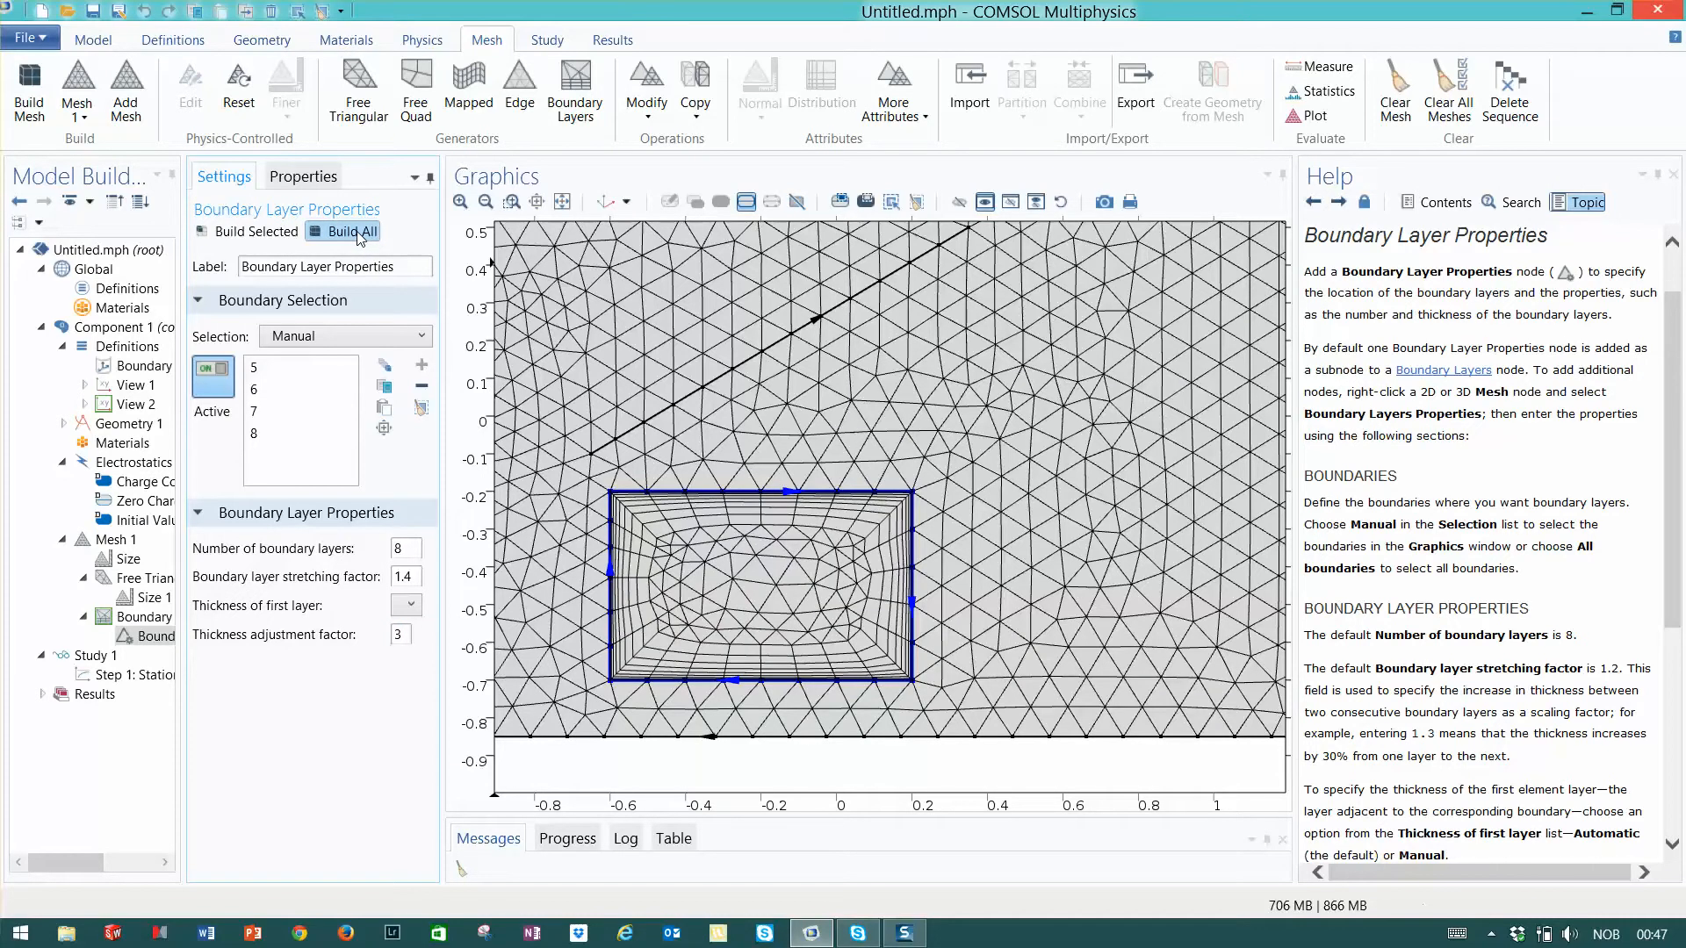